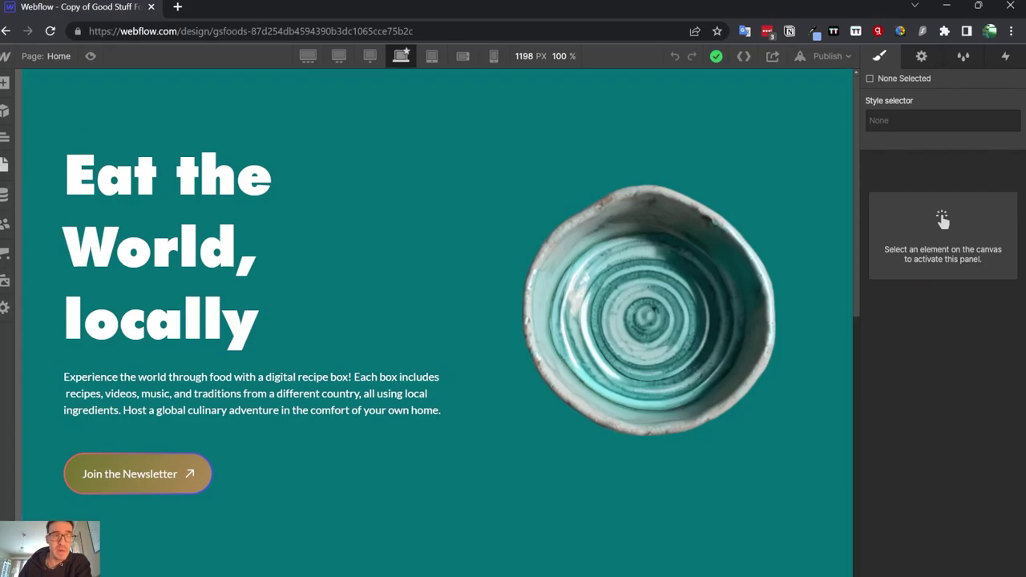
Drag the Navbar element from the Add panel's Advanced section to the top of Body.
{"action": "left_click", "coordinate": [5, 85]}
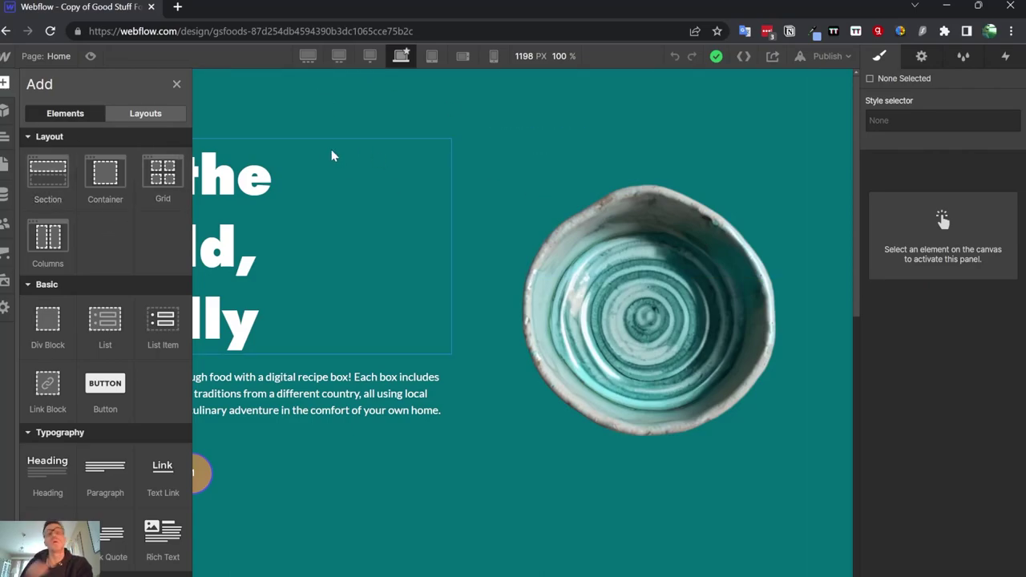
{"action": "scroll", "coordinate": [133, 206], "scroll_direction": "down", "scroll_amount": 10}
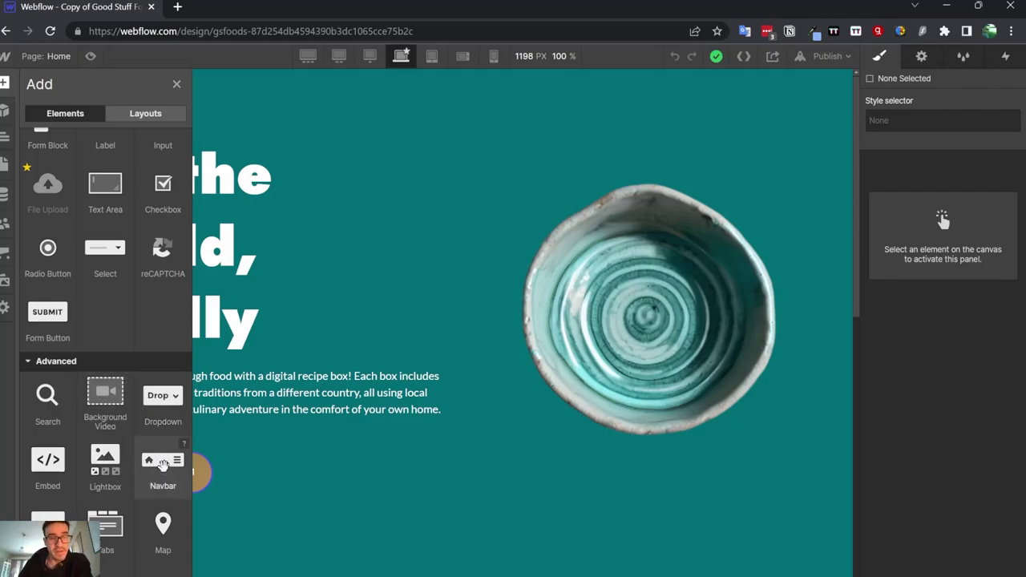
{"action": "left_click_drag", "start_coordinate": [163, 465], "coordinate": [55, 119]}
{"action": "left_click_drag", "start_coordinate": [84, 193], "coordinate": [88, 192]}
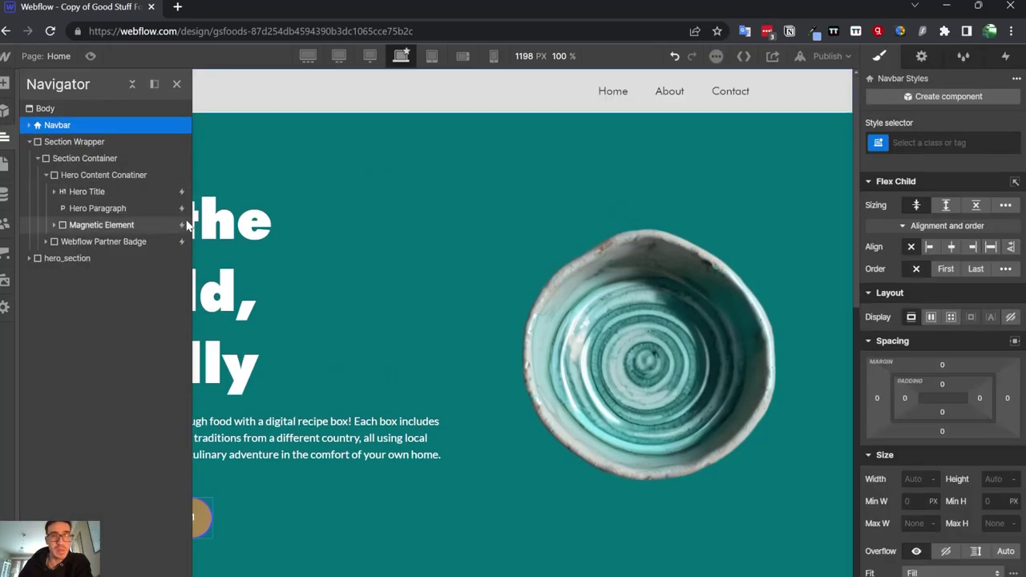
Close Navigator and Navbar Settings, preview tablet, landscape and portrait mobile, then return to desktop.
{"action": "left_click", "coordinate": [178, 84]}
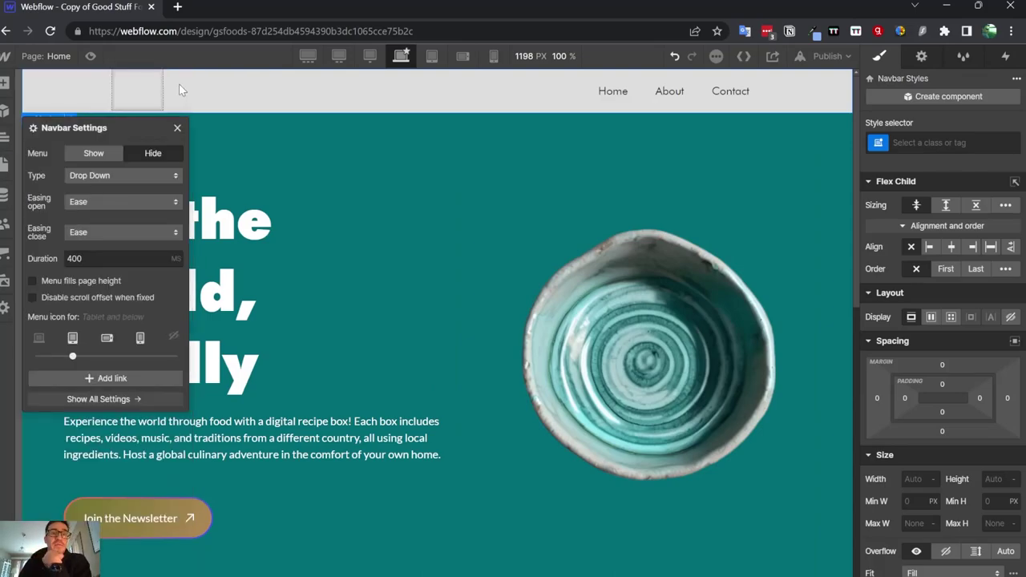
{"action": "left_click", "coordinate": [177, 129]}
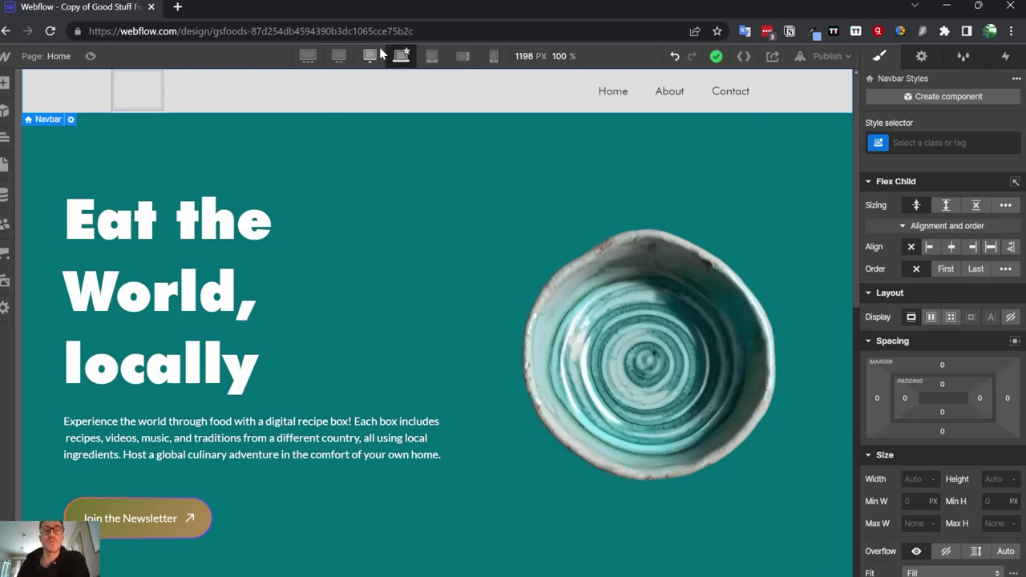
{"action": "left_click", "coordinate": [431, 59]}
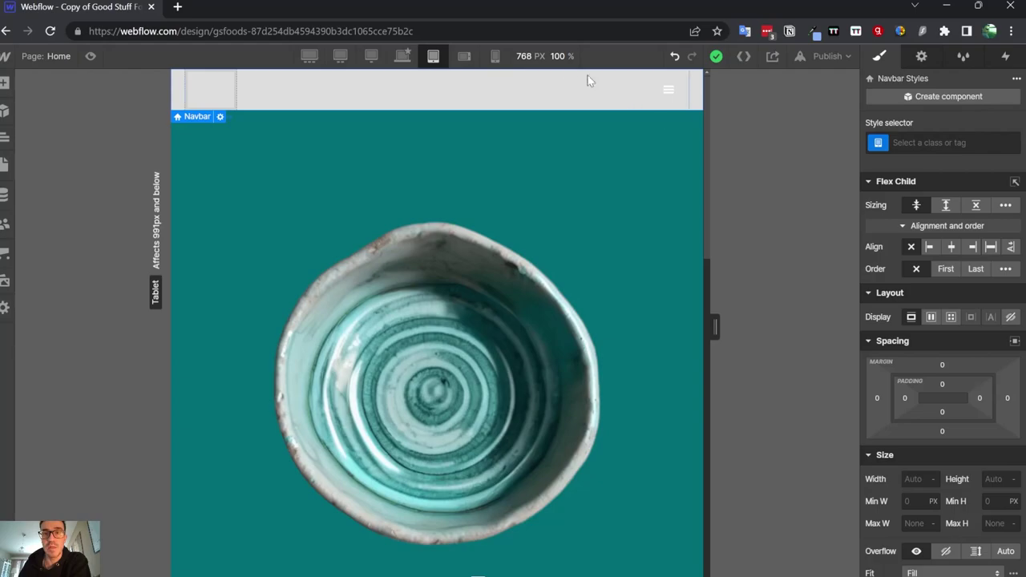
{"action": "left_click", "coordinate": [470, 61]}
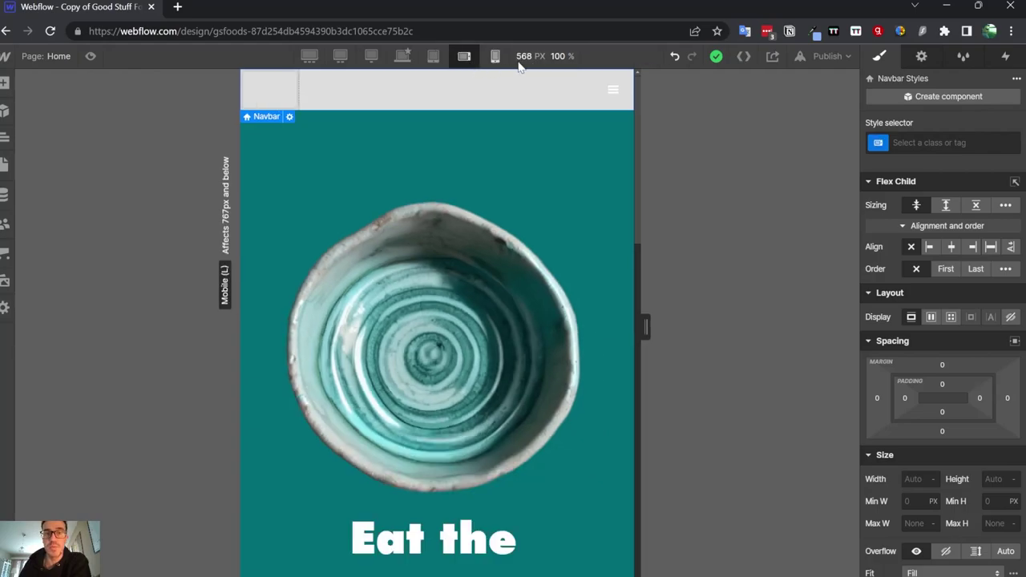
{"action": "left_click", "coordinate": [495, 58]}
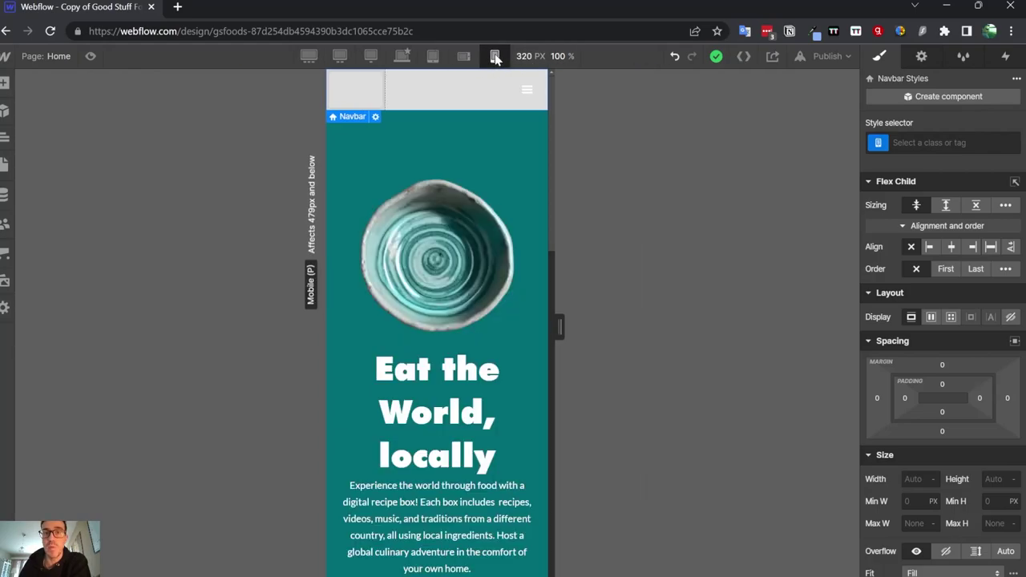
{"action": "left_click", "coordinate": [402, 56]}
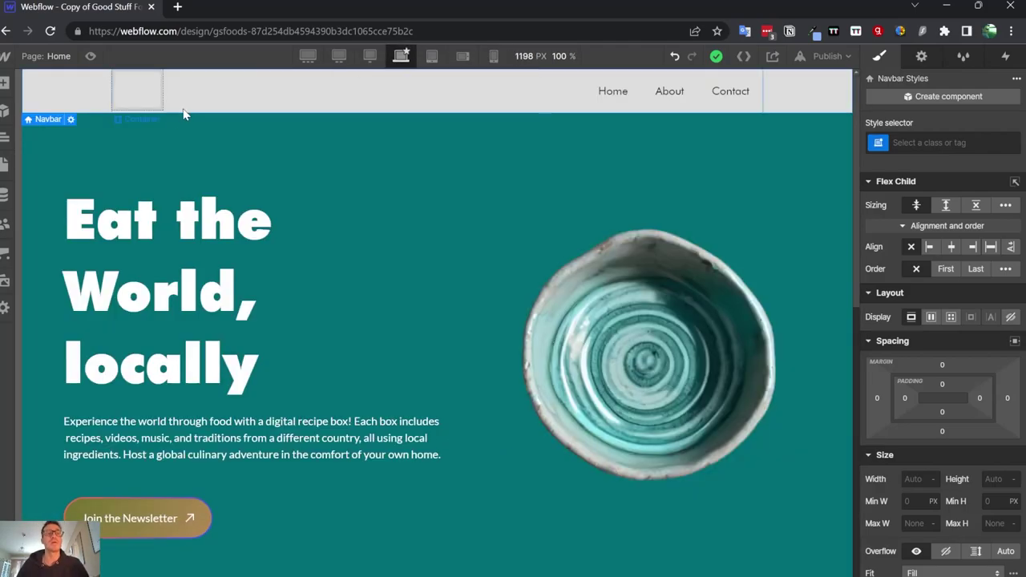
In Navbar Settings, set Menu to Show at tablet width and move the panel off the links.
{"action": "left_click", "coordinate": [71, 119]}
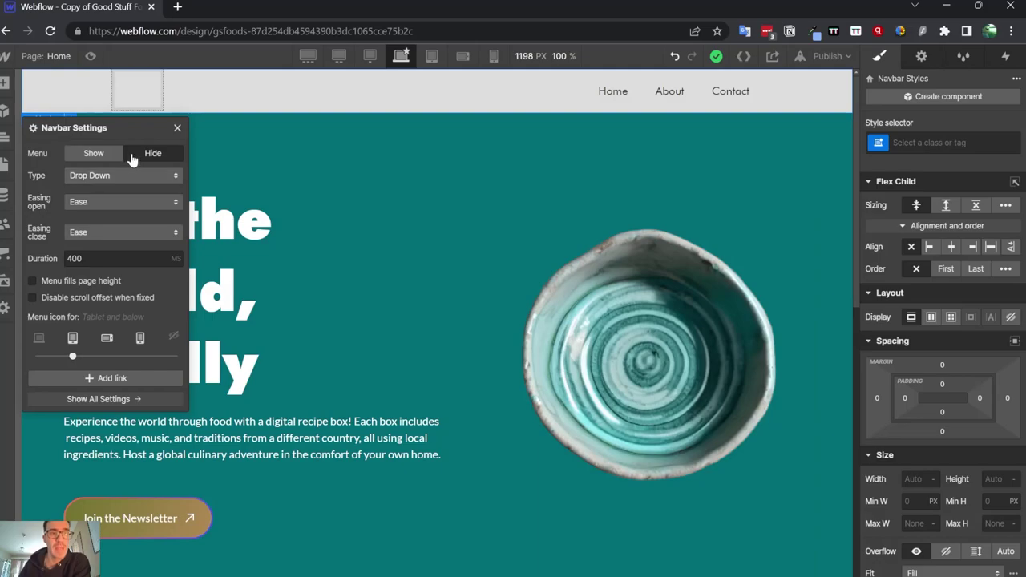
{"action": "left_click", "coordinate": [150, 153]}
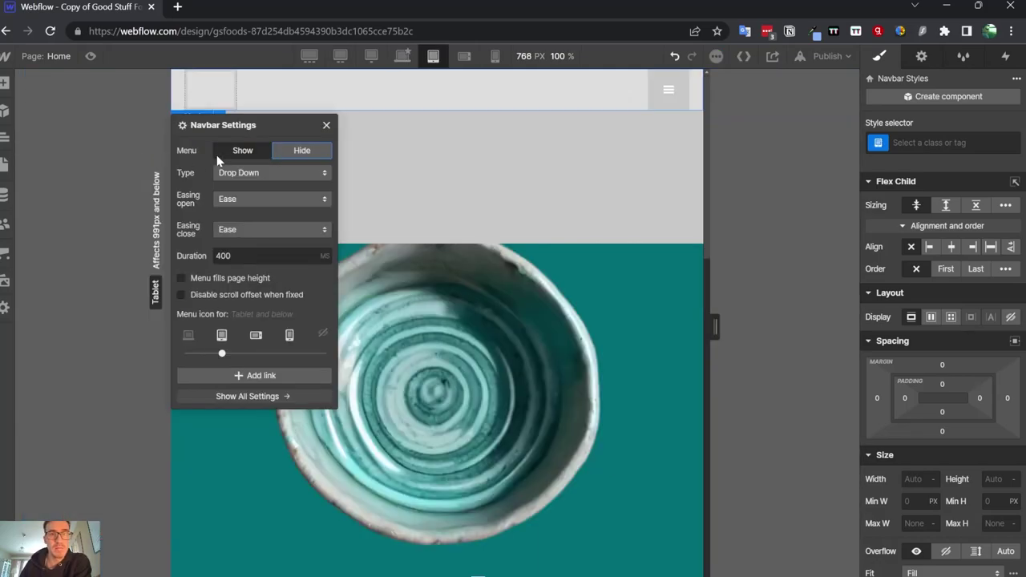
{"action": "left_click", "coordinate": [245, 151]}
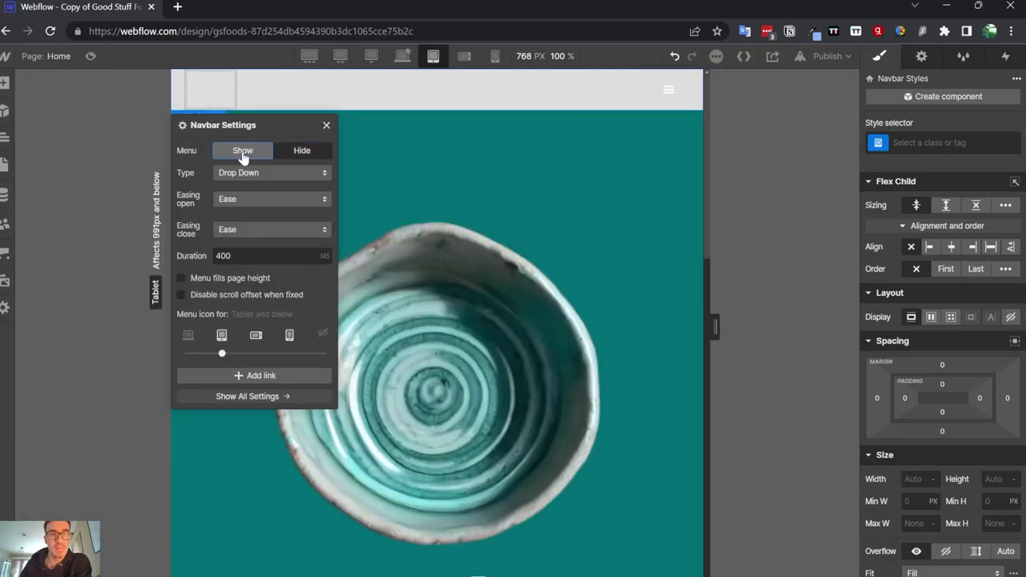
{"action": "left_click", "coordinate": [303, 152]}
{"action": "left_click", "coordinate": [402, 55]}
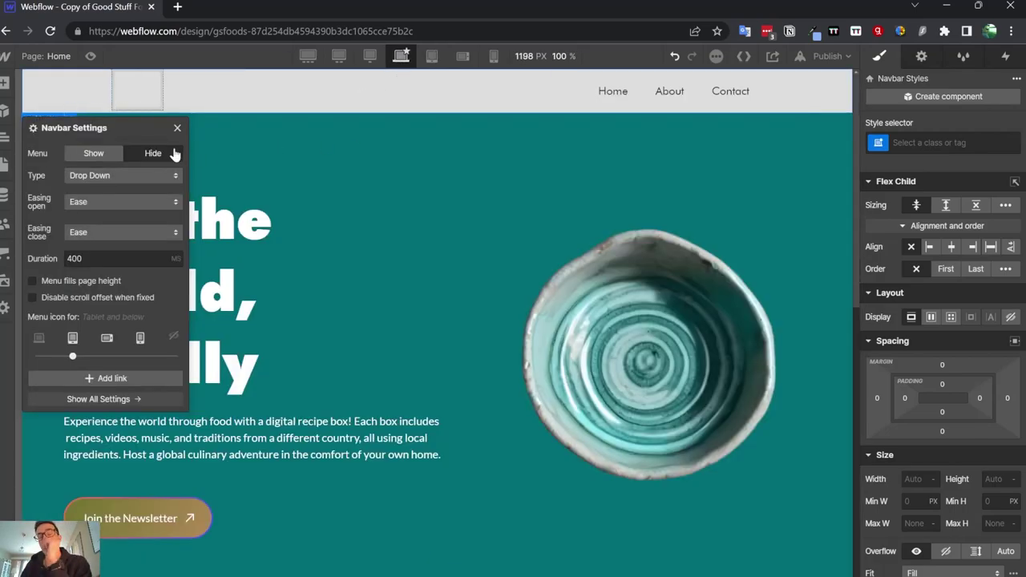
{"action": "left_click", "coordinate": [98, 156]}
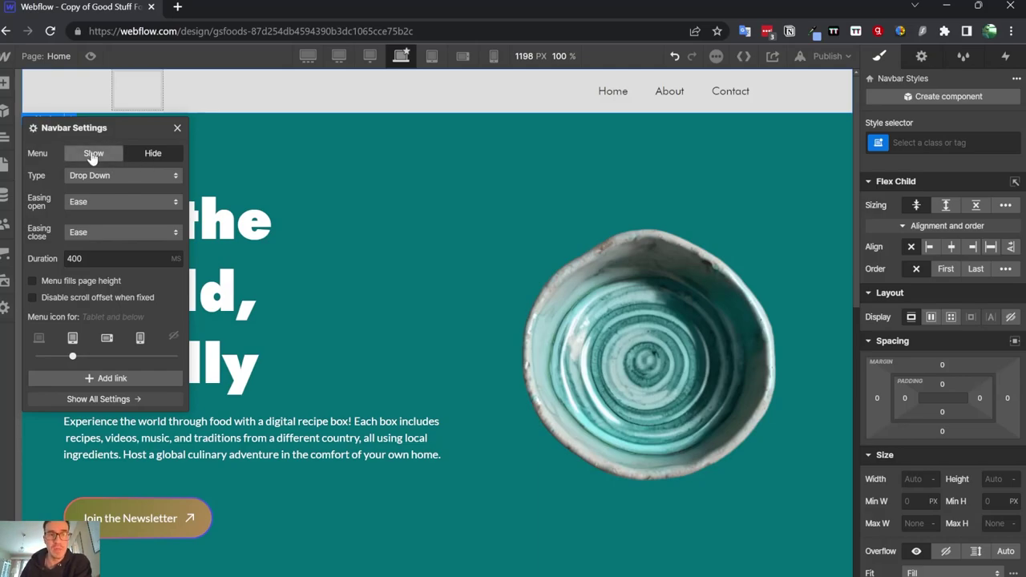
{"action": "left_click", "coordinate": [93, 157]}
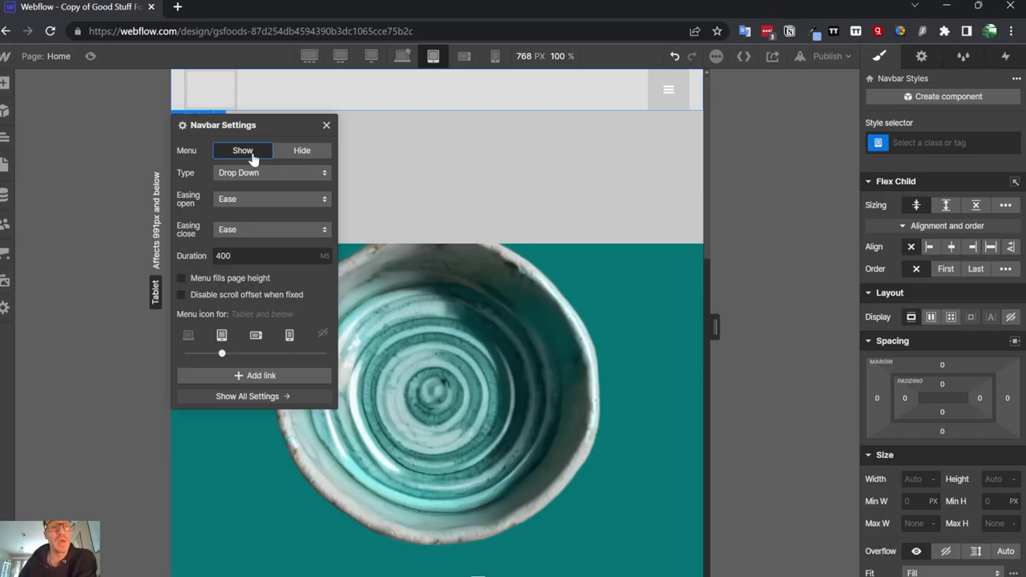
{"action": "left_click_drag", "start_coordinate": [258, 127], "coordinate": [370, 317]}
Try a dark red navbar background and the Over Right menu type.
{"action": "scroll", "coordinate": [936, 401], "scroll_direction": "down", "scroll_amount": 10}
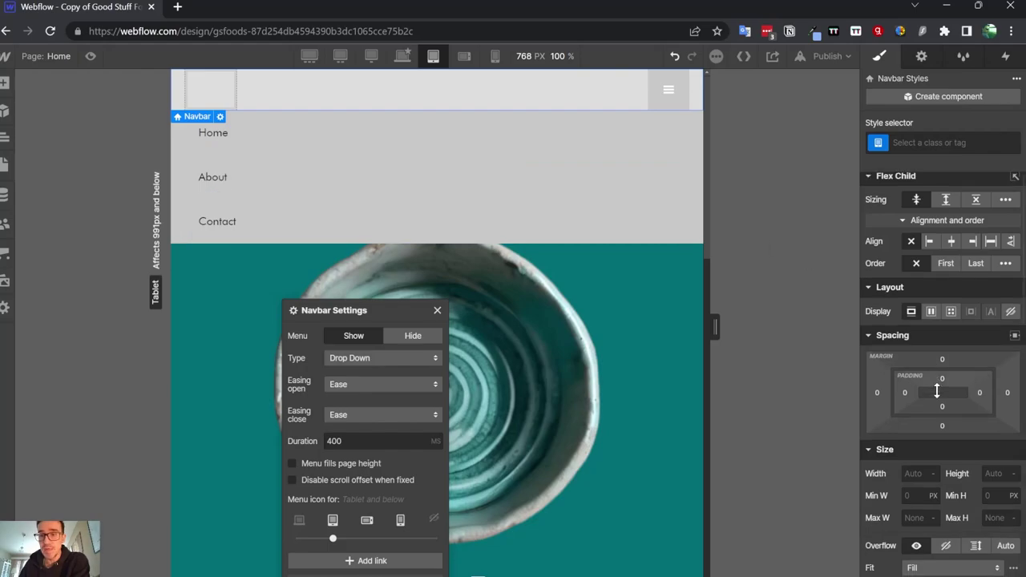
{"action": "scroll", "coordinate": [919, 422], "scroll_direction": "down", "scroll_amount": 1}
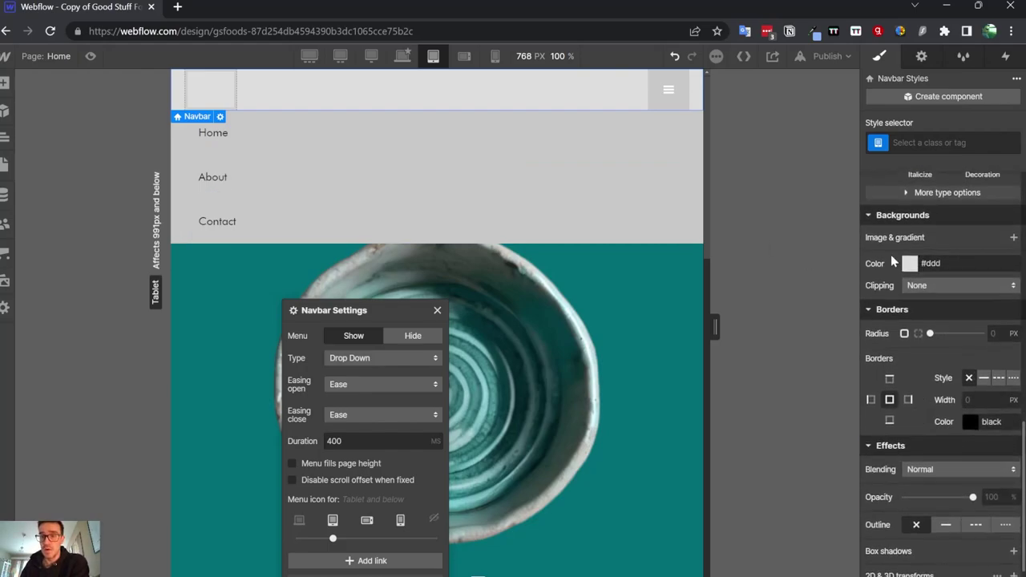
{"action": "left_click", "coordinate": [909, 263]}
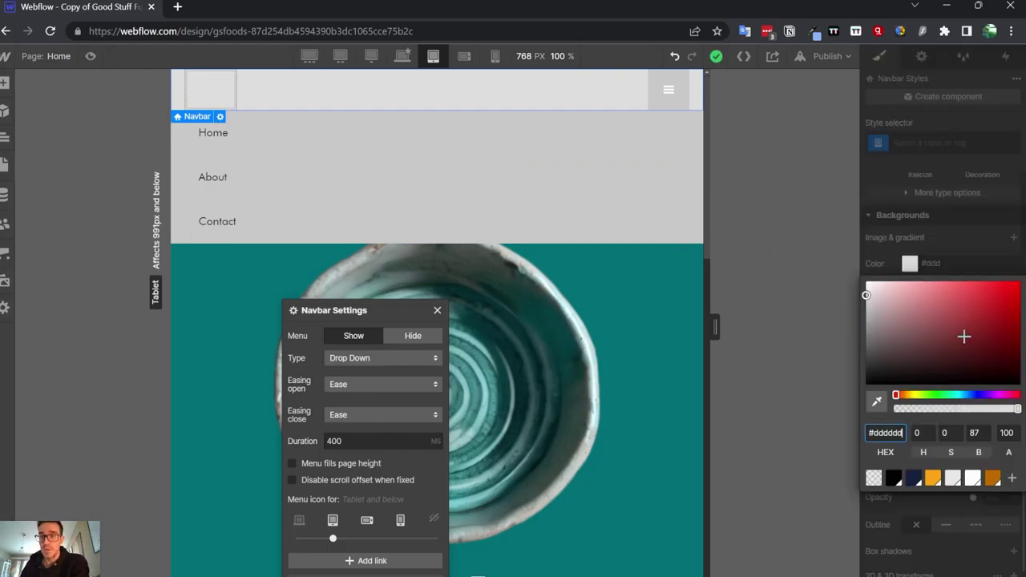
{"action": "left_click_drag", "start_coordinate": [963, 336], "coordinate": [973, 316]}
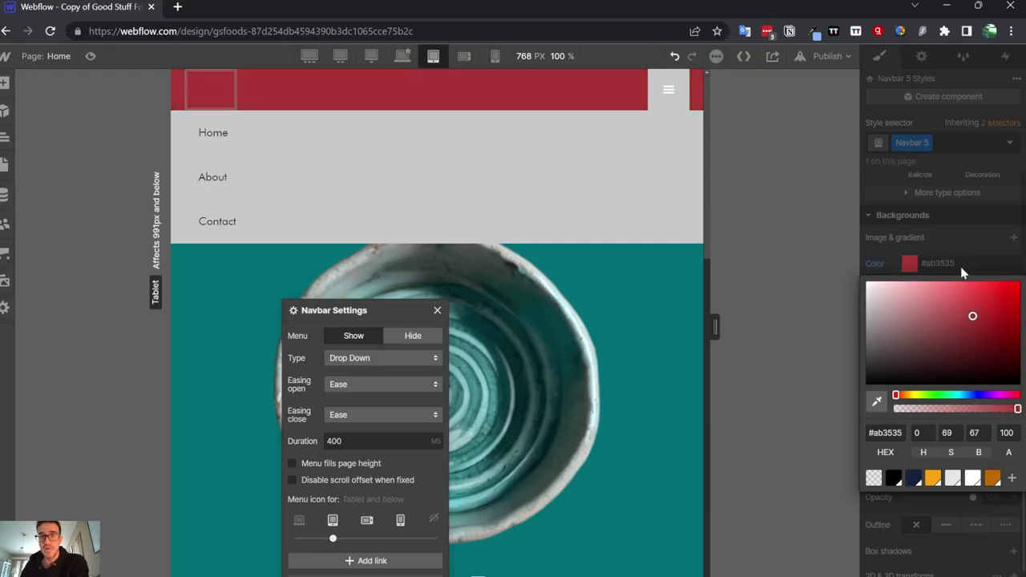
{"action": "left_click", "coordinate": [947, 241]}
{"action": "left_click", "coordinate": [390, 355]}
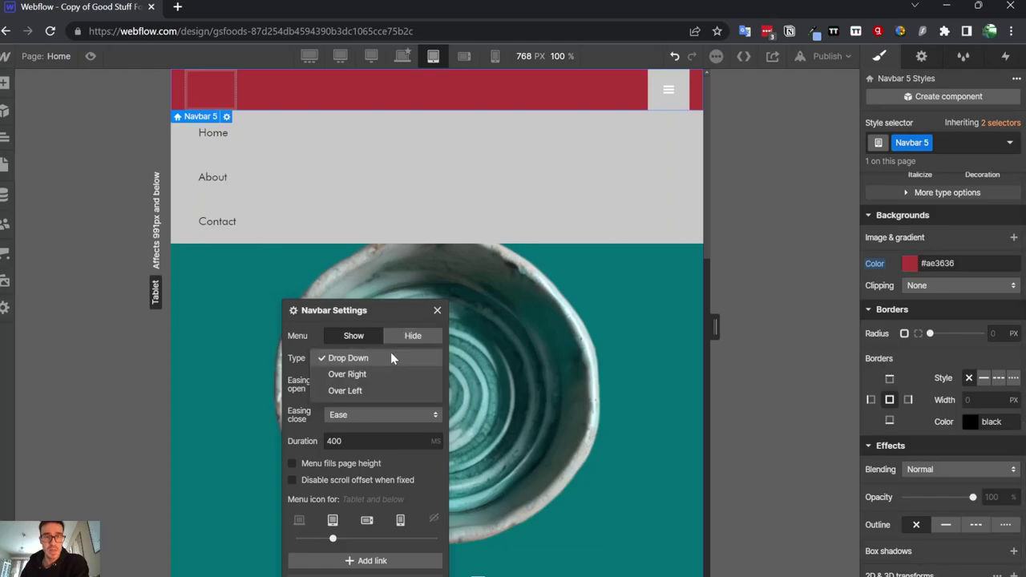
{"action": "left_click", "coordinate": [389, 373]}
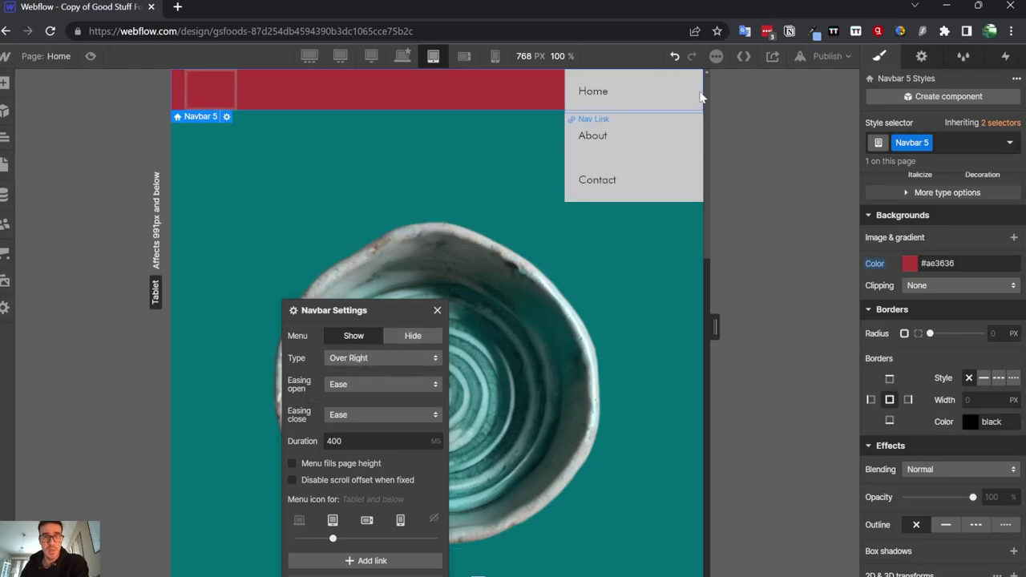
Undo both trials, keeping the grey #ddd background and Drop Down menu, then select the Nav Menu.
{"action": "left_click", "coordinate": [674, 56]}
{"action": "left_click", "coordinate": [674, 57]}
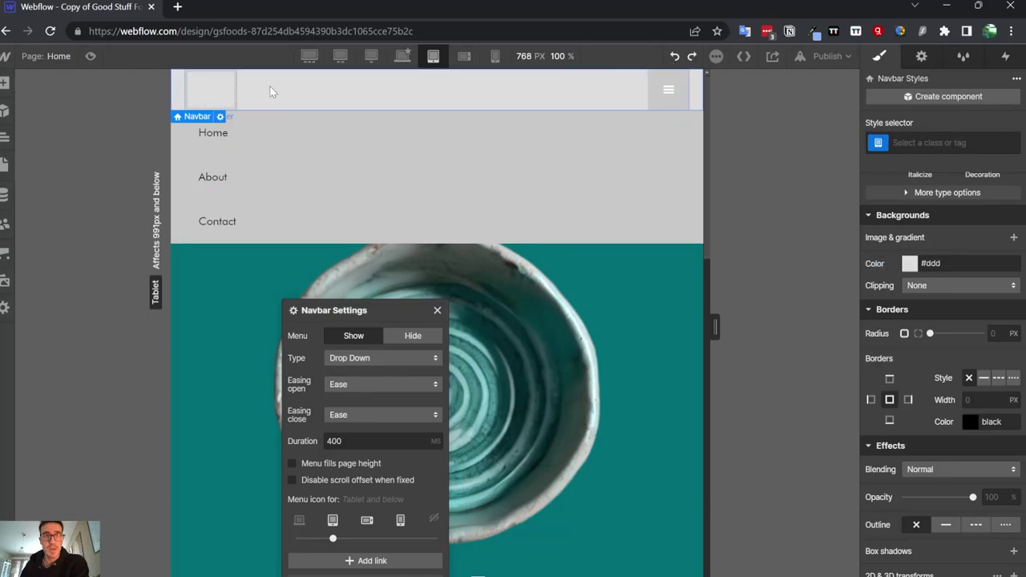
{"action": "left_click", "coordinate": [177, 146]}
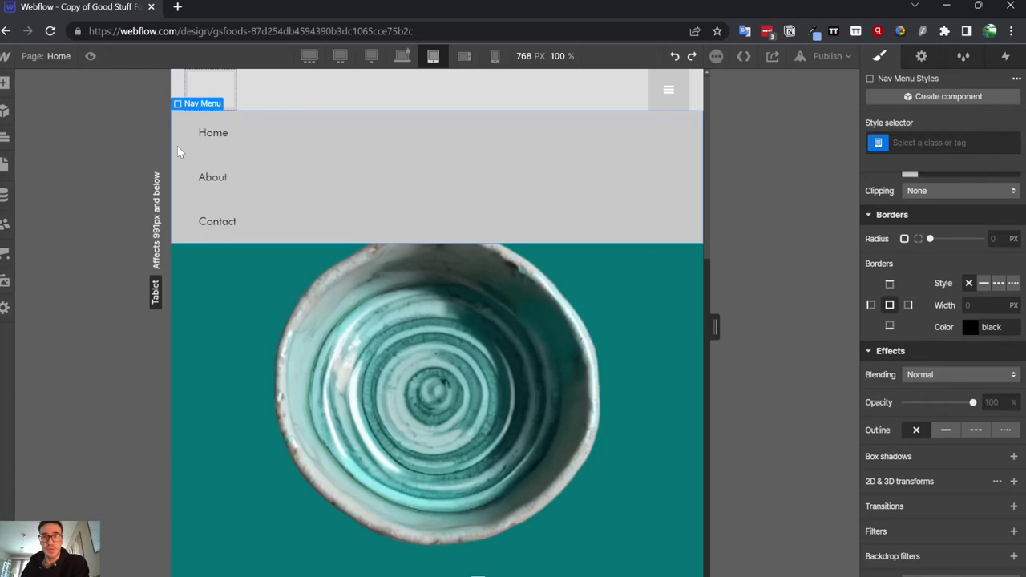
Set the tablet Nav Menu's background colour to light green #85c69e.
{"action": "scroll", "coordinate": [991, 346], "scroll_direction": "down", "scroll_amount": 1}
{"action": "scroll", "coordinate": [981, 353], "scroll_direction": "up", "scroll_amount": 3}
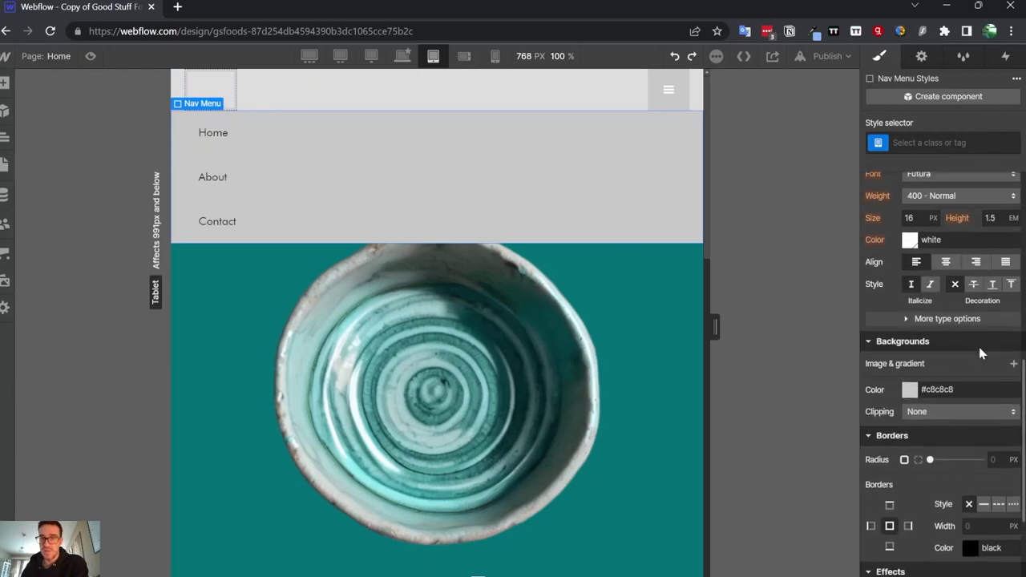
{"action": "scroll", "coordinate": [982, 353], "scroll_direction": "up", "scroll_amount": 2}
{"action": "left_click", "coordinate": [909, 455]}
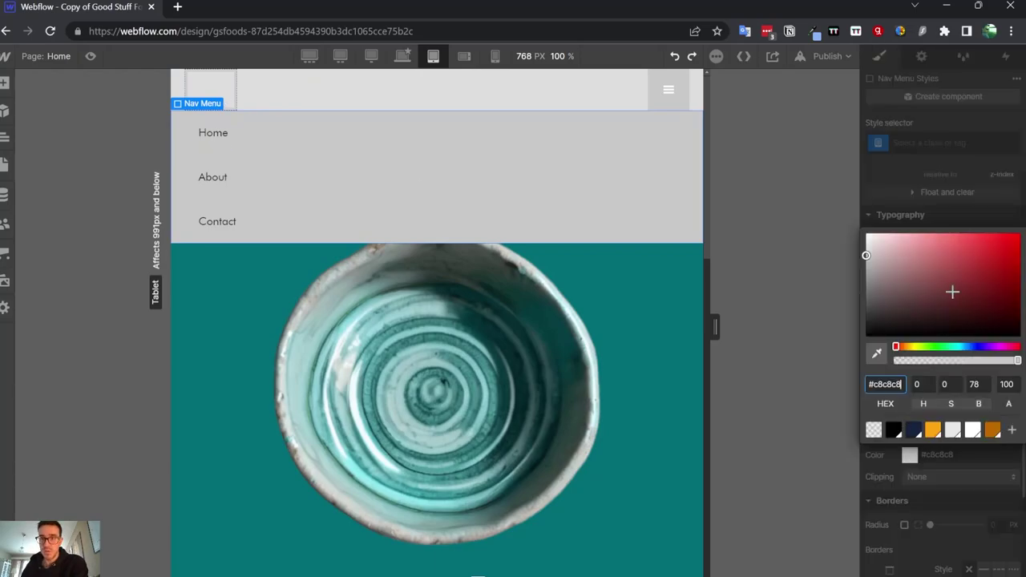
{"action": "mouse_move", "coordinate": [952, 291]}
{"action": "left_mouse_down"}
{"action": "mouse_move", "coordinate": [996, 267]}
{"action": "mouse_move", "coordinate": [992, 294]}
{"action": "mouse_move", "coordinate": [962, 314]}
{"action": "mouse_move", "coordinate": [977, 286]}
{"action": "mouse_move", "coordinate": [957, 303]}
{"action": "mouse_move", "coordinate": [905, 312]}
{"action": "mouse_move", "coordinate": [932, 249]}
{"action": "mouse_move", "coordinate": [960, 247]}
{"action": "mouse_move", "coordinate": [967, 266]}
{"action": "mouse_move", "coordinate": [928, 294]}
{"action": "mouse_move", "coordinate": [893, 300]}
{"action": "mouse_move", "coordinate": [877, 245]}
{"action": "mouse_move", "coordinate": [917, 256]}
{"action": "left_mouse_up"}
{"action": "left_click", "coordinate": [944, 347]}
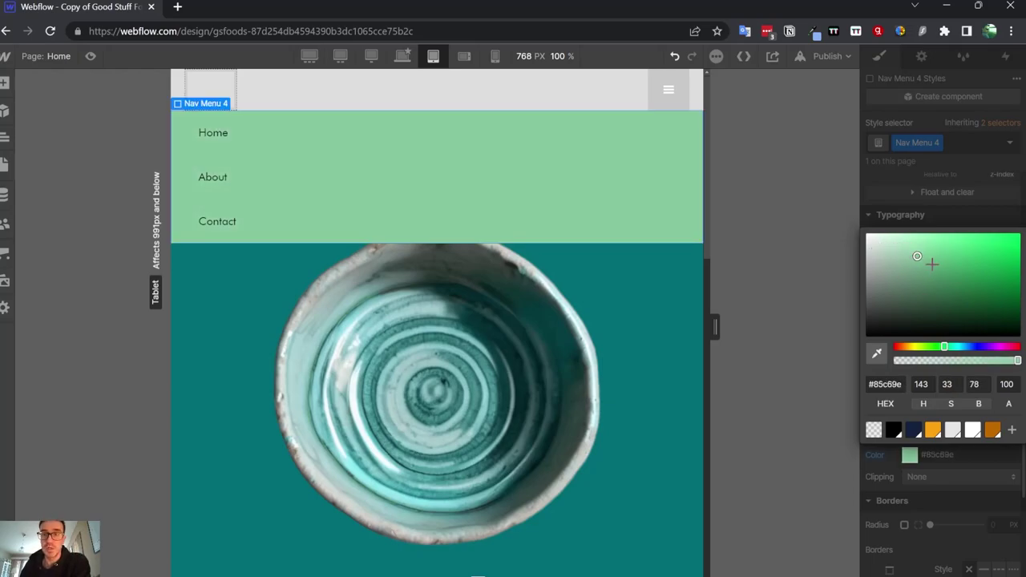
{"action": "left_click", "coordinate": [572, 86]}
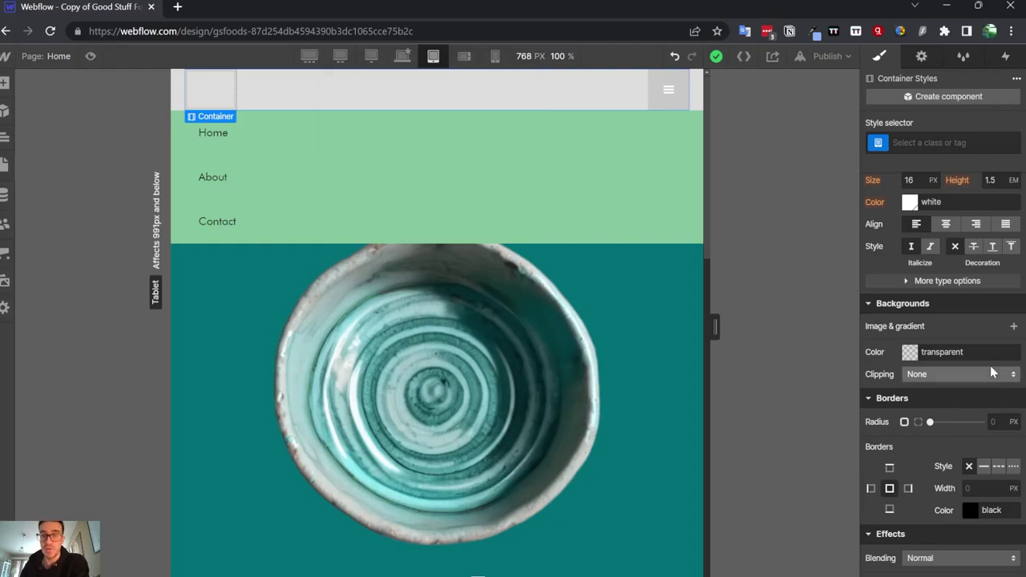
Try a red background on the navbar container, preview it on desktop, then undo it.
{"action": "scroll", "coordinate": [953, 473], "scroll_direction": "down", "scroll_amount": 1}
{"action": "scroll", "coordinate": [930, 388], "scroll_direction": "down", "scroll_amount": 3}
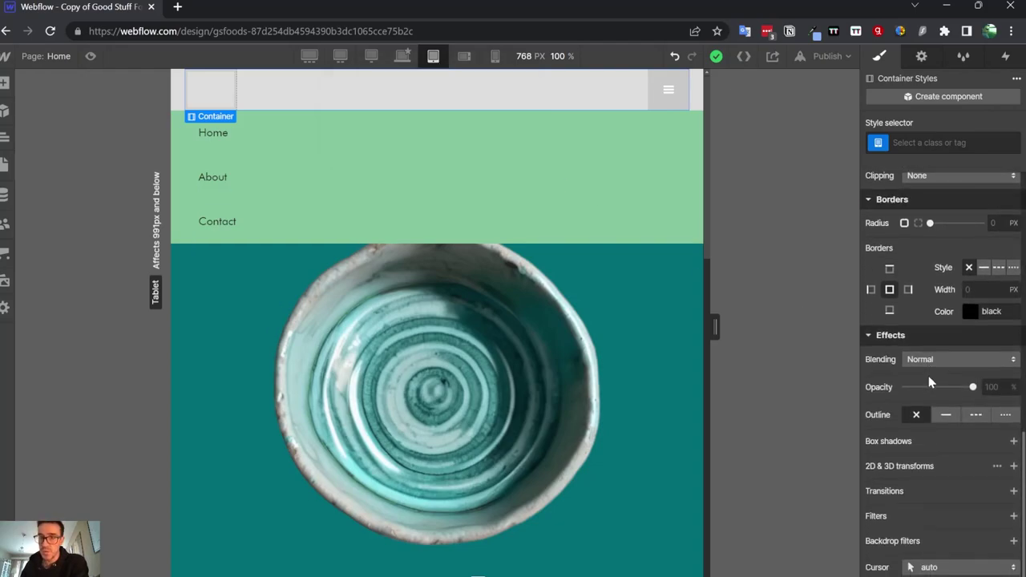
{"action": "scroll", "coordinate": [930, 385], "scroll_direction": "up", "scroll_amount": 5}
{"action": "scroll", "coordinate": [930, 384], "scroll_direction": "up", "scroll_amount": 1}
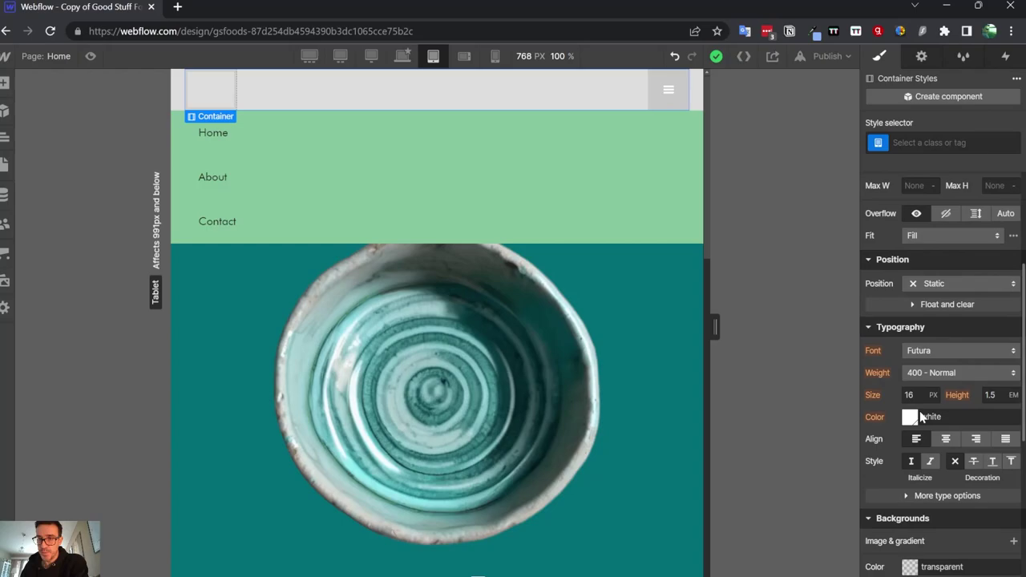
{"action": "scroll", "coordinate": [913, 385], "scroll_direction": "down", "scroll_amount": 5}
{"action": "scroll", "coordinate": [908, 368], "scroll_direction": "up", "scroll_amount": 2}
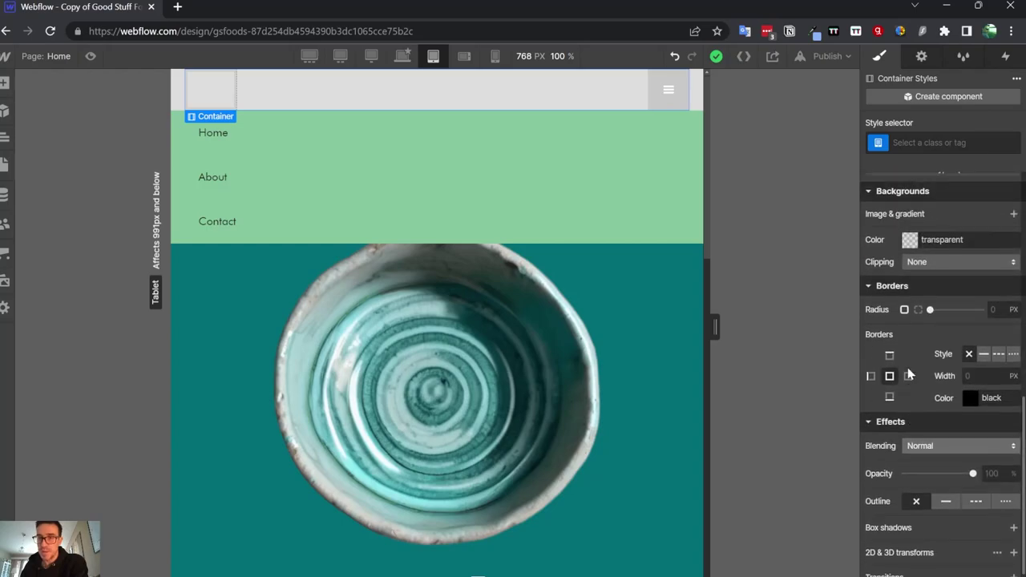
{"action": "left_click", "coordinate": [909, 255]}
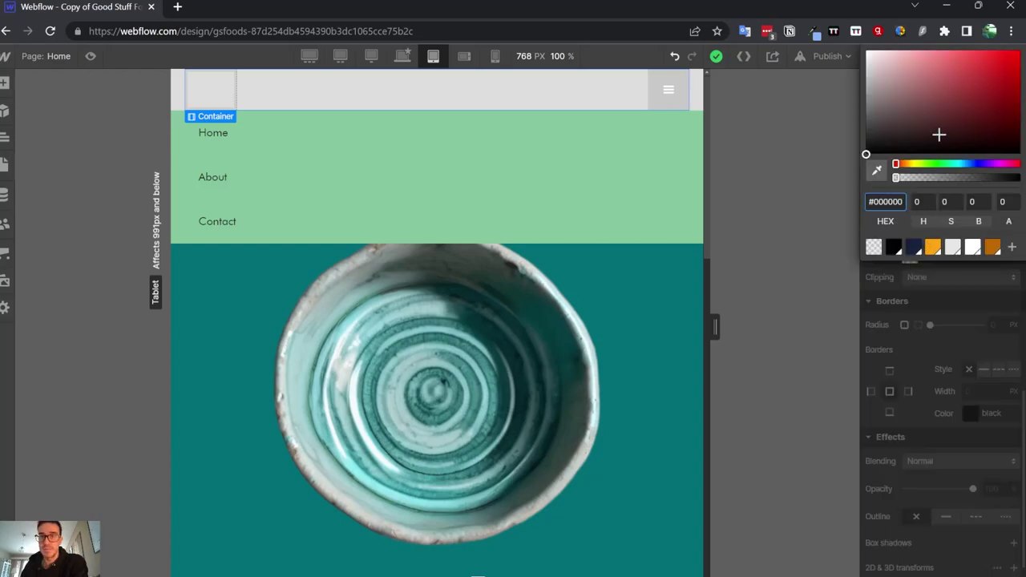
{"action": "left_click_drag", "start_coordinate": [960, 92], "coordinate": [993, 99]}
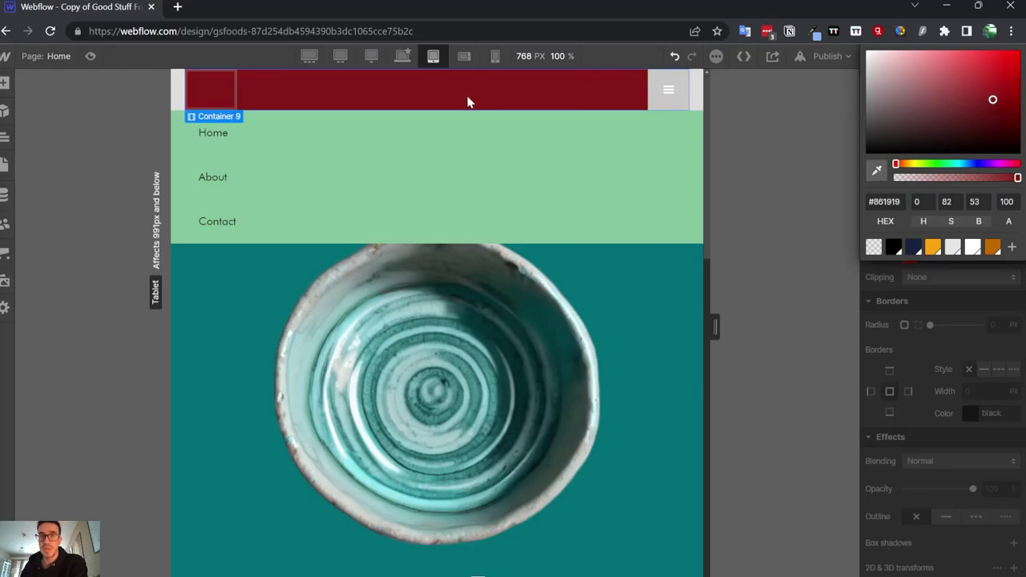
{"action": "left_click", "coordinate": [410, 58]}
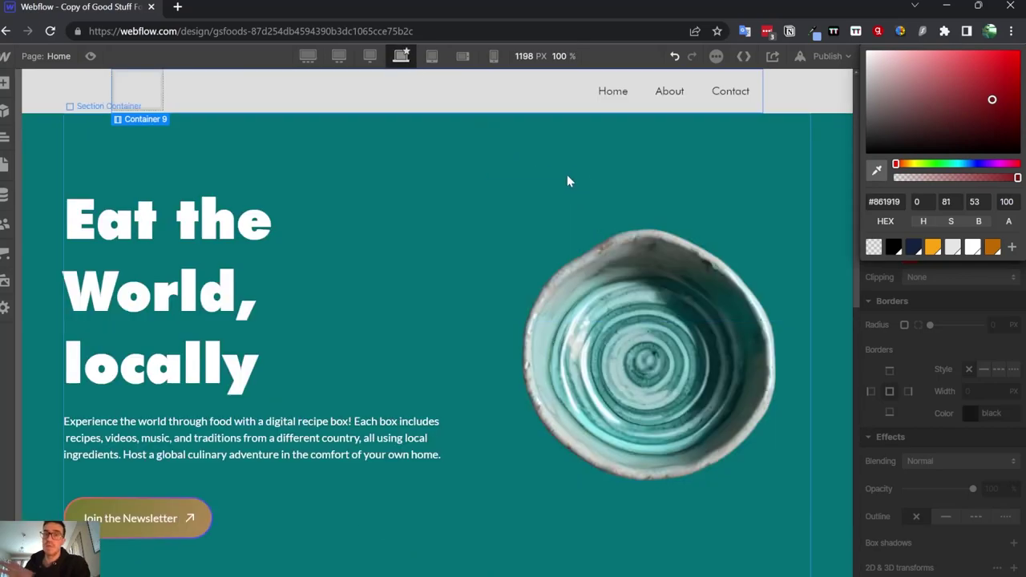
{"action": "left_click", "coordinate": [432, 56]}
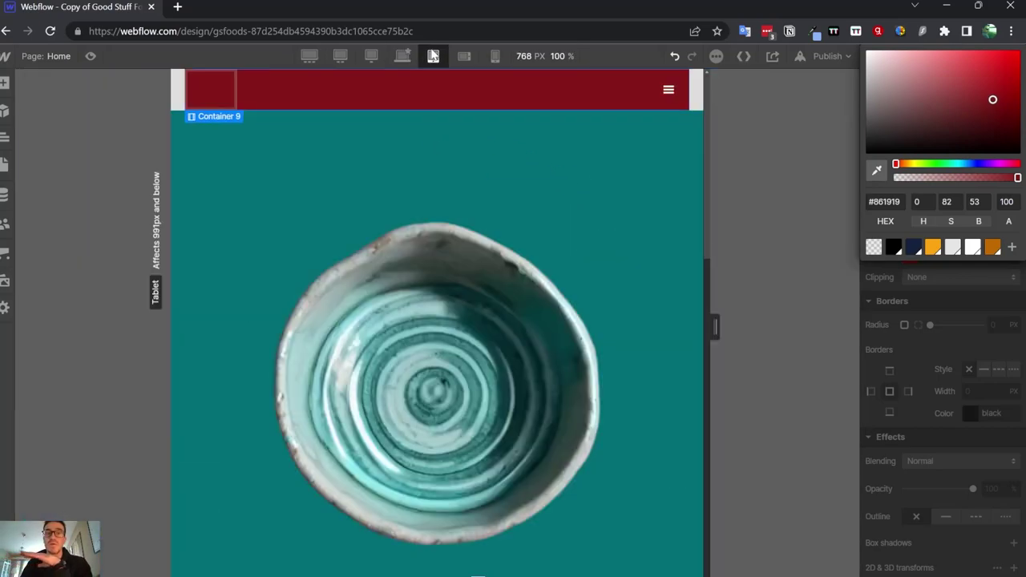
{"action": "left_click", "coordinate": [674, 56]}
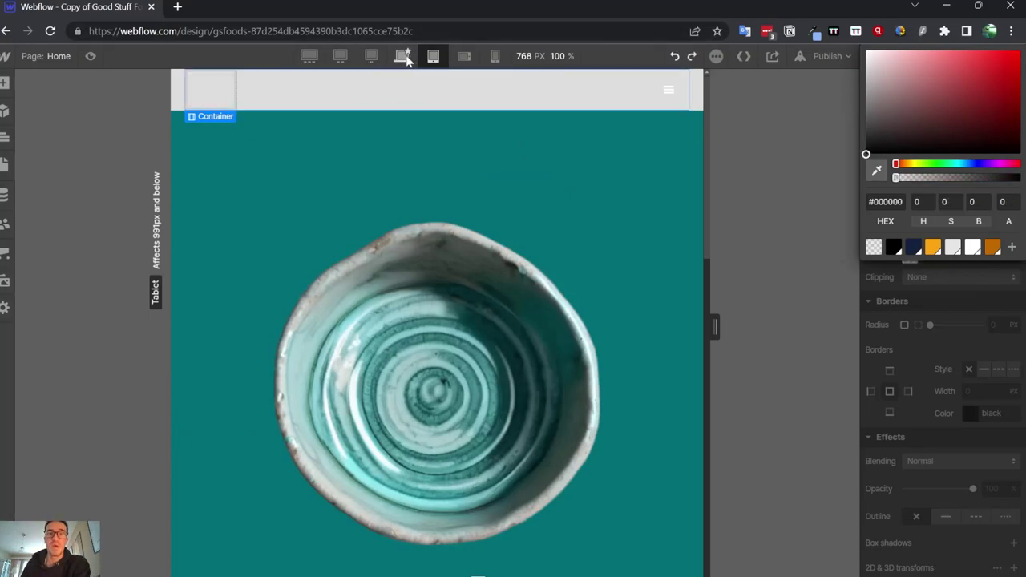
{"action": "left_click", "coordinate": [403, 56]}
Reopen Navbar Settings with the menu shown, undo back to a grey menu, and return to base desktop.
{"action": "left_click", "coordinate": [56, 97]}
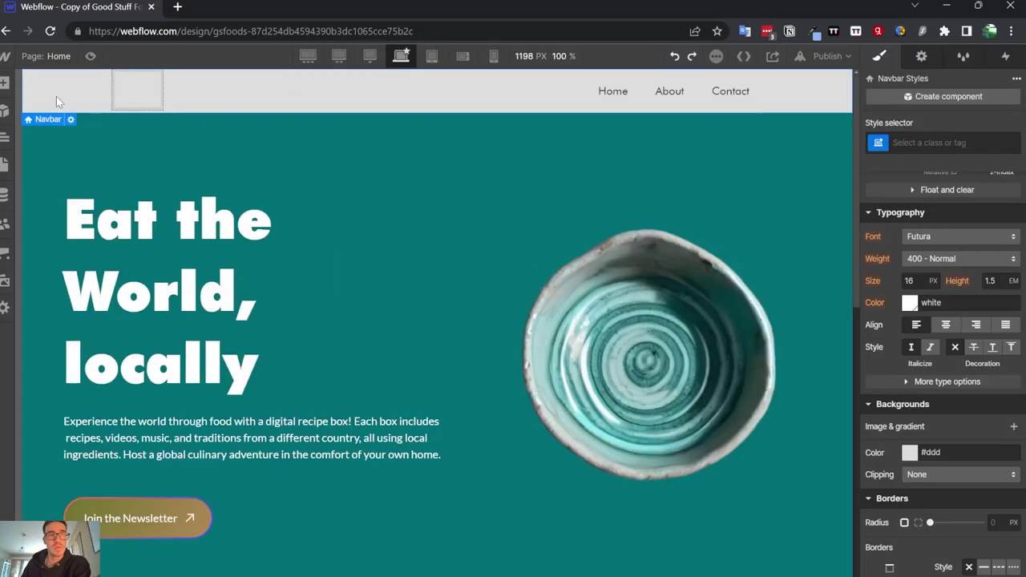
{"action": "left_click", "coordinate": [76, 124]}
{"action": "left_click", "coordinate": [95, 154]}
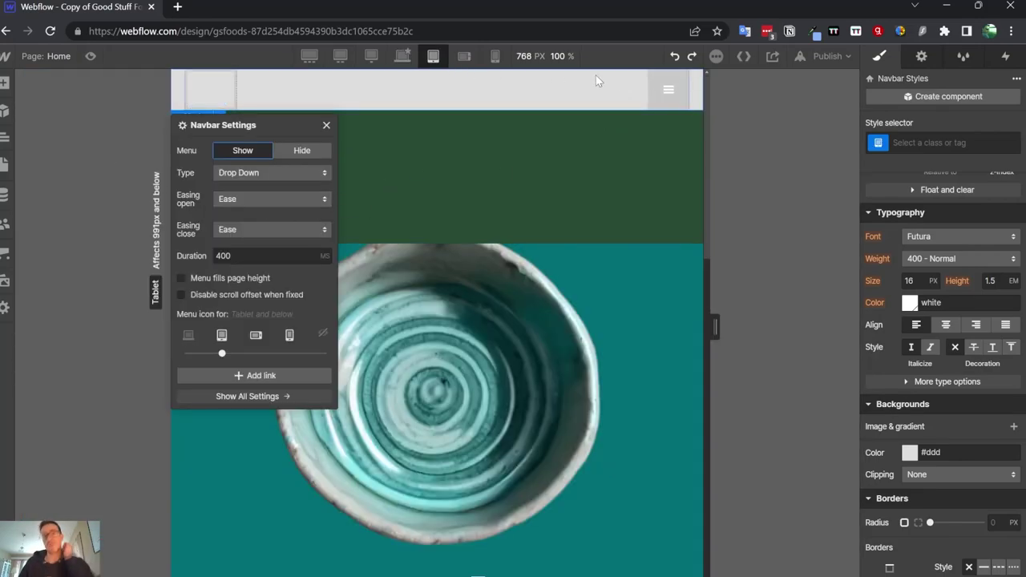
{"action": "left_click", "coordinate": [673, 57]}
{"action": "left_click", "coordinate": [673, 57]}
{"action": "left_click", "coordinate": [673, 57]}
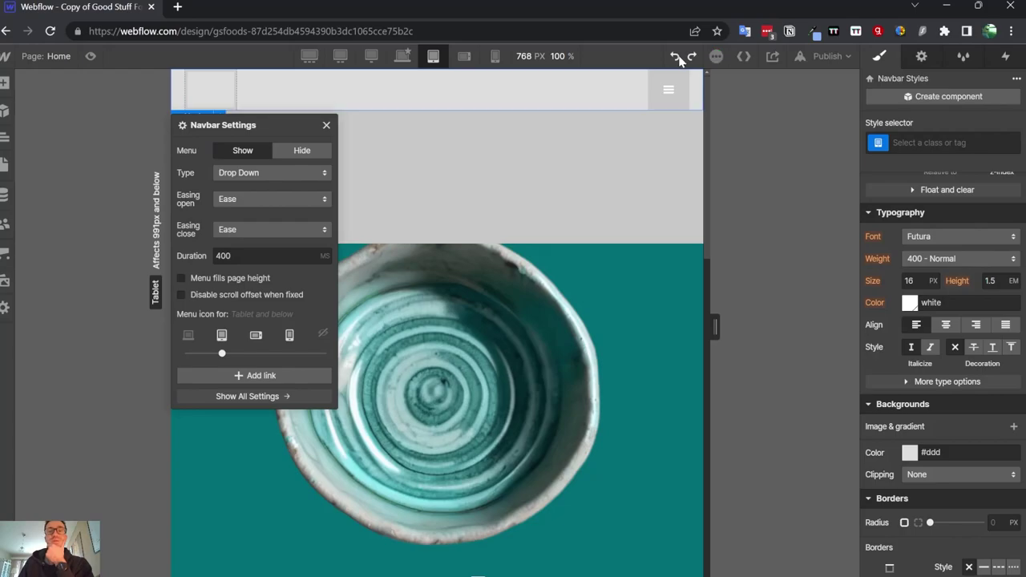
{"action": "left_click", "coordinate": [674, 57]}
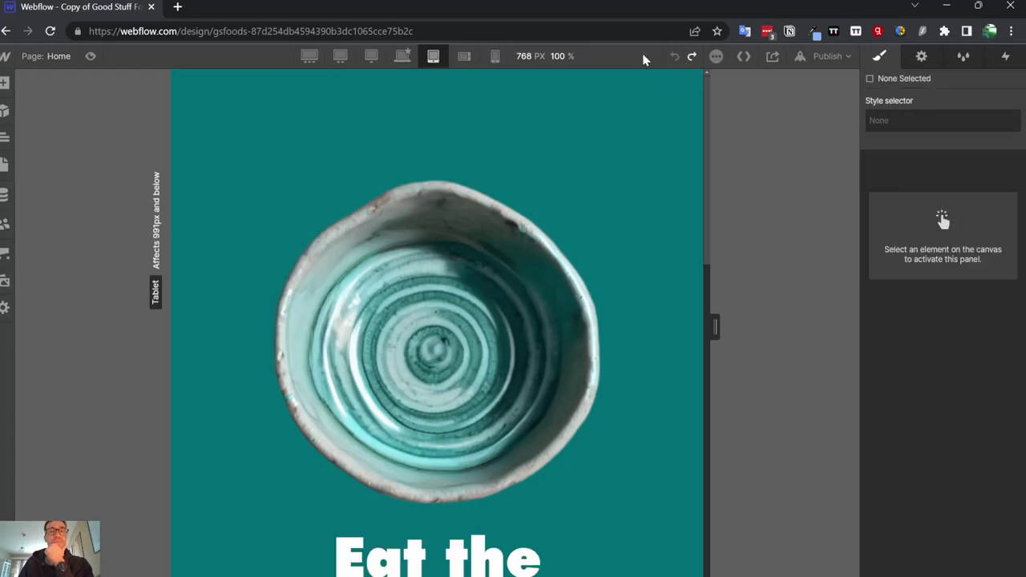
{"action": "left_click", "coordinate": [691, 56]}
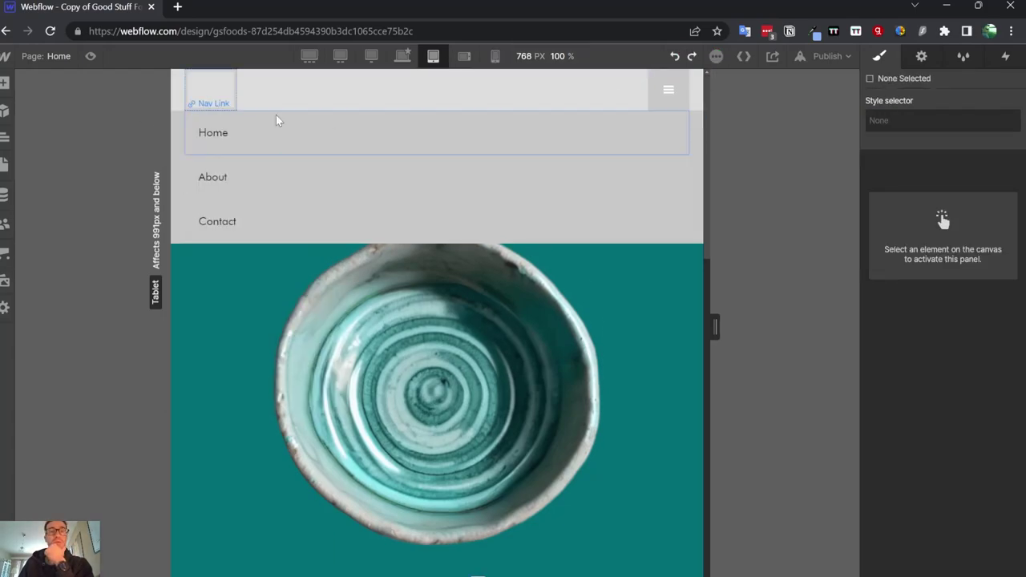
{"action": "left_click", "coordinate": [373, 58]}
{"action": "left_click", "coordinate": [400, 58]}
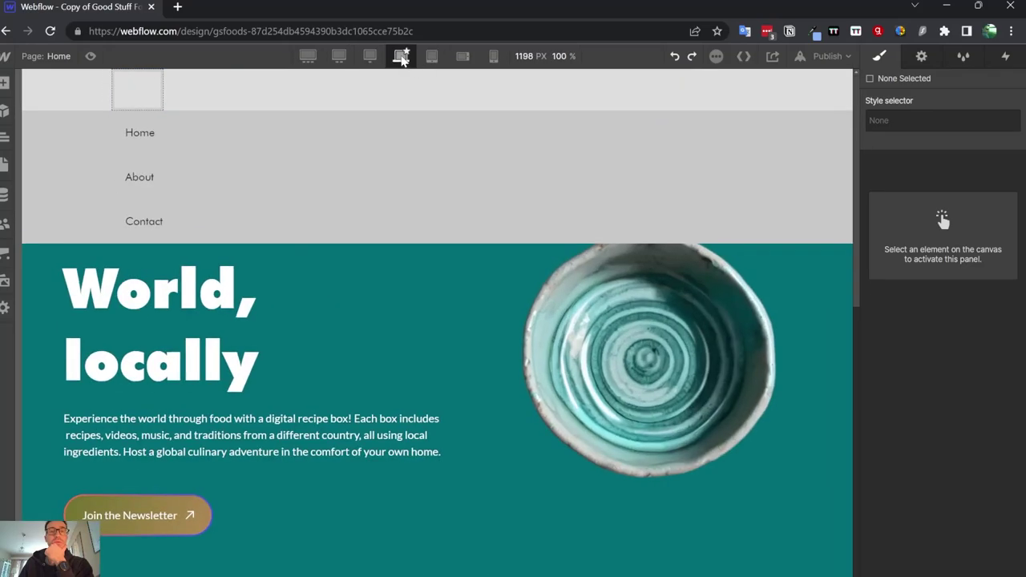
{"action": "left_click", "coordinate": [44, 88]}
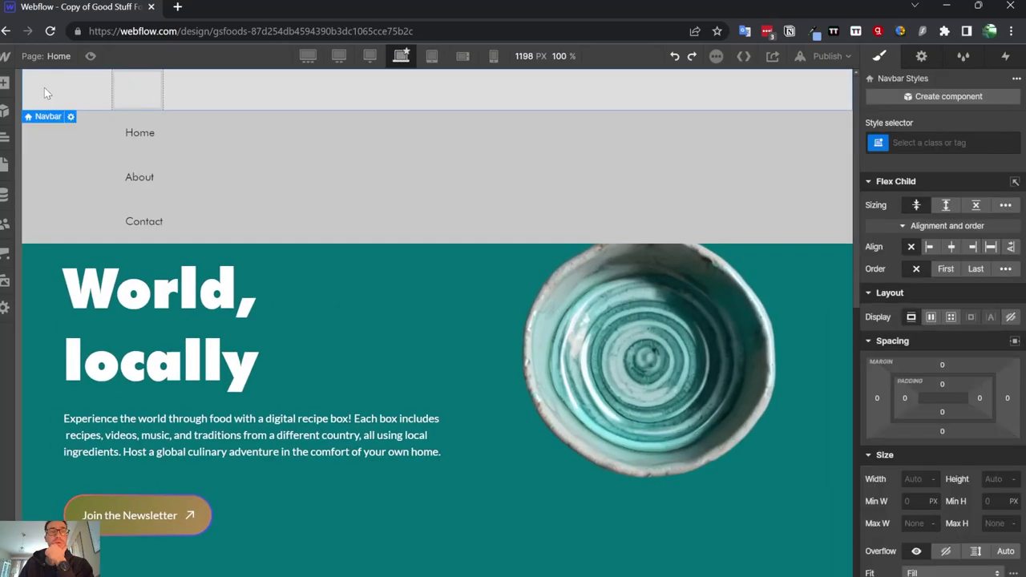
After trying Over Right and Over Left, set menu Type to Drop Down with Ease In Cubic closing.
{"action": "left_click", "coordinate": [70, 117]}
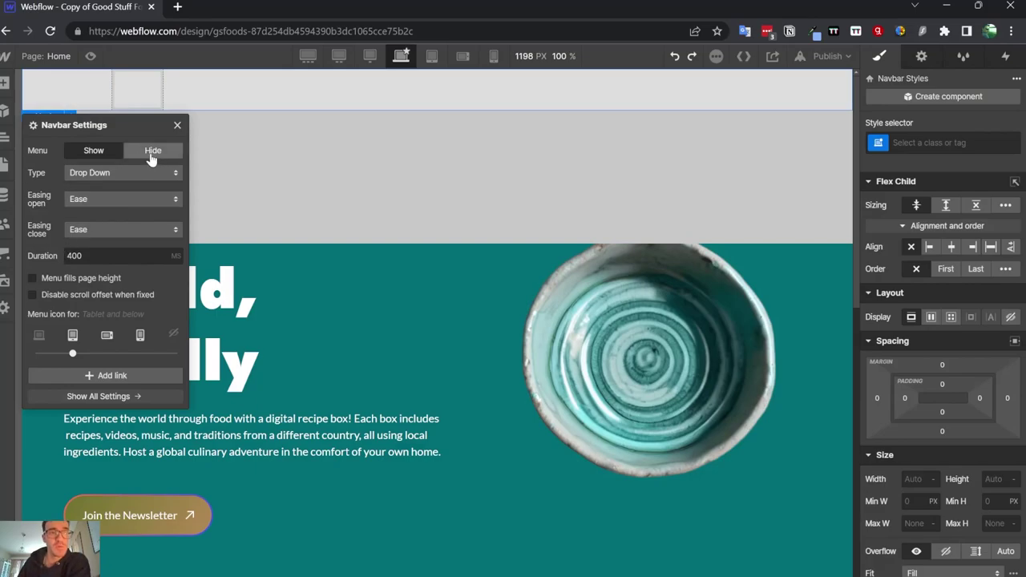
{"action": "left_click", "coordinate": [152, 150]}
{"action": "left_click", "coordinate": [94, 150]}
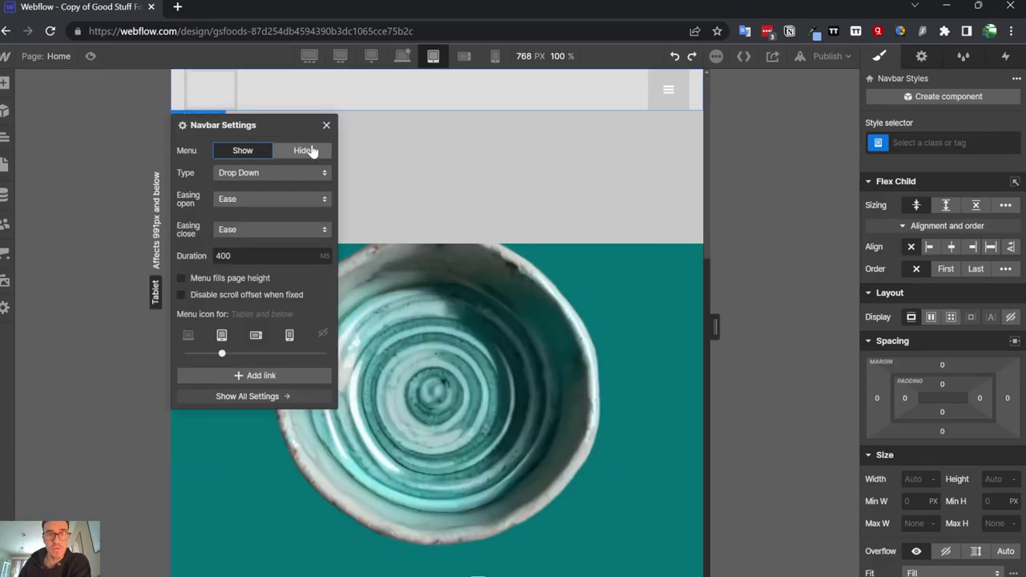
{"action": "left_click", "coordinate": [258, 173]}
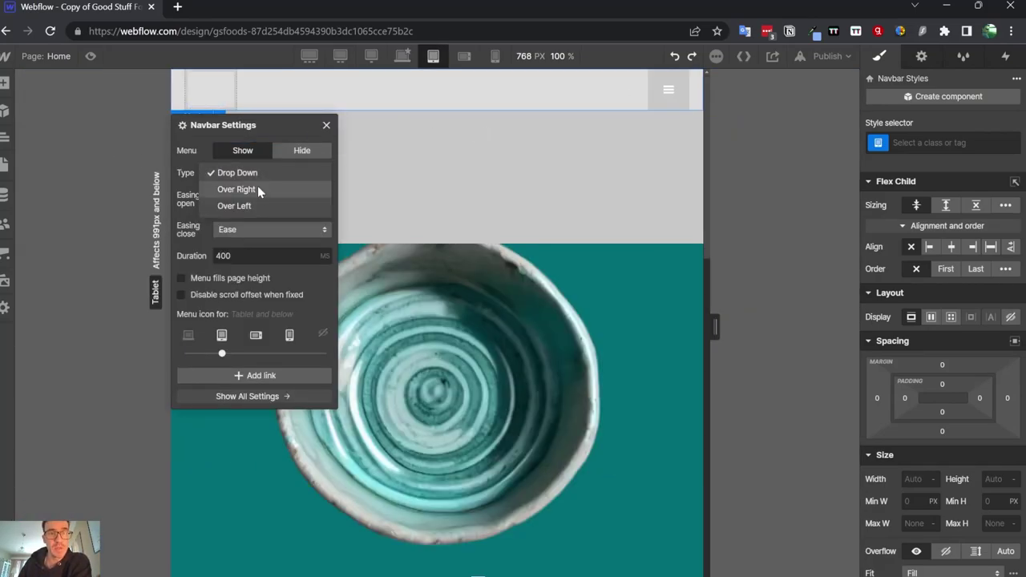
{"action": "left_click", "coordinate": [258, 190]}
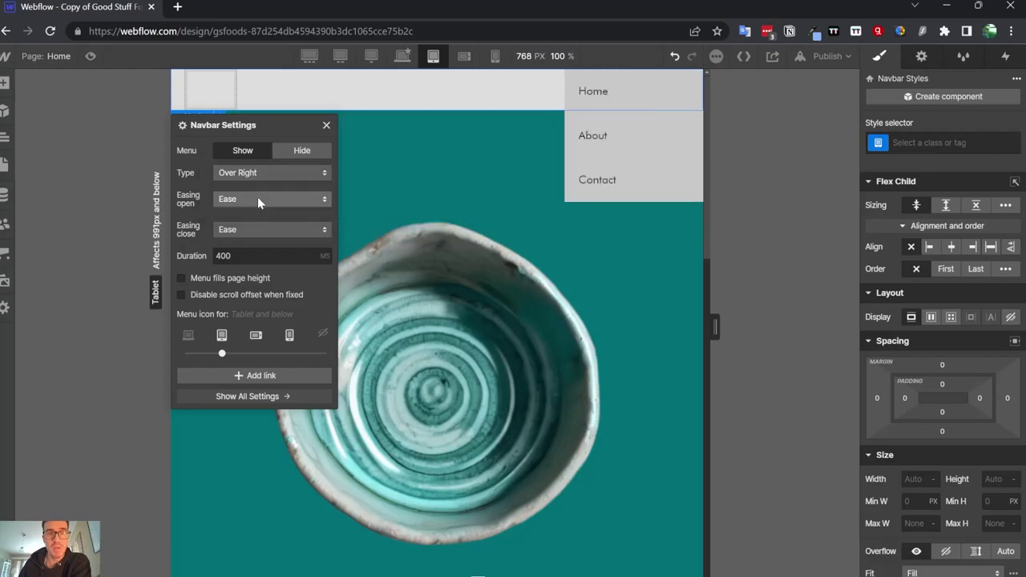
{"action": "left_click", "coordinate": [262, 174]}
{"action": "left_click", "coordinate": [266, 191]}
{"action": "left_click", "coordinate": [258, 172]}
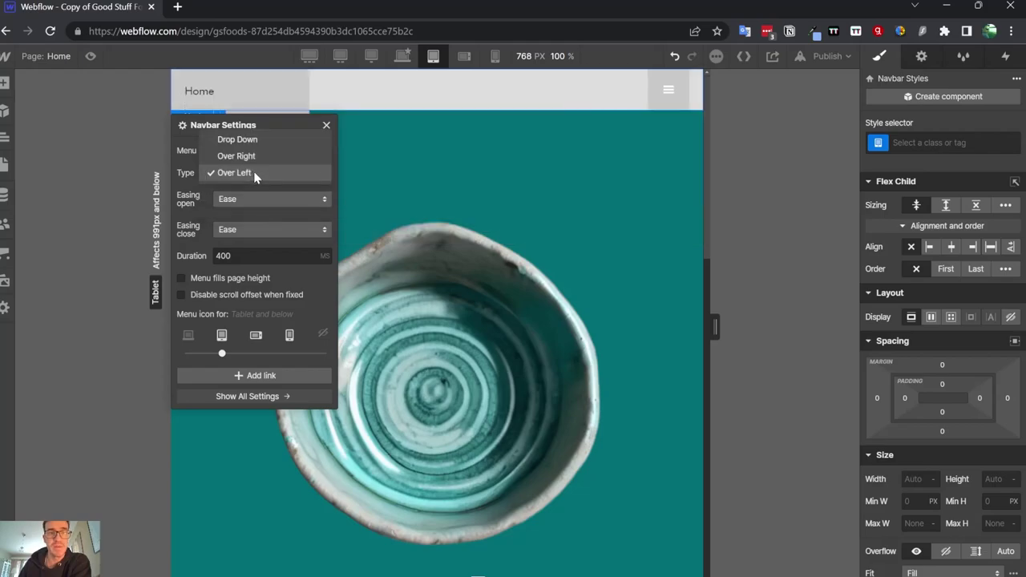
{"action": "left_click", "coordinate": [260, 131]}
{"action": "left_click", "coordinate": [270, 202]}
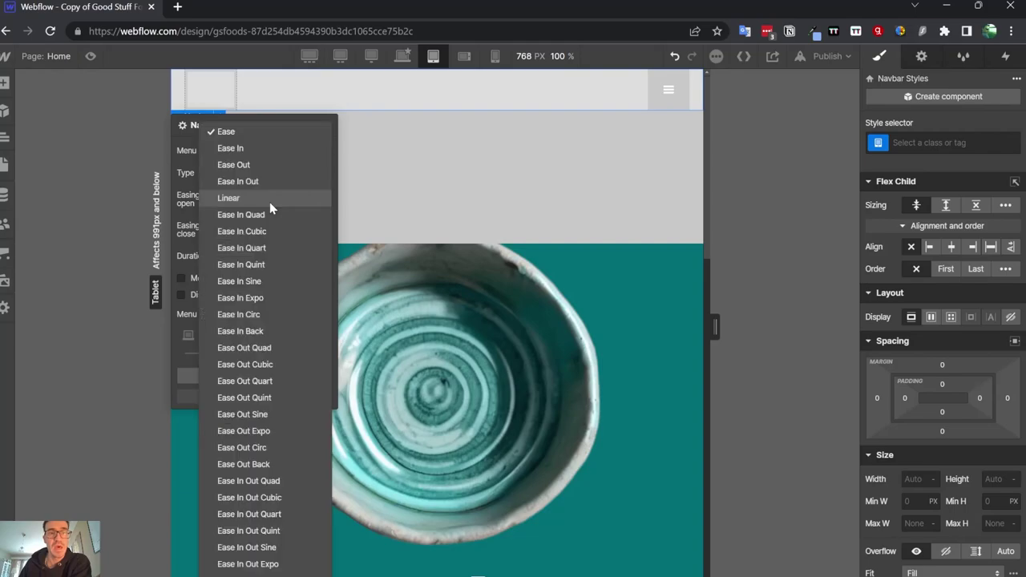
{"action": "left_click", "coordinate": [194, 200]}
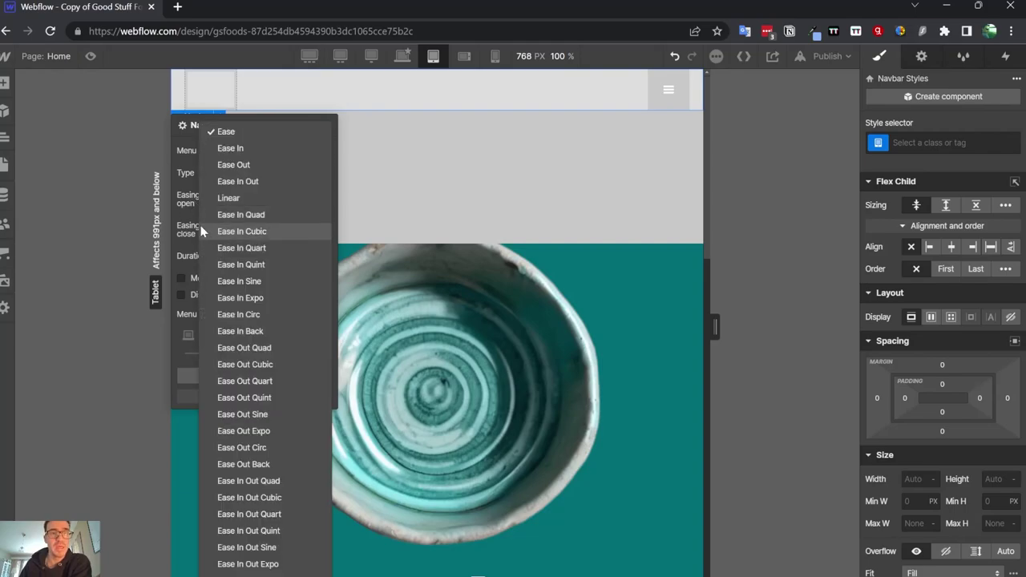
{"action": "left_click", "coordinate": [201, 231]}
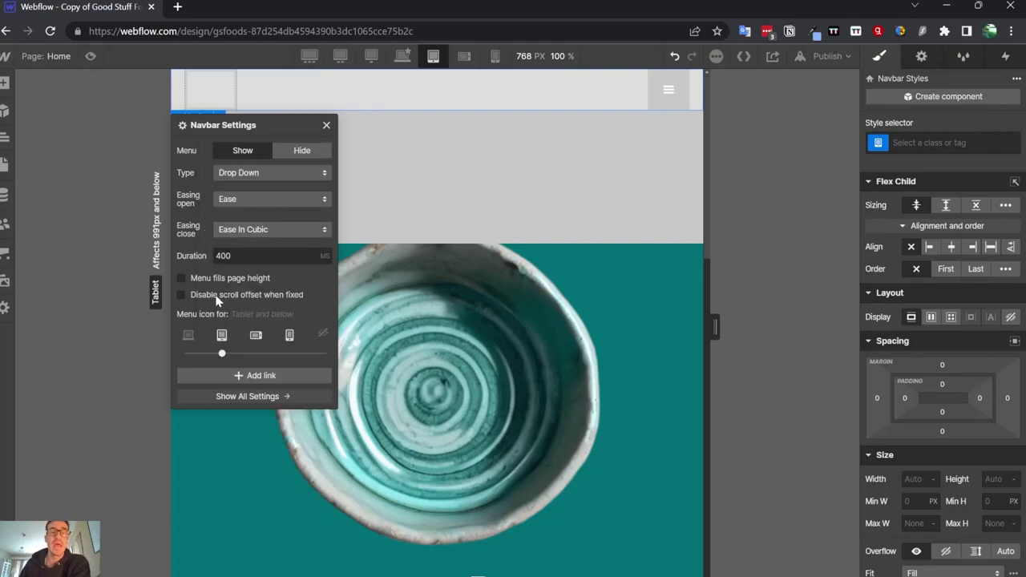
{"action": "mouse_move", "coordinate": [240, 124]}
{"action": "left_mouse_down"}
{"action": "mouse_move", "coordinate": [195, 121]}
{"action": "mouse_move", "coordinate": [237, 142]}
{"action": "left_mouse_up"}
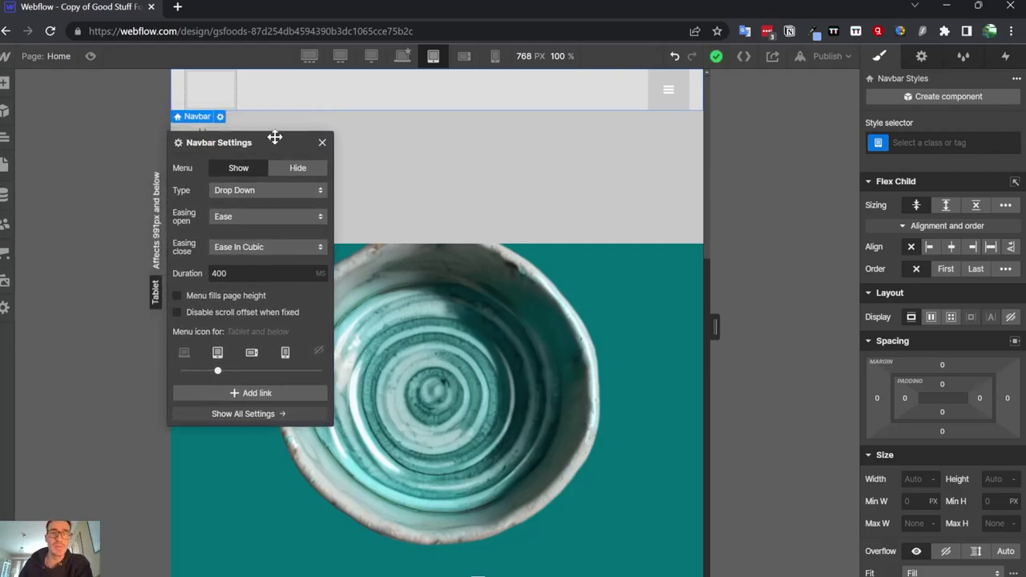
Test the menu icon on phones only, restore it to Tablet and below, and close the settings on desktop.
{"action": "left_click", "coordinate": [401, 56]}
{"action": "left_click", "coordinate": [432, 56]}
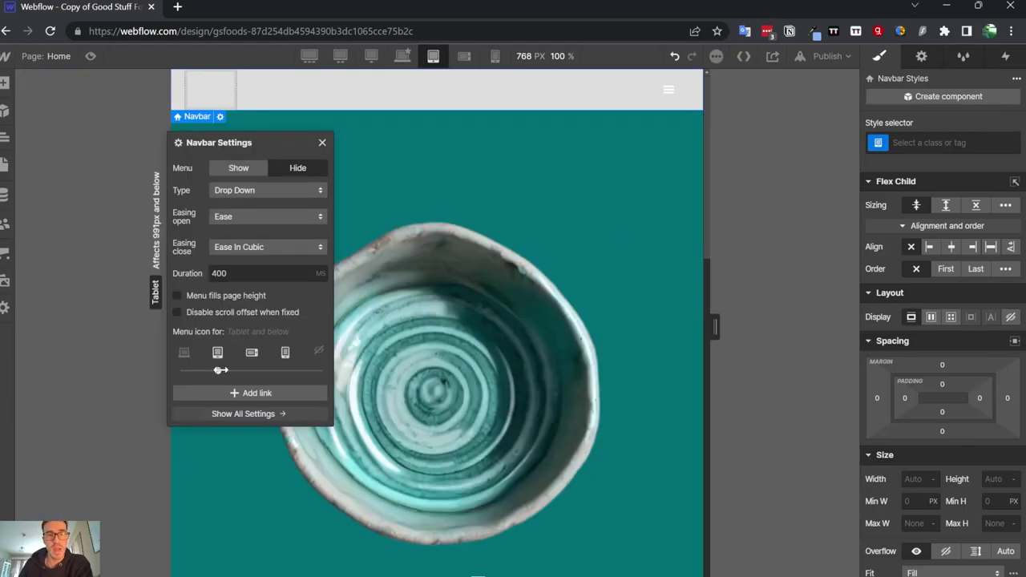
{"action": "left_click_drag", "start_coordinate": [235, 370], "coordinate": [258, 373]}
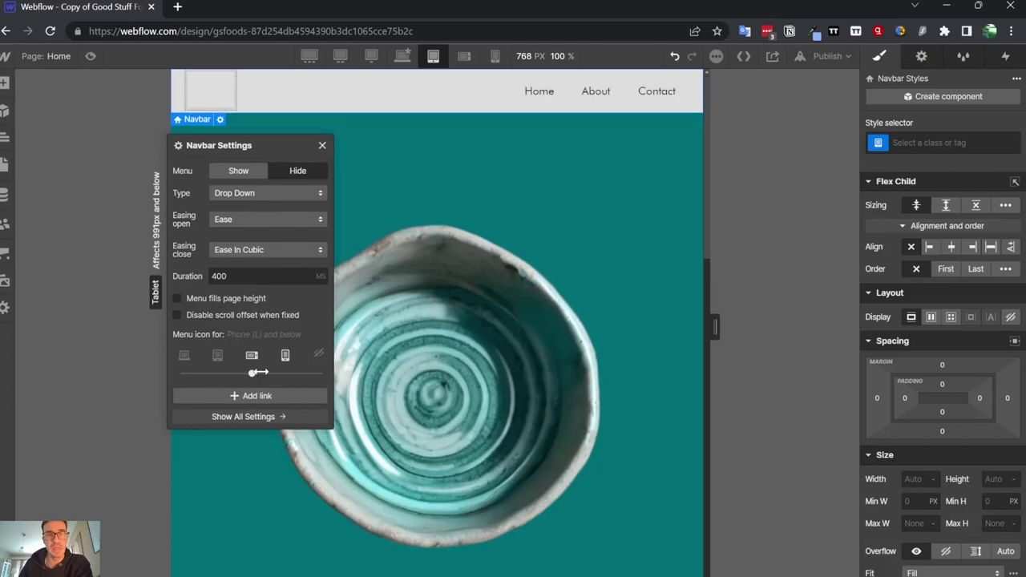
{"action": "left_click", "coordinate": [402, 57]}
{"action": "left_click", "coordinate": [432, 56]}
{"action": "left_click", "coordinate": [464, 57]}
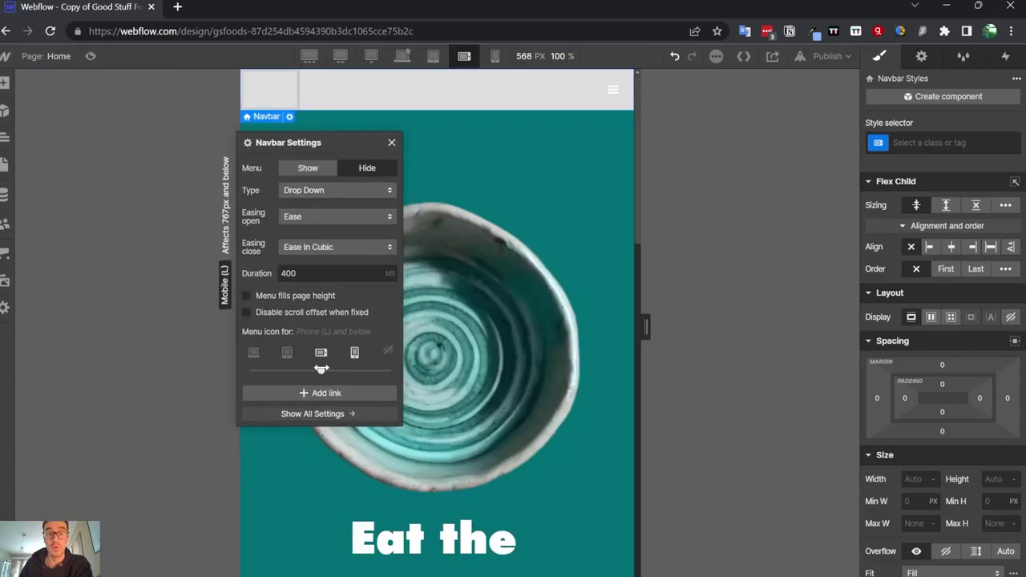
{"action": "left_click_drag", "start_coordinate": [345, 367], "coordinate": [290, 370]}
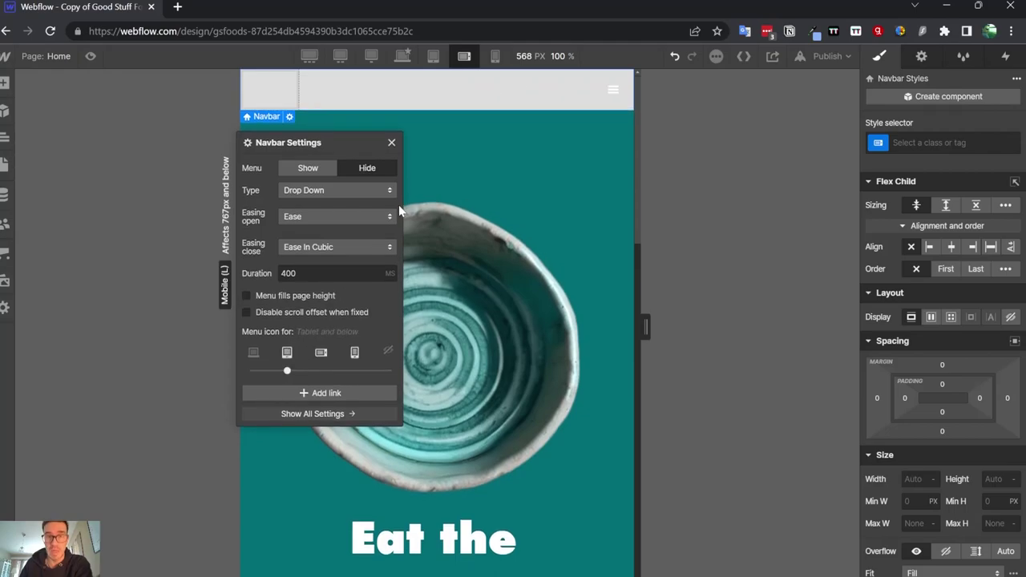
{"action": "left_click", "coordinate": [391, 142]}
{"action": "left_click", "coordinate": [401, 55]}
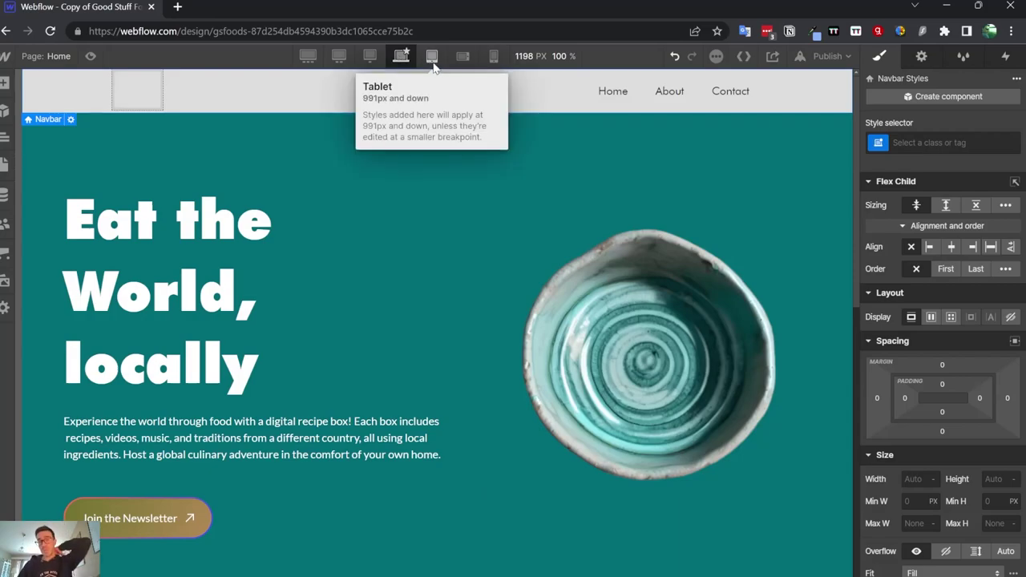
Switch to the 768 px tablet view and inspect the Navbar, its container and the Brand link.
{"action": "left_click", "coordinate": [433, 57]}
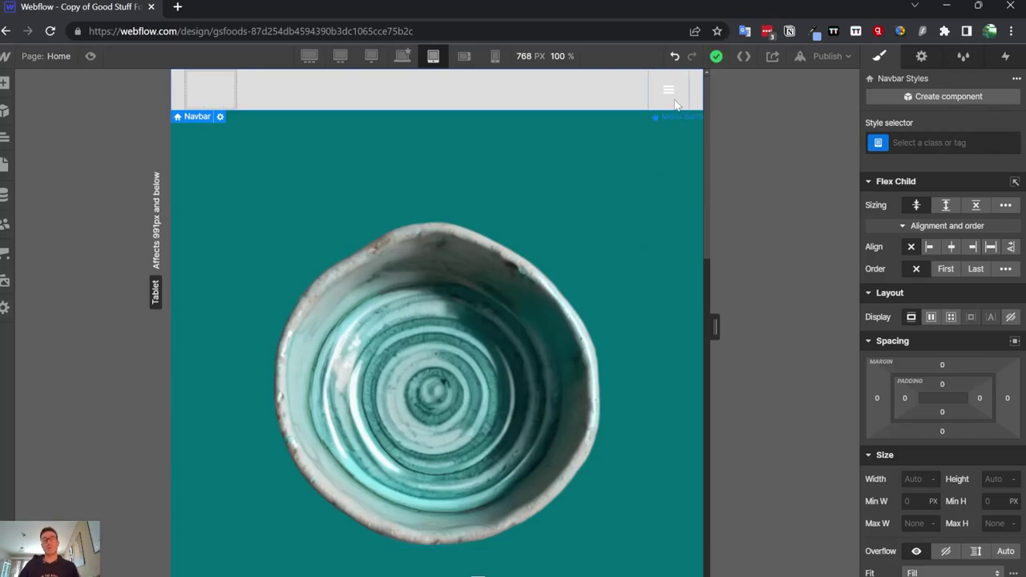
{"action": "left_click", "coordinate": [303, 89]}
{"action": "left_click", "coordinate": [180, 92]}
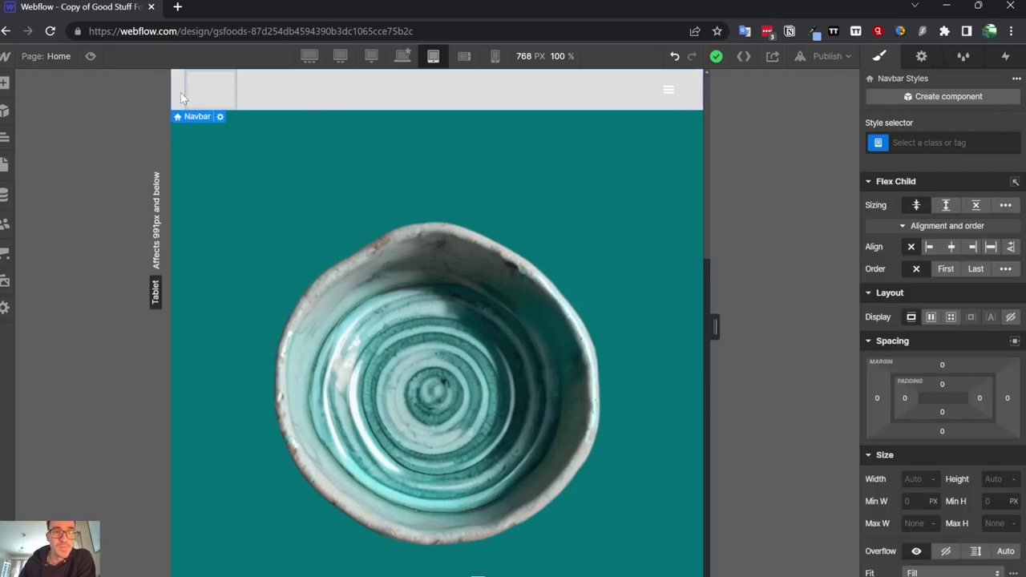
{"action": "left_click", "coordinate": [349, 81]}
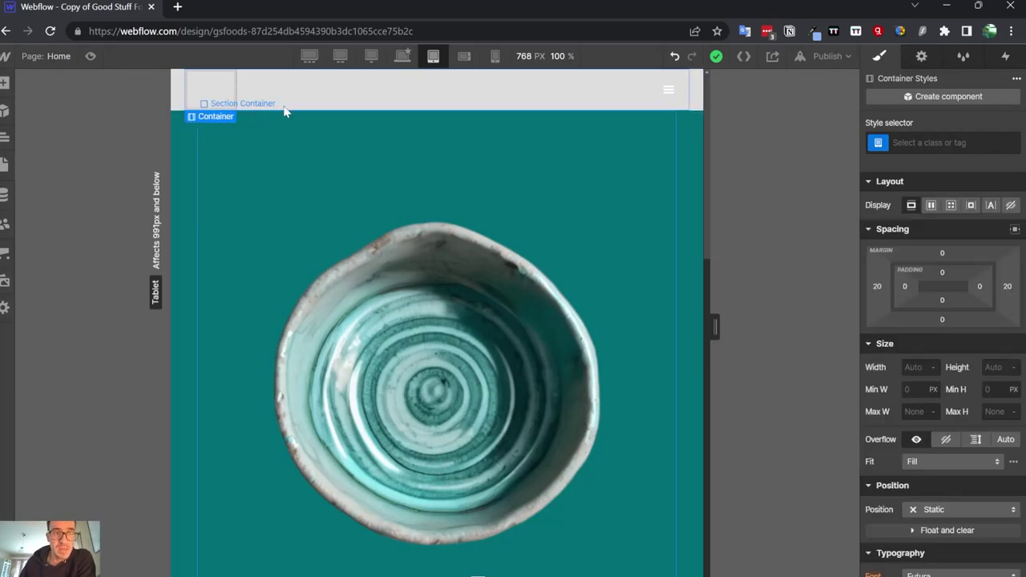
{"action": "left_click", "coordinate": [184, 88]}
{"action": "left_click", "coordinate": [4, 136]}
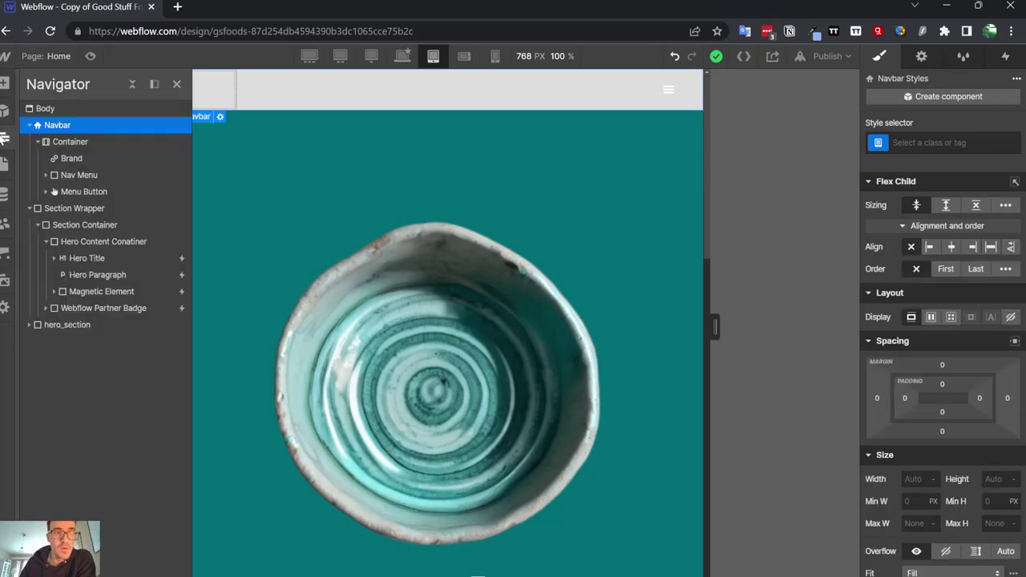
{"action": "left_click", "coordinate": [71, 158]}
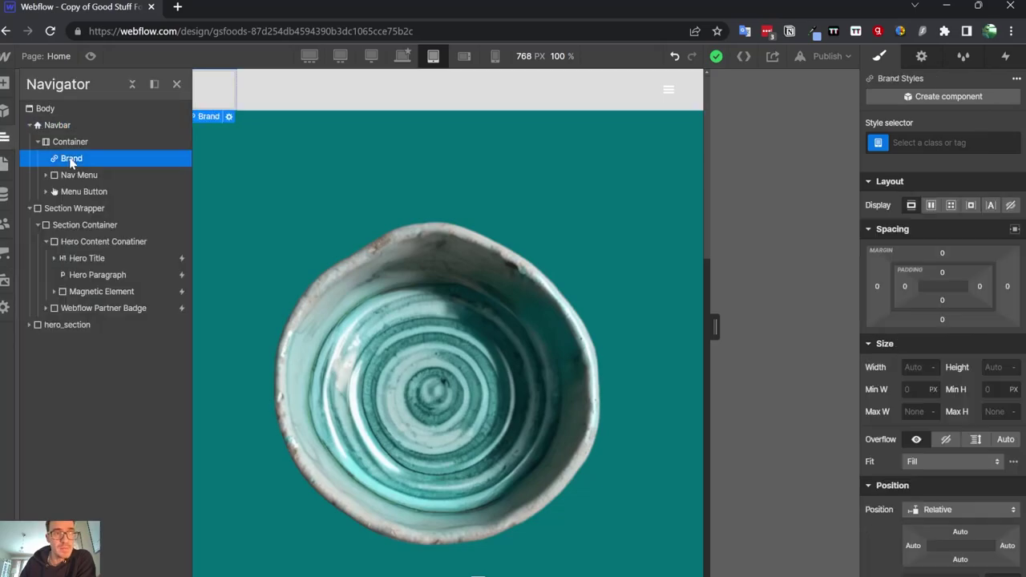
{"action": "left_click", "coordinate": [176, 84]}
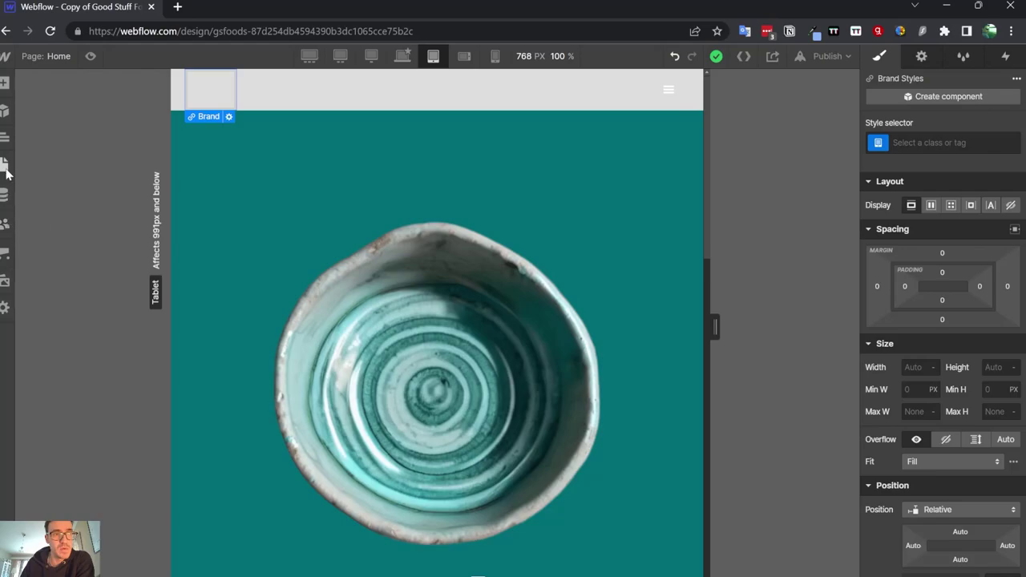
Drag the bowl image from Assets into the Brand link and shrink it to about 174 × 174.
{"action": "left_click", "coordinate": [5, 281]}
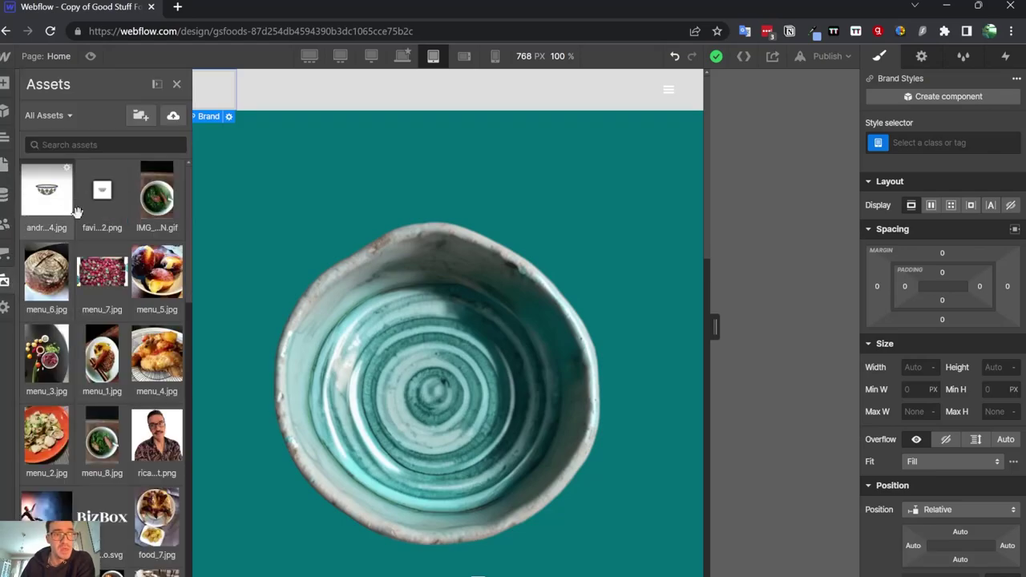
{"action": "scroll", "coordinate": [80, 411], "scroll_direction": "down", "scroll_amount": 4}
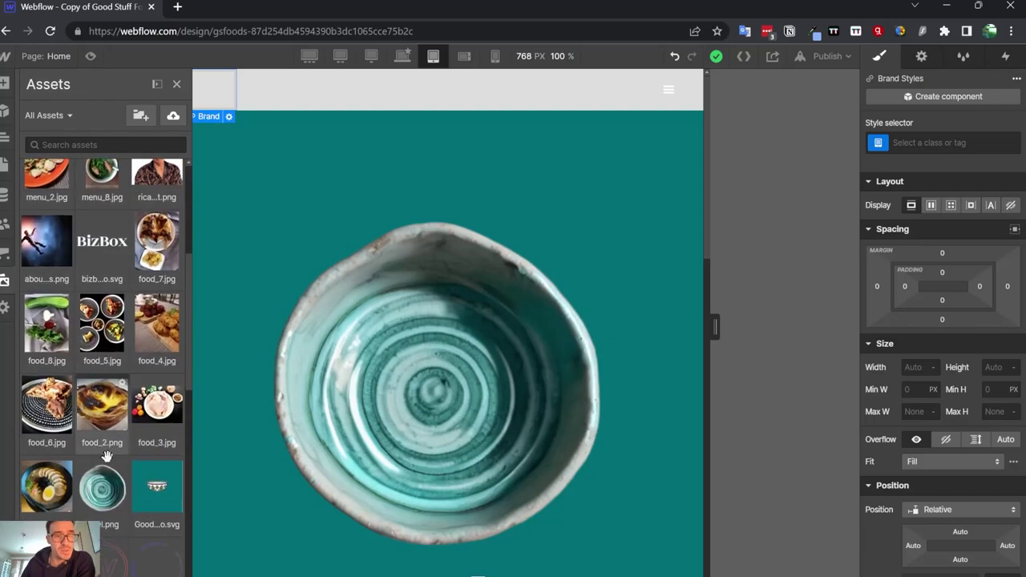
{"action": "left_click_drag", "start_coordinate": [102, 485], "coordinate": [207, 94]}
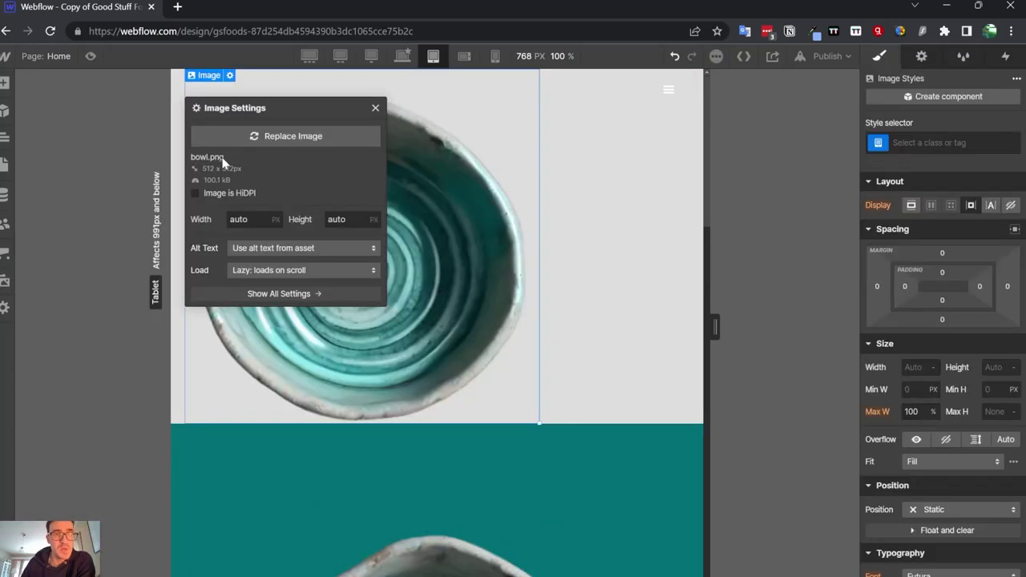
{"action": "left_click", "coordinate": [375, 106]}
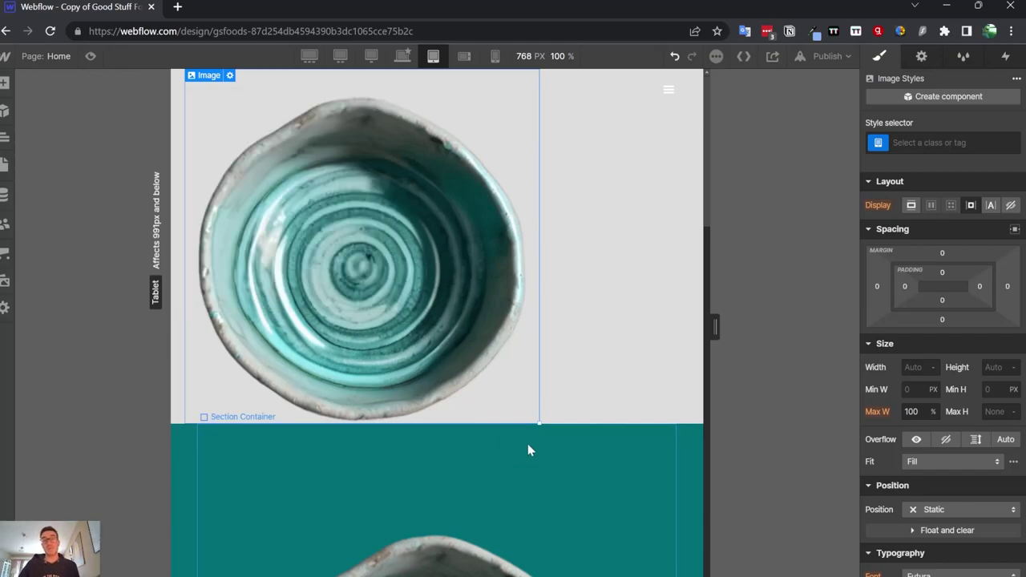
{"action": "left_click_drag", "start_coordinate": [540, 424], "coordinate": [213, 121]}
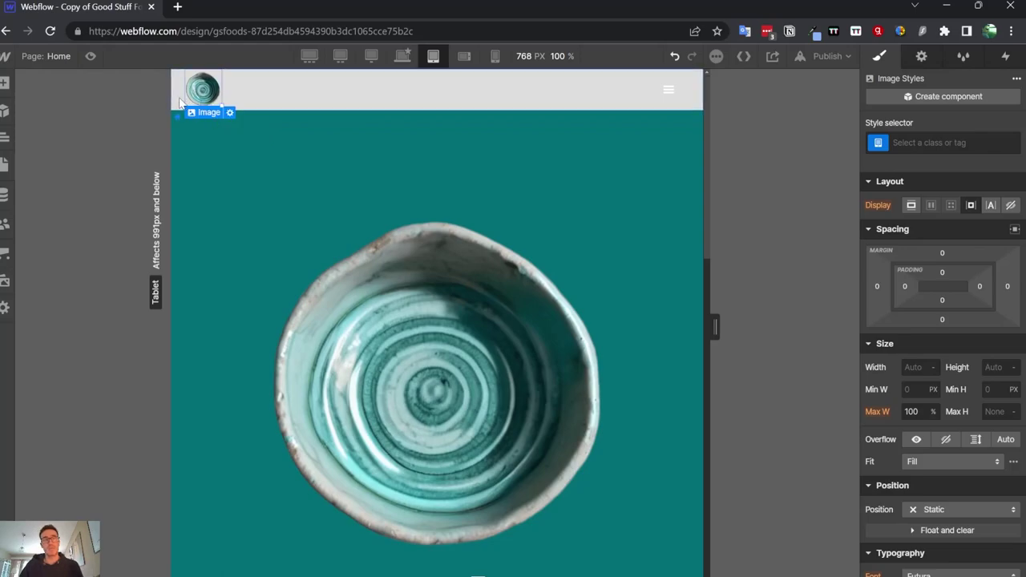
{"action": "left_click", "coordinate": [180, 99]}
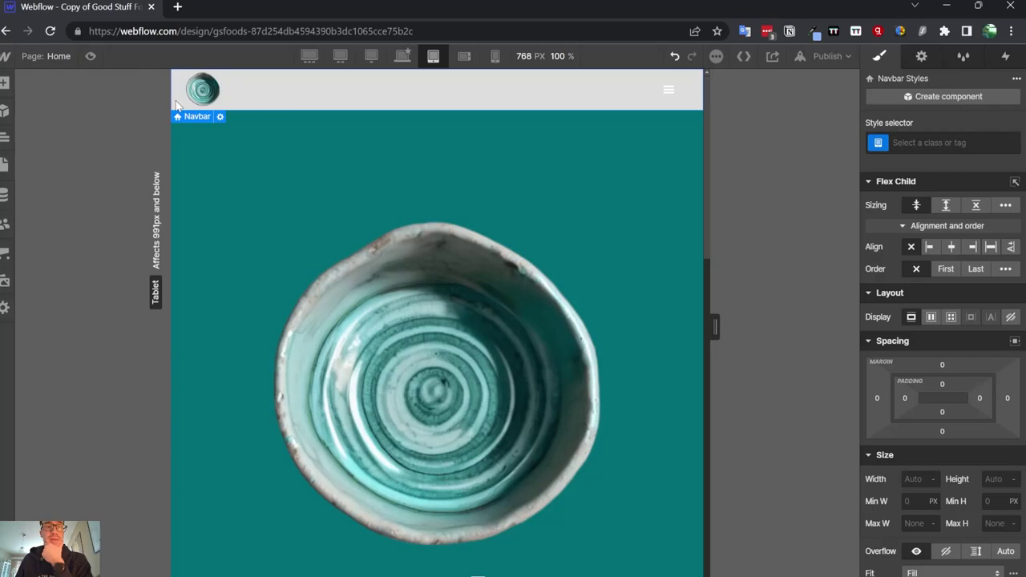
On desktop, resize the Image 18 navbar logo to about 176 × 176 and add top padding.
{"action": "left_click", "coordinate": [6, 138]}
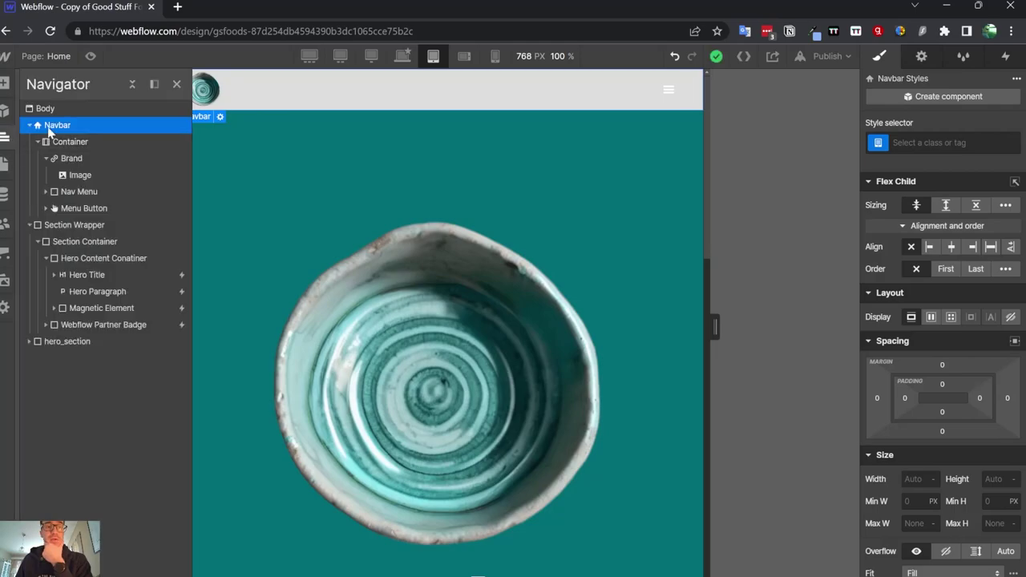
{"action": "left_click", "coordinate": [411, 86]}
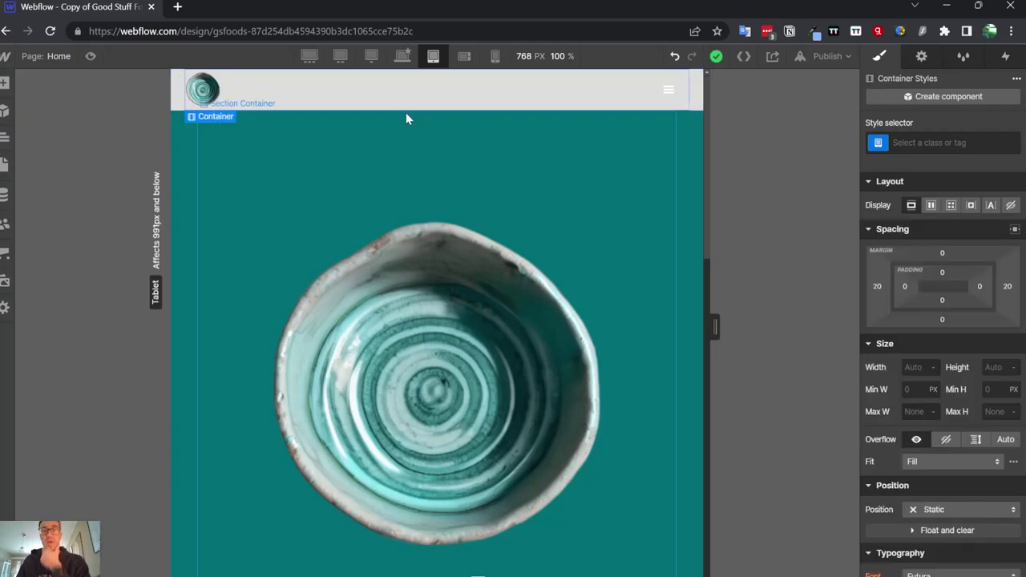
{"action": "left_click", "coordinate": [403, 56]}
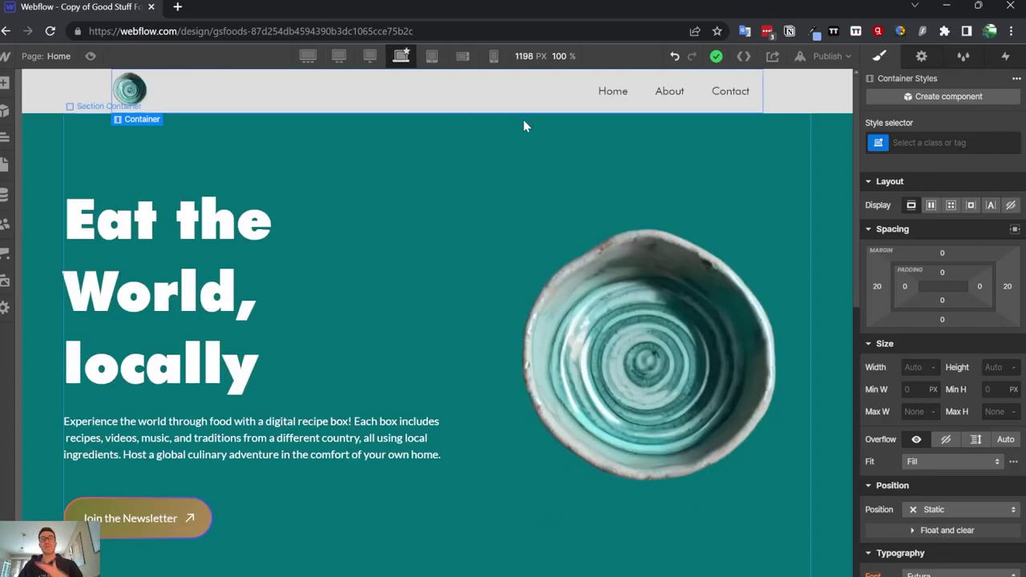
{"action": "left_click", "coordinate": [146, 89]}
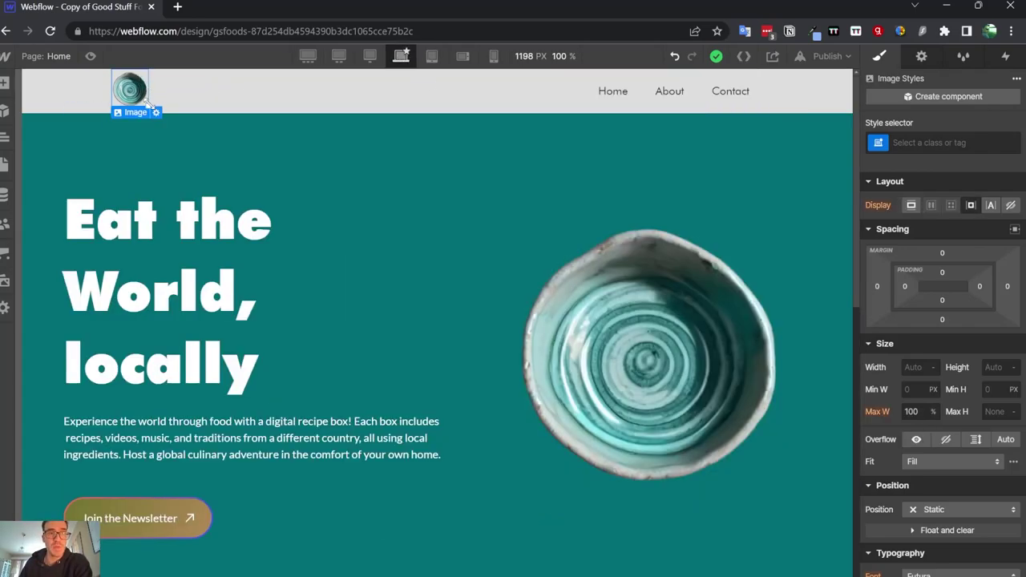
{"action": "mouse_move", "coordinate": [149, 104]}
{"action": "left_mouse_down"}
{"action": "mouse_move", "coordinate": [343, 238]}
{"action": "mouse_move", "coordinate": [377, 274]}
{"action": "mouse_move", "coordinate": [228, 155]}
{"action": "mouse_move", "coordinate": [132, 100]}
{"action": "mouse_move", "coordinate": [146, 107]}
{"action": "left_mouse_up"}
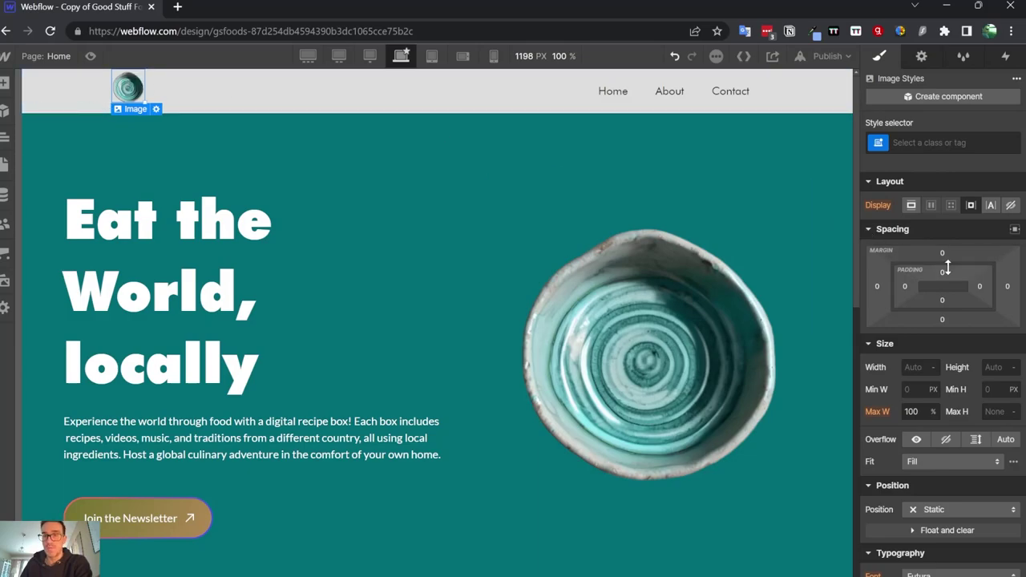
{"action": "mouse_move", "coordinate": [942, 272]}
{"action": "left_mouse_down"}
{"action": "mouse_move", "coordinate": [947, 288]}
{"action": "mouse_move", "coordinate": [944, 268]}
{"action": "left_mouse_up"}
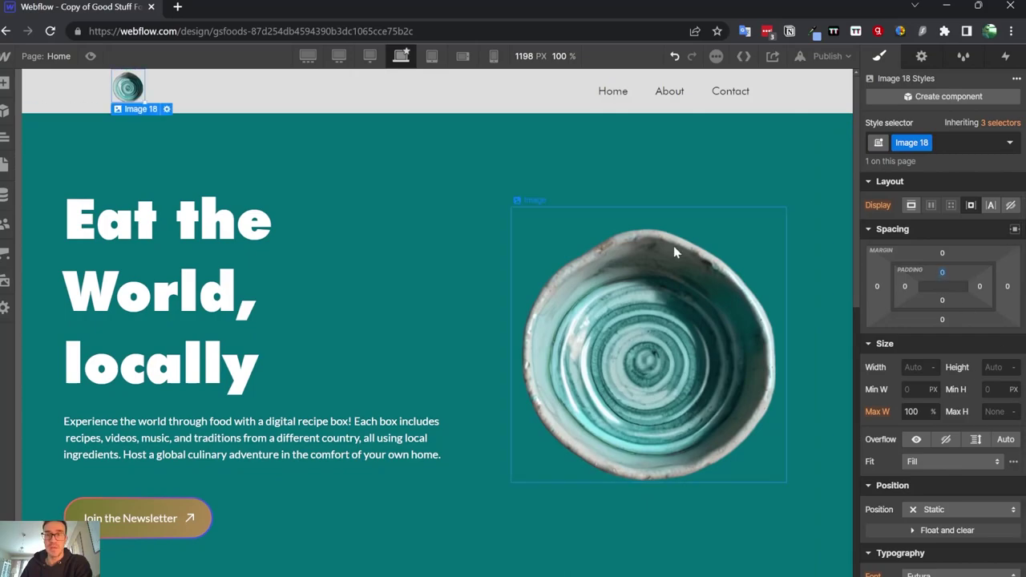
Duplicate the Home nav link with Ctrl+D so the links read Home, Home, About, Contact.
{"action": "left_click", "coordinate": [609, 91]}
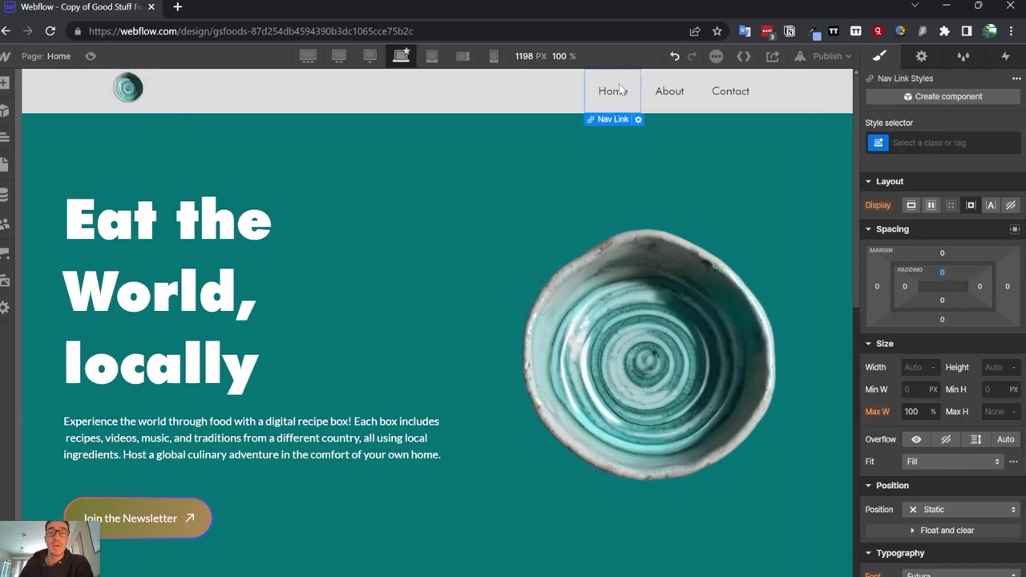
{"action": "left_click", "coordinate": [725, 92]}
{"action": "left_click", "coordinate": [635, 107]}
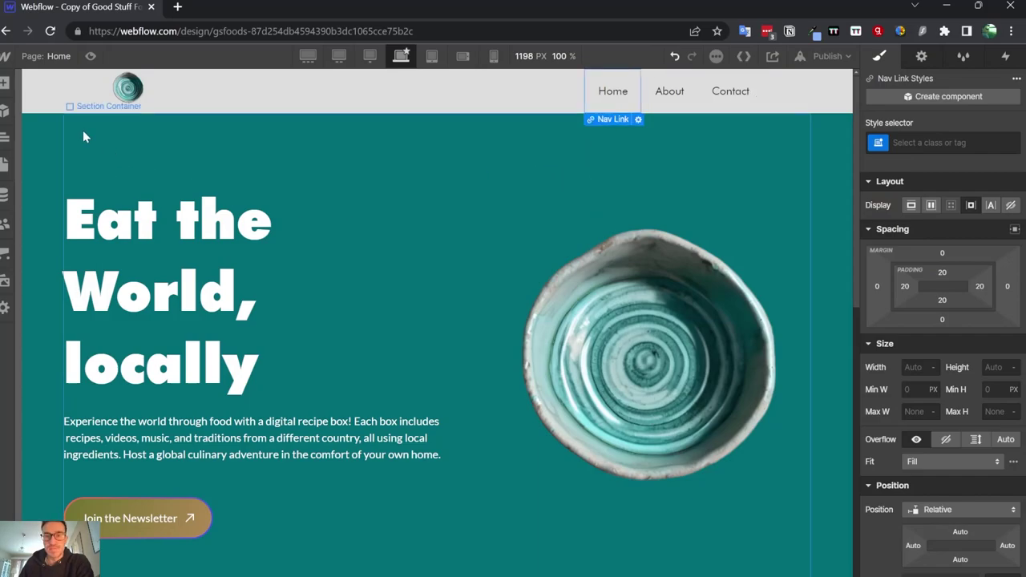
{"action": "left_click", "coordinate": [5, 137]}
{"action": "left_click_drag", "start_coordinate": [50, 203], "coordinate": [153, 259]}
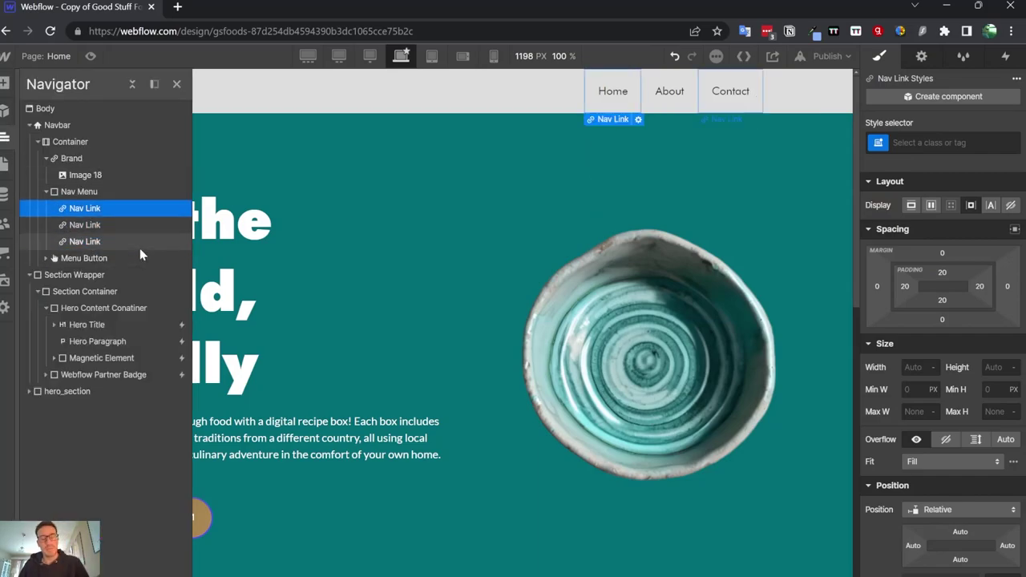
{"action": "key", "text": "ctrl+d"}
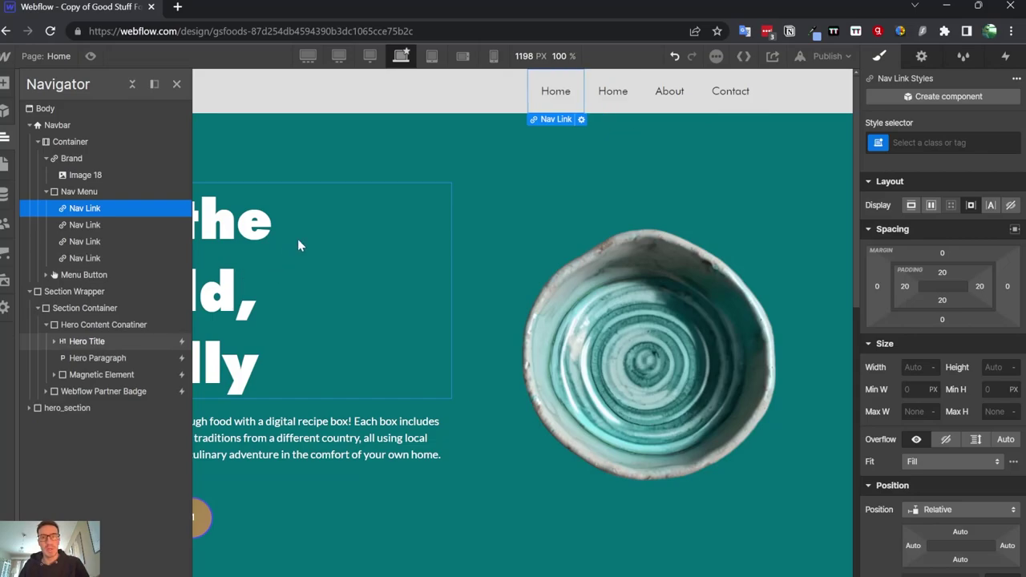
{"action": "left_click", "coordinate": [155, 84]}
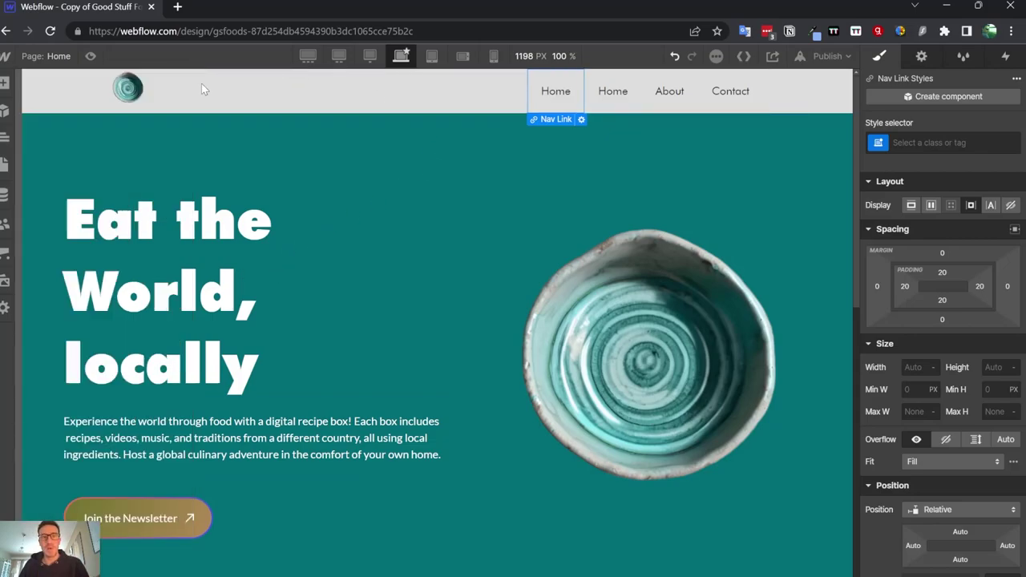
Link the first Home nav link to the Home page.
{"action": "left_click", "coordinate": [581, 120]}
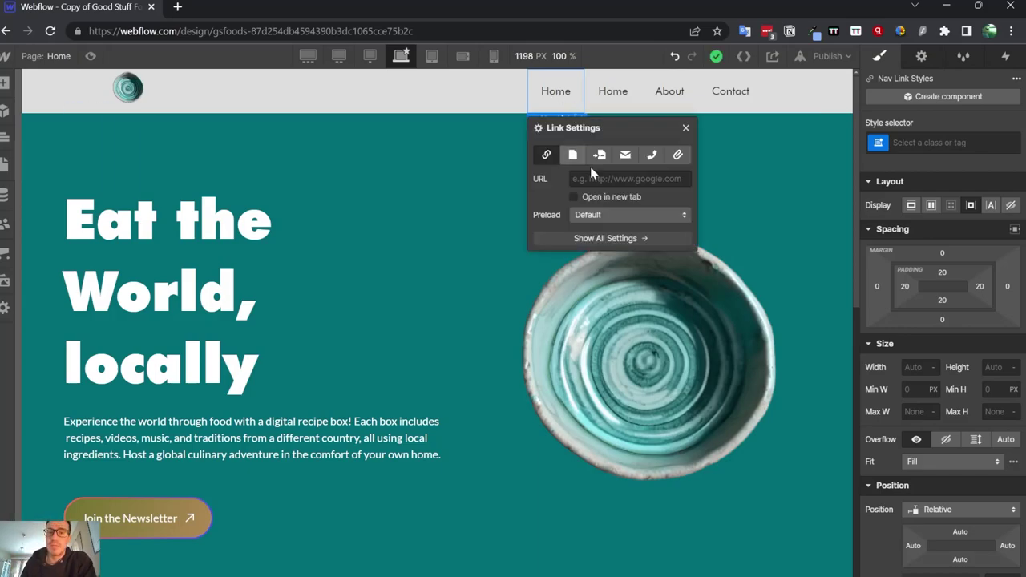
{"action": "left_click", "coordinate": [596, 195]}
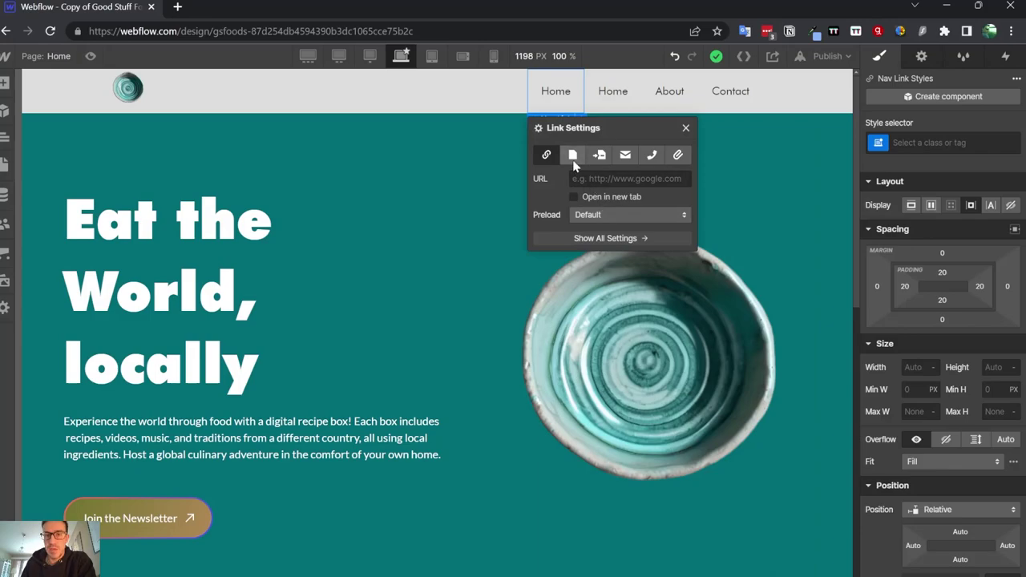
{"action": "left_click", "coordinate": [573, 154]}
{"action": "left_click", "coordinate": [603, 178]}
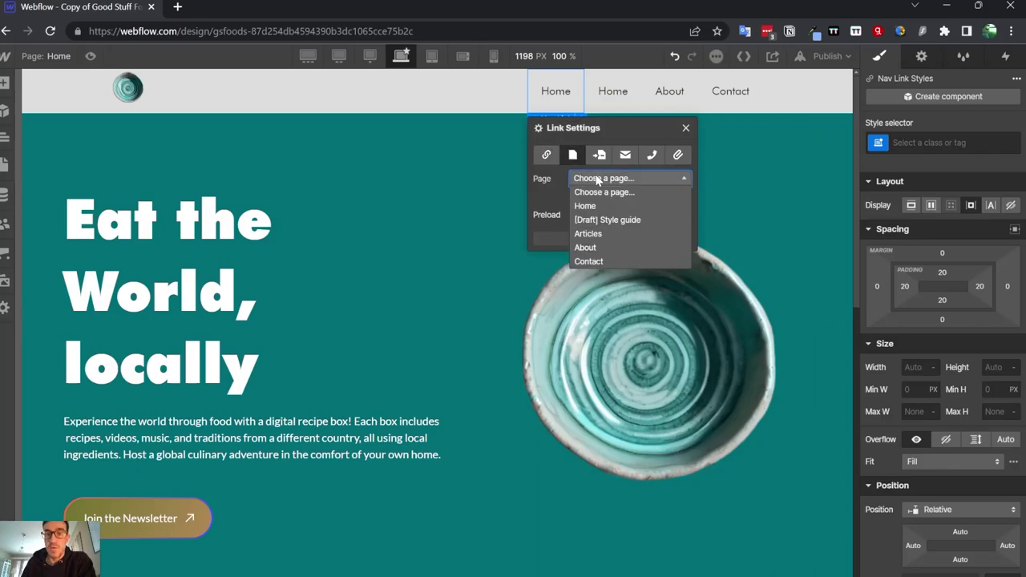
{"action": "left_click", "coordinate": [605, 205]}
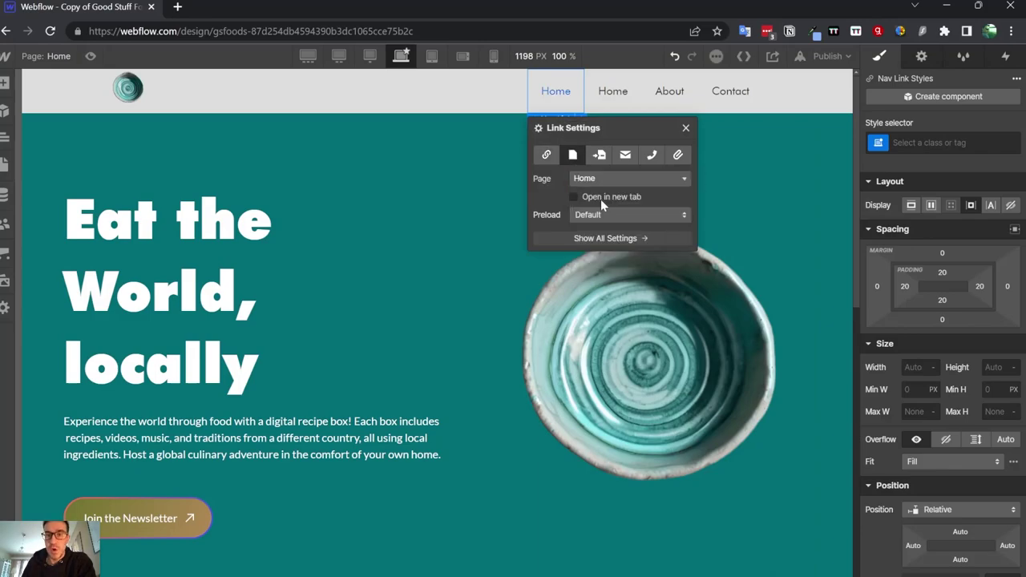
{"action": "left_click", "coordinate": [613, 95]}
Show the second Home nav link's full settings in the right panel.
{"action": "left_click", "coordinate": [639, 119]}
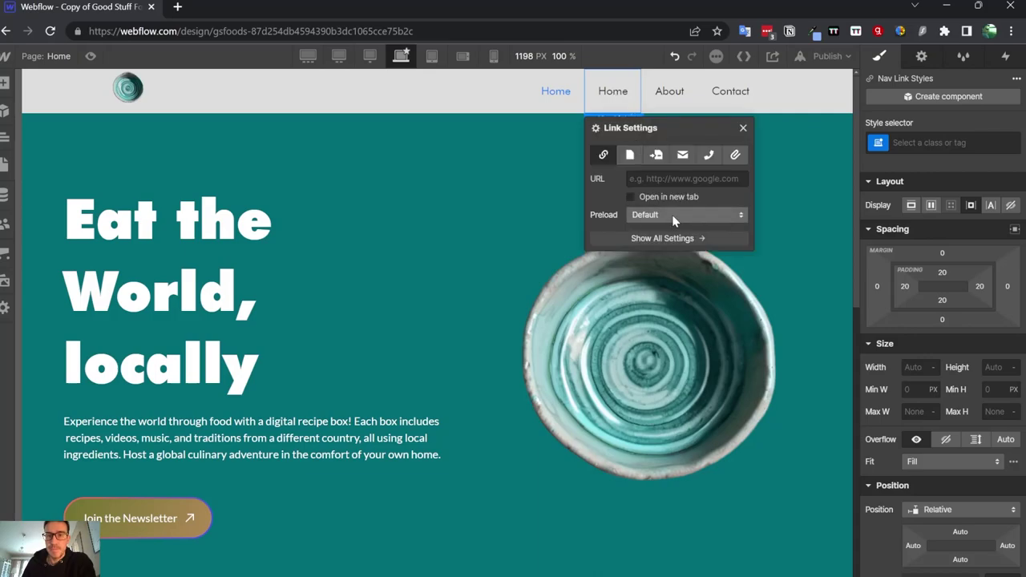
{"action": "left_click", "coordinate": [925, 56]}
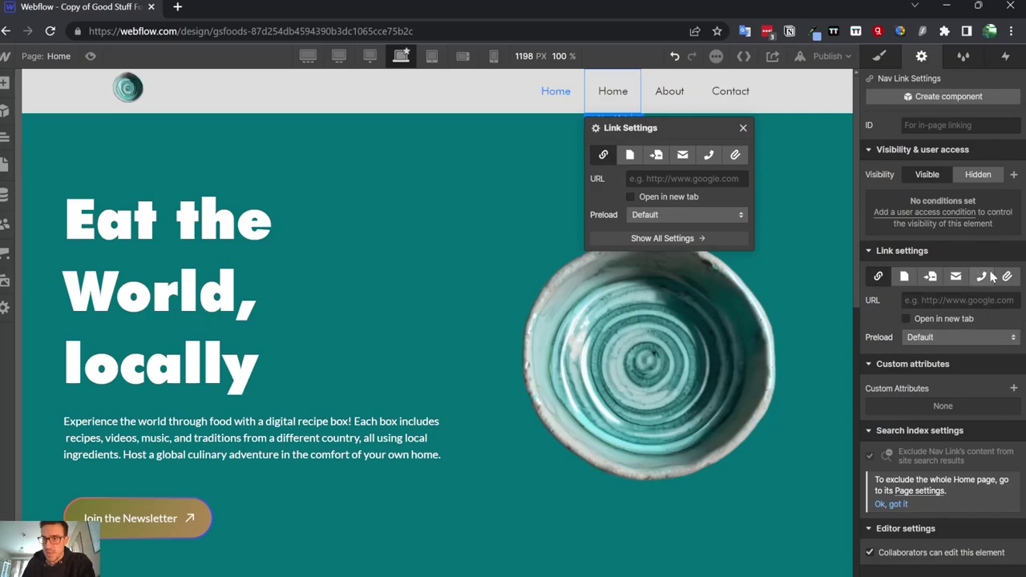
{"action": "left_click", "coordinate": [705, 236]}
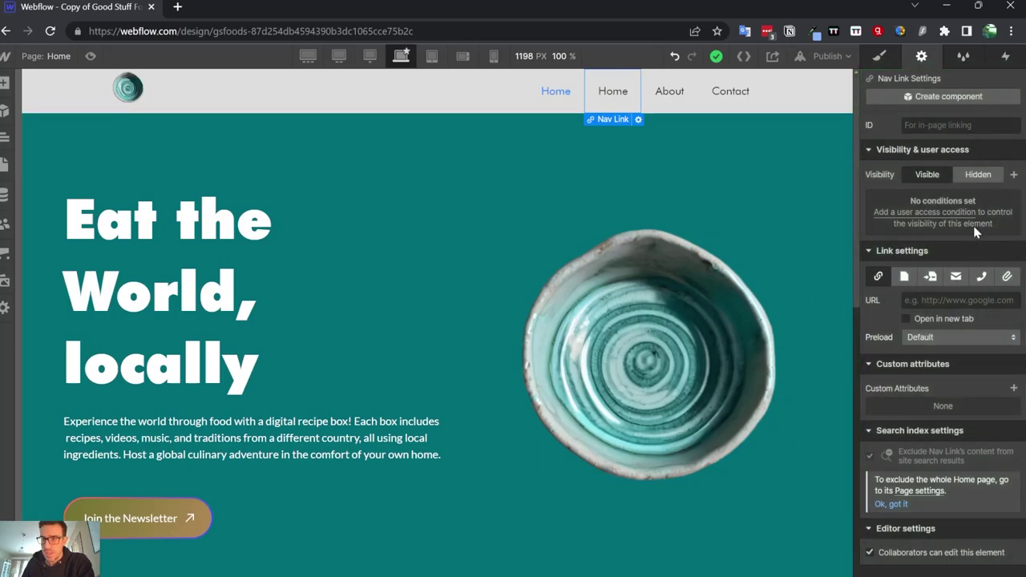
Point the second nav link to the About page.
{"action": "left_click", "coordinate": [906, 278]}
{"action": "left_click", "coordinate": [952, 301]}
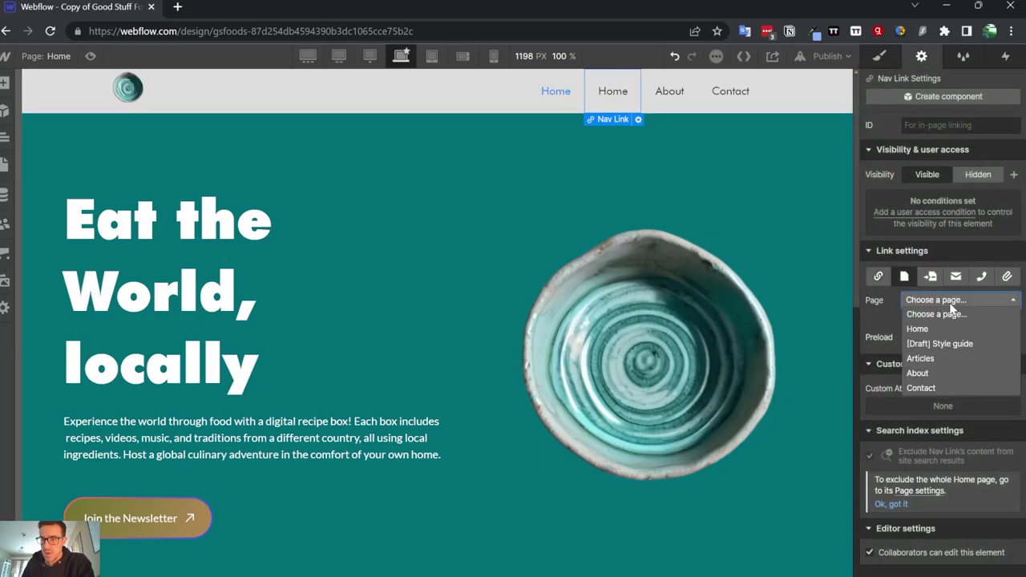
{"action": "left_click", "coordinate": [949, 373]}
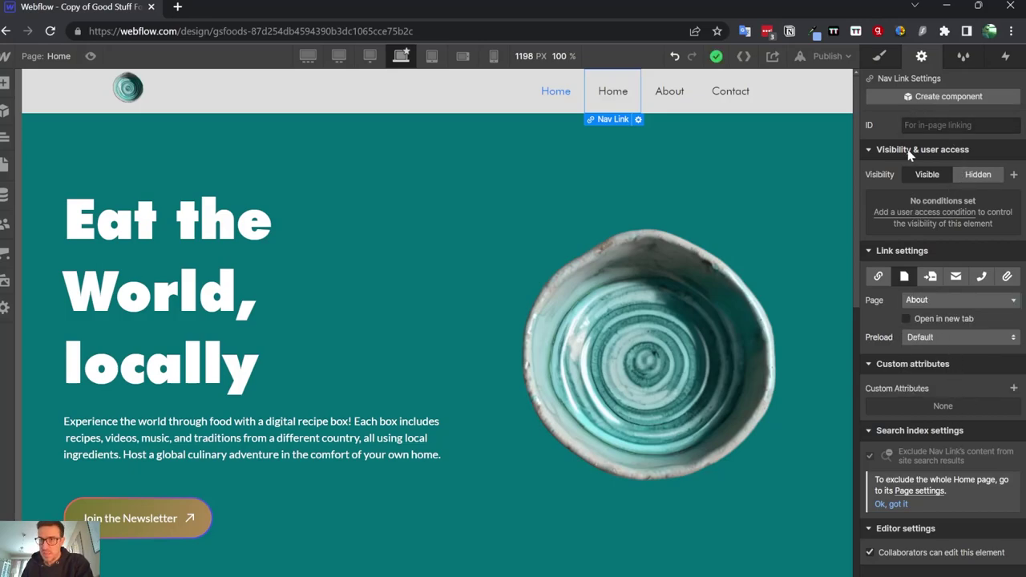
{"action": "left_click", "coordinate": [870, 151]}
{"action": "left_click", "coordinate": [870, 151]}
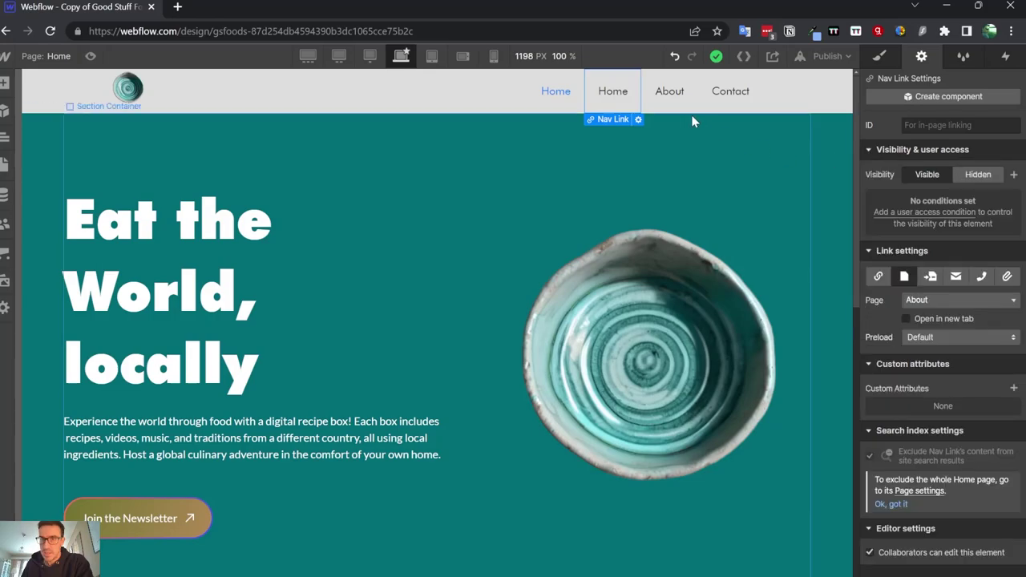
Change the second nav link's text from Home to About.
{"action": "double_click", "coordinate": [633, 95]}
{"action": "key", "text": "BackSpace"}
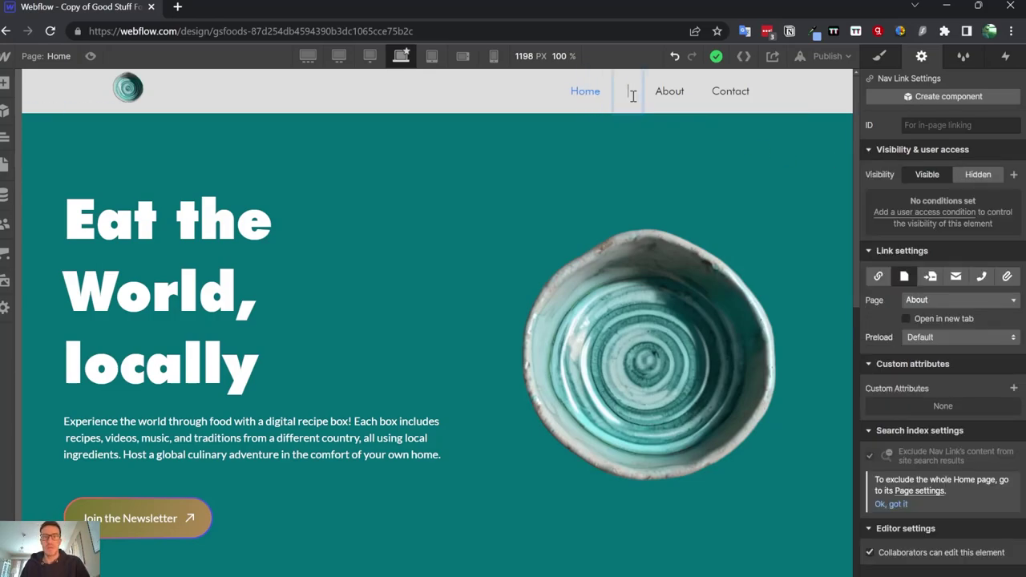
{"action": "type", "text": "About"}
{"action": "left_click", "coordinate": [584, 117]}
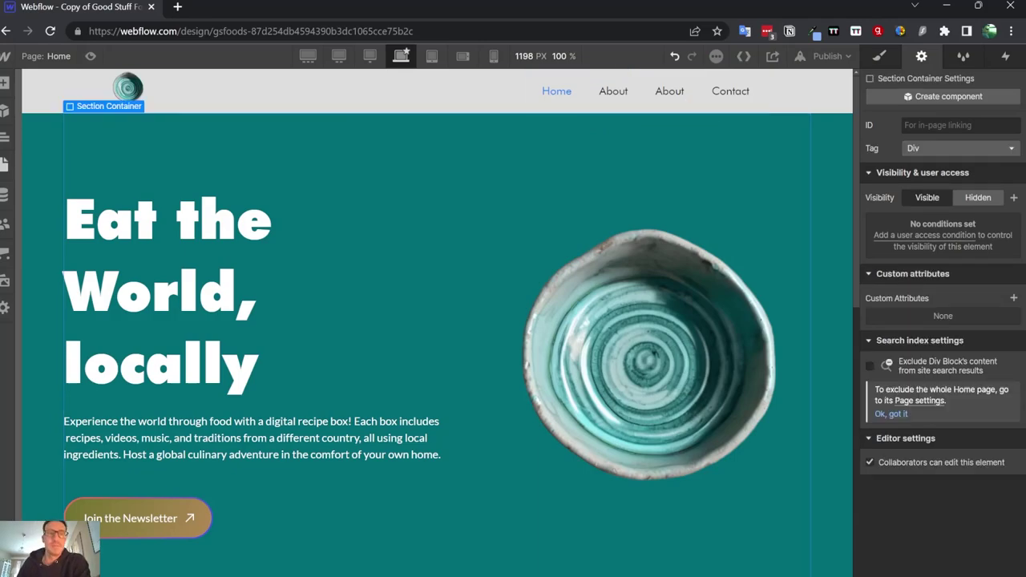
{"action": "left_click", "coordinate": [3, 165]}
Rename the duplicate About link's text to Articles.
{"action": "left_click", "coordinate": [678, 91]}
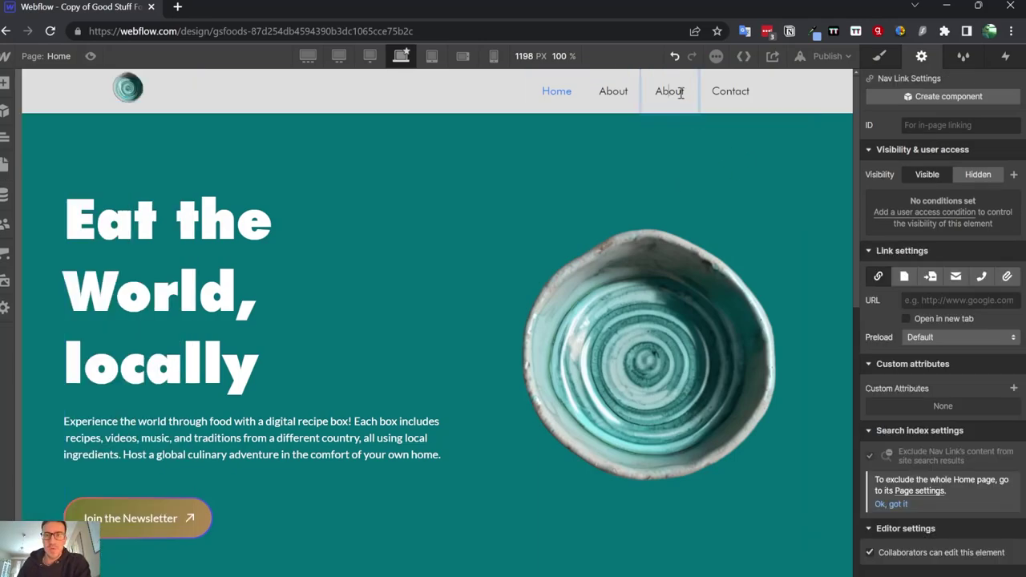
{"action": "double_click", "coordinate": [683, 92]}
{"action": "key", "text": "BackSpace"}
{"action": "type", "text": "Ar"}
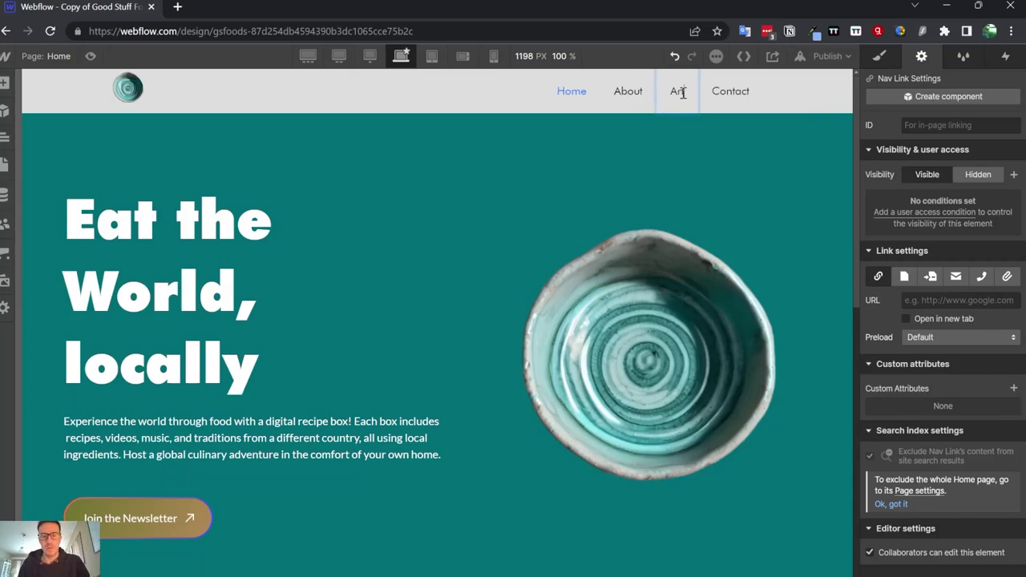
{"action": "type", "text": "ticles"}
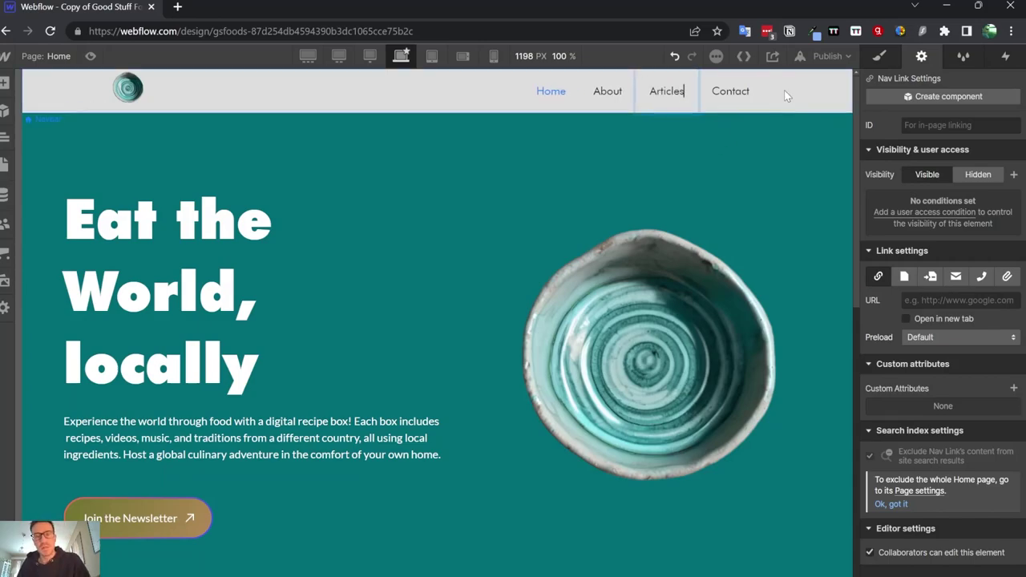
{"action": "left_click", "coordinate": [786, 97]}
Link the Articles nav link to the Articles page.
{"action": "left_click", "coordinate": [657, 98]}
{"action": "left_click", "coordinate": [686, 120]}
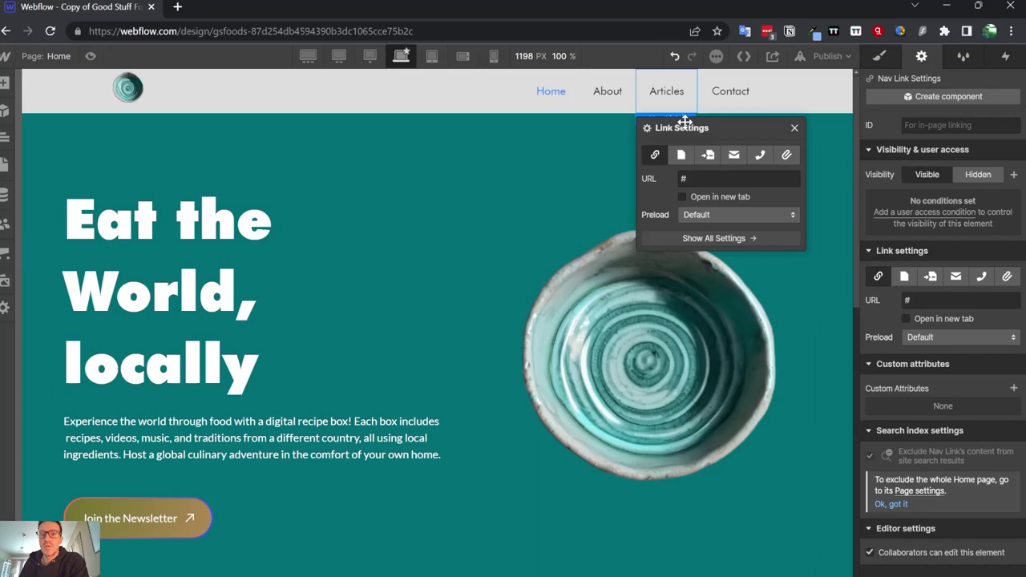
{"action": "left_click", "coordinate": [681, 155]}
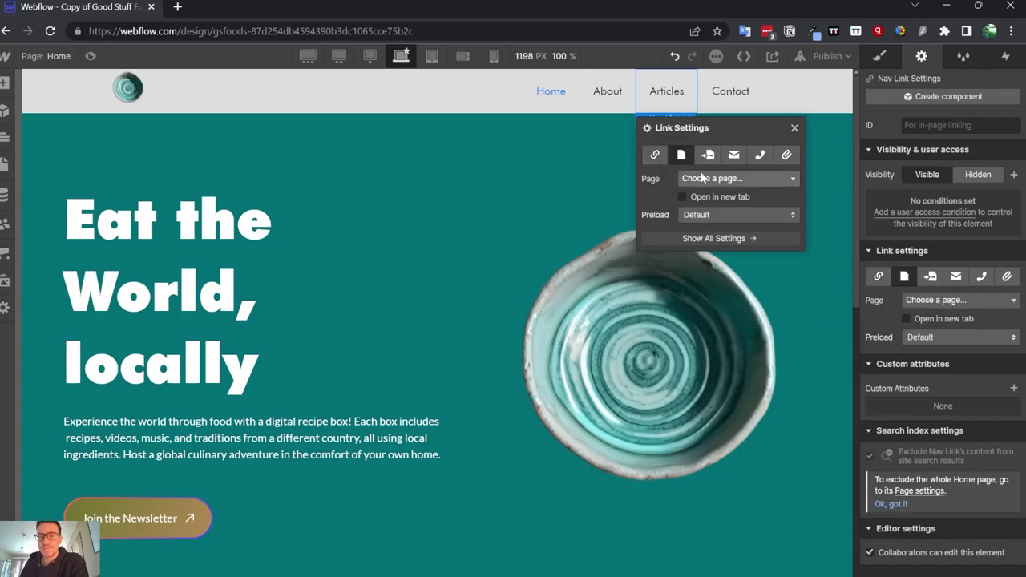
{"action": "left_click", "coordinate": [706, 178]}
{"action": "left_click", "coordinate": [721, 234]}
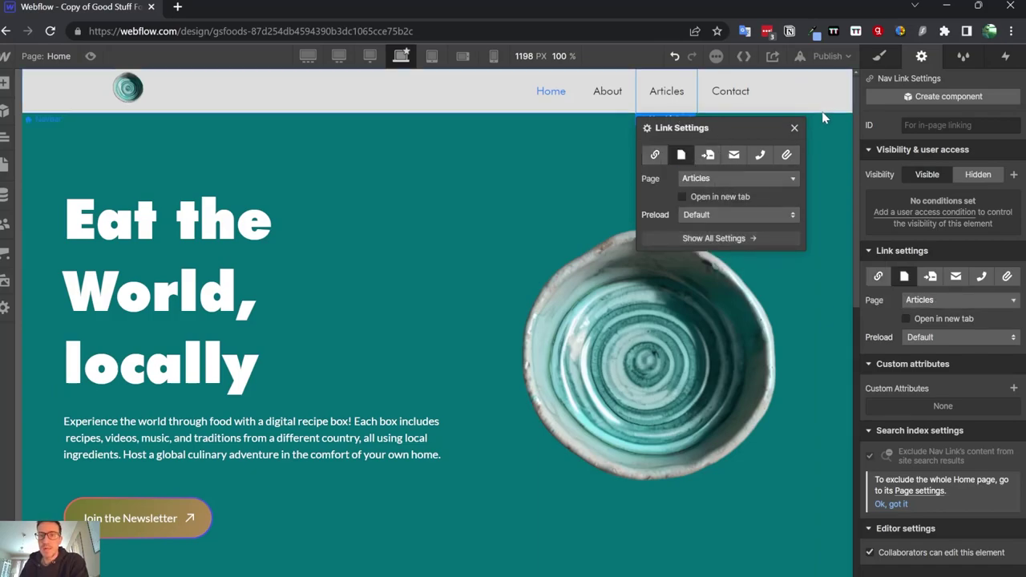
{"action": "left_click", "coordinate": [822, 118]}
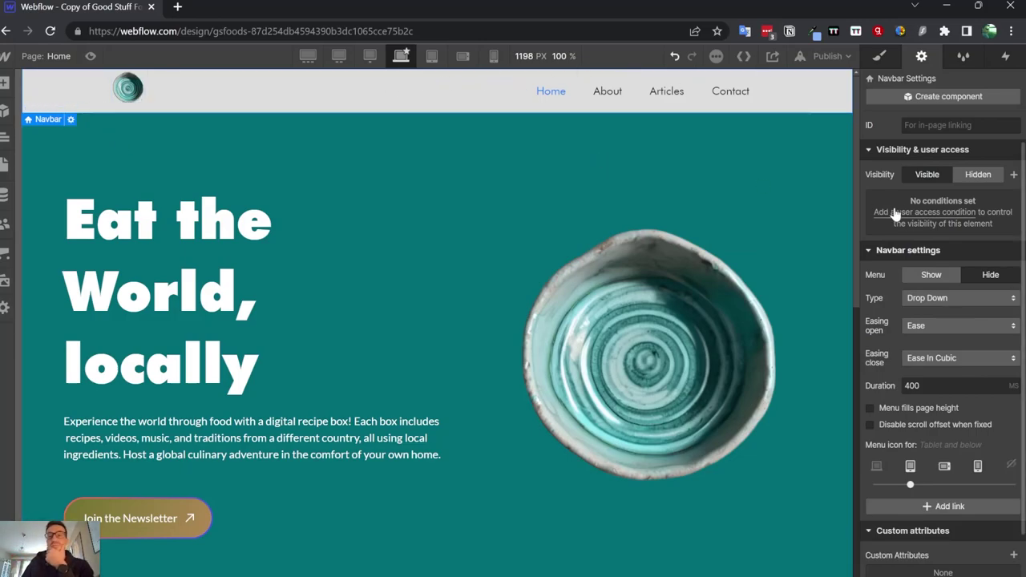
Set the navbar background colour to red #d21515.
{"action": "left_click", "coordinate": [879, 55]}
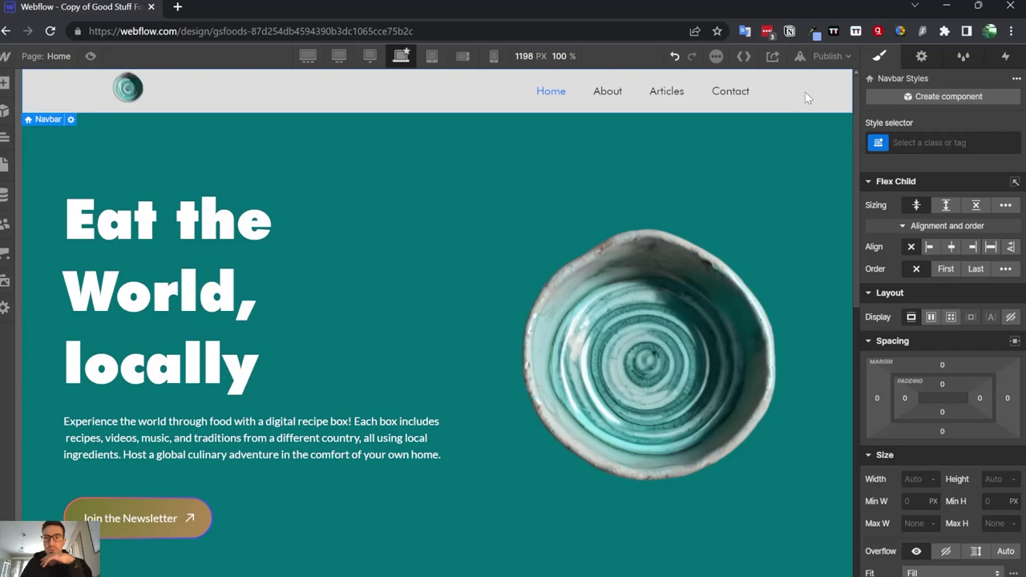
{"action": "left_click", "coordinate": [4, 137]}
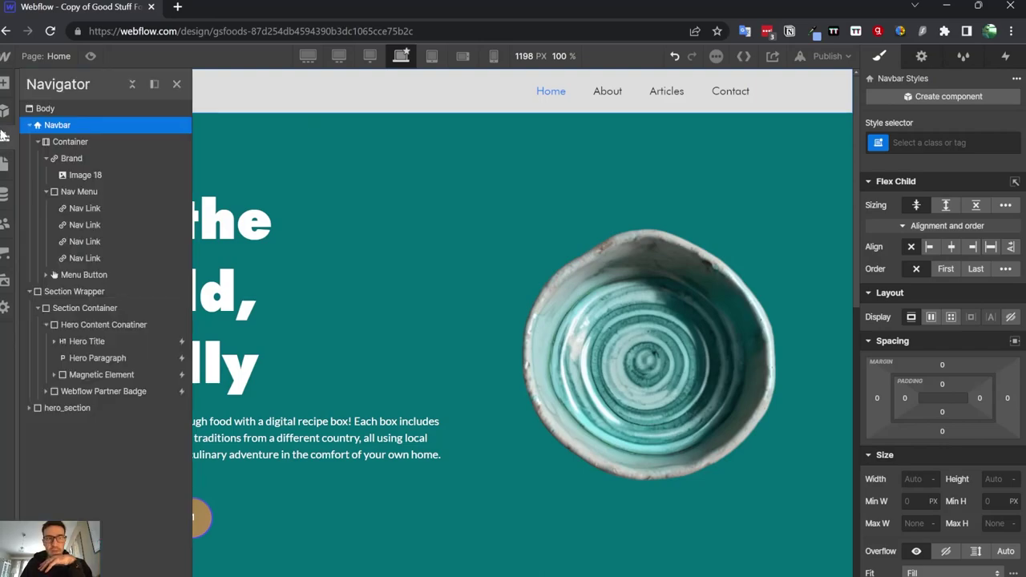
{"action": "left_click", "coordinate": [844, 83]}
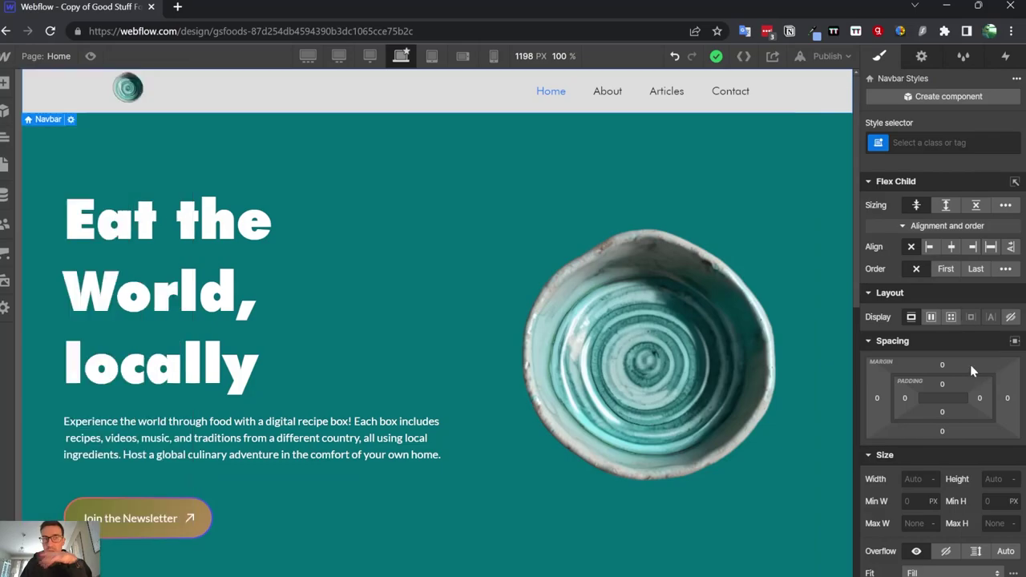
{"action": "scroll", "coordinate": [972, 370], "scroll_direction": "down", "scroll_amount": 10}
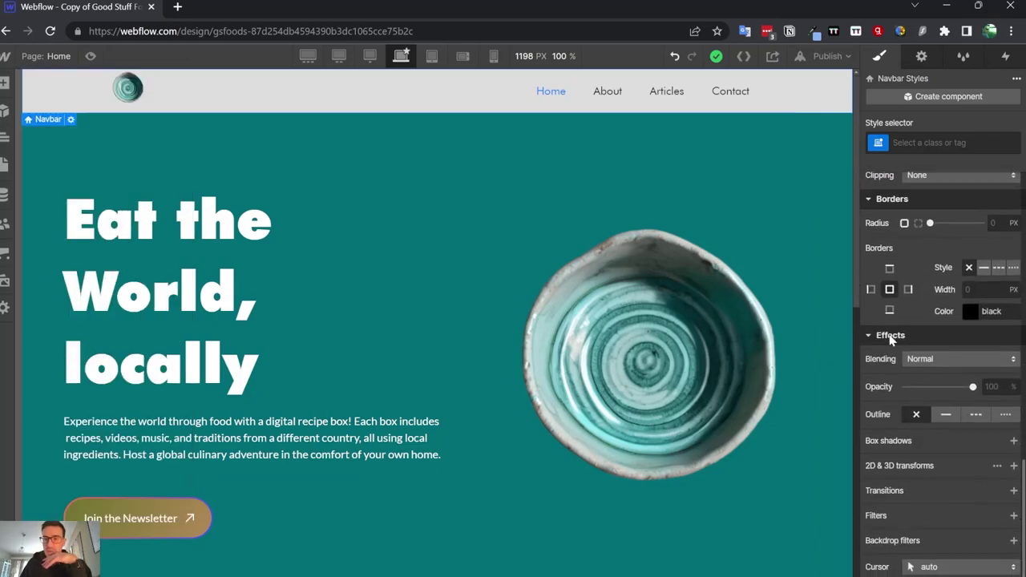
{"action": "scroll", "coordinate": [890, 339], "scroll_direction": "up", "scroll_amount": 4}
{"action": "left_click", "coordinate": [909, 358]}
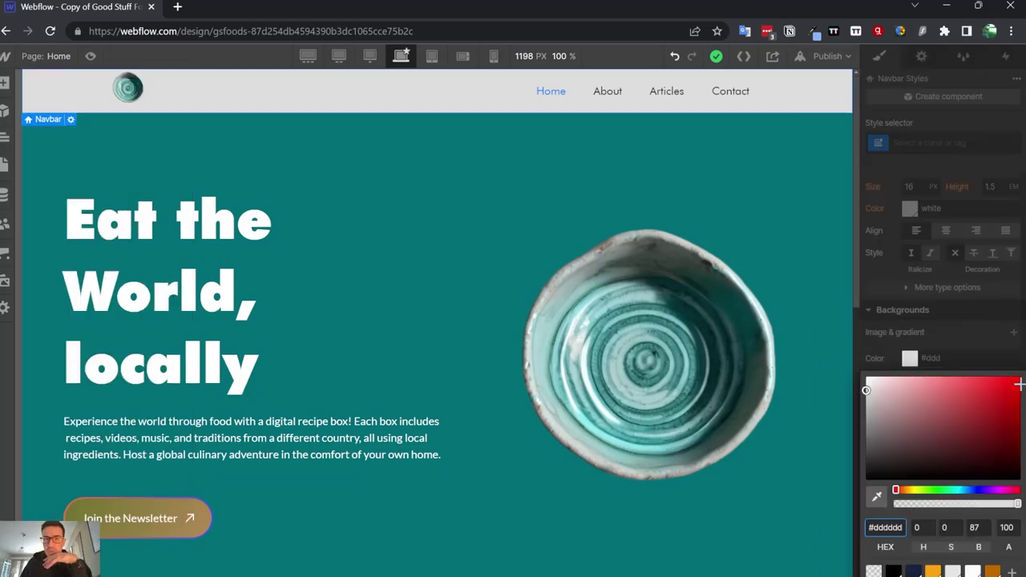
{"action": "left_click_drag", "start_coordinate": [1019, 386], "coordinate": [1006, 395]}
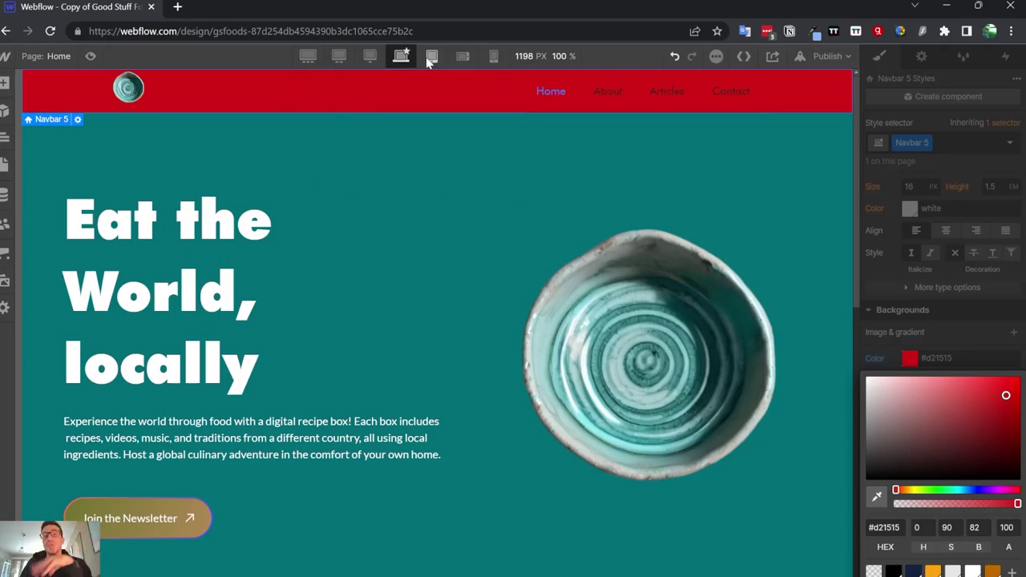
Preview the page at tablet, mobile landscape, mobile portrait and 1280px widths.
{"action": "left_click", "coordinate": [429, 57]}
{"action": "left_click", "coordinate": [463, 57]}
{"action": "left_click", "coordinate": [489, 57]}
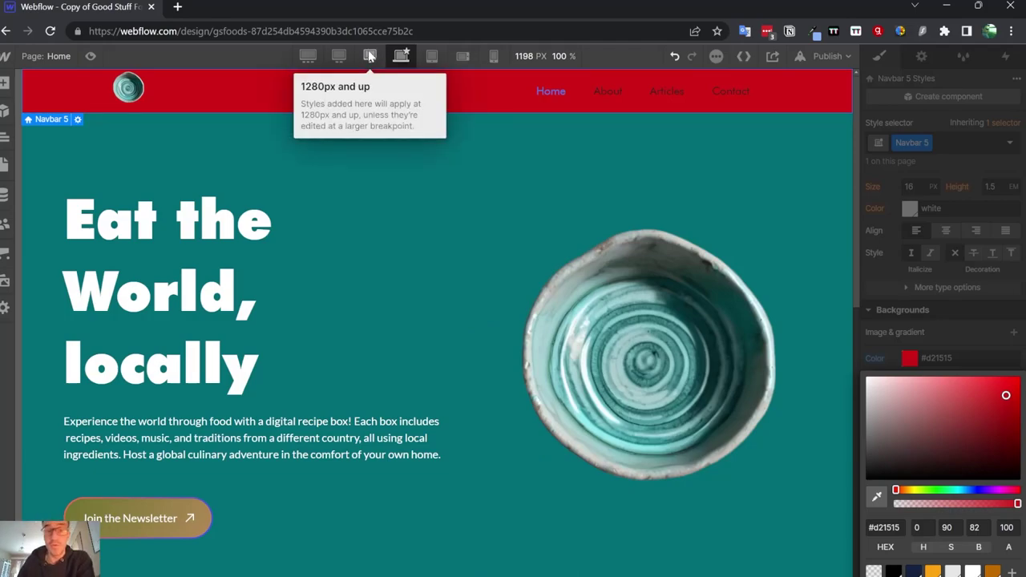
{"action": "left_click", "coordinate": [369, 55]}
On the tablet breakpoint, set the navbar background to dark green #247e56.
{"action": "left_click", "coordinate": [308, 56]}
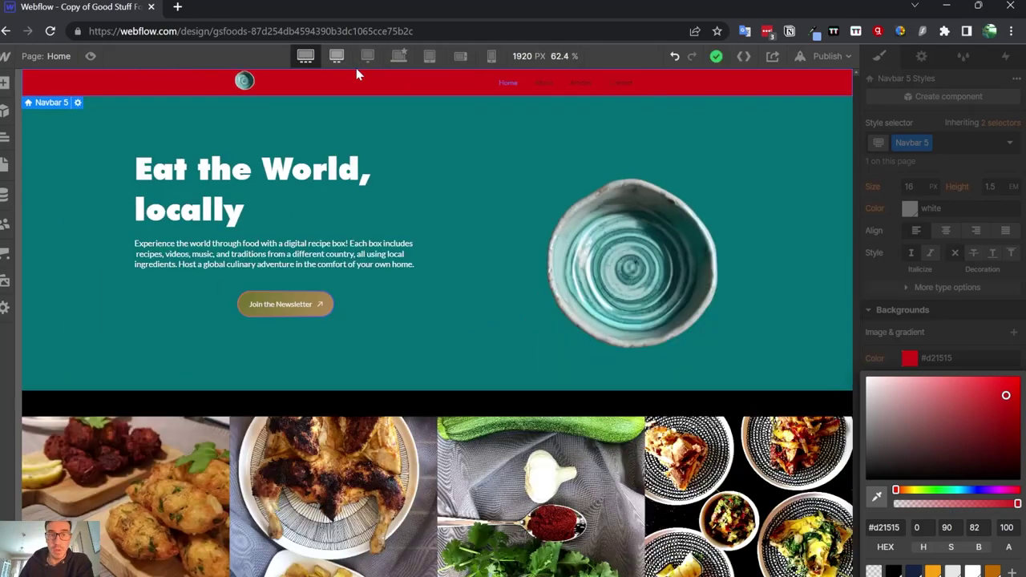
{"action": "left_click", "coordinate": [398, 58]}
{"action": "left_click", "coordinate": [429, 56]}
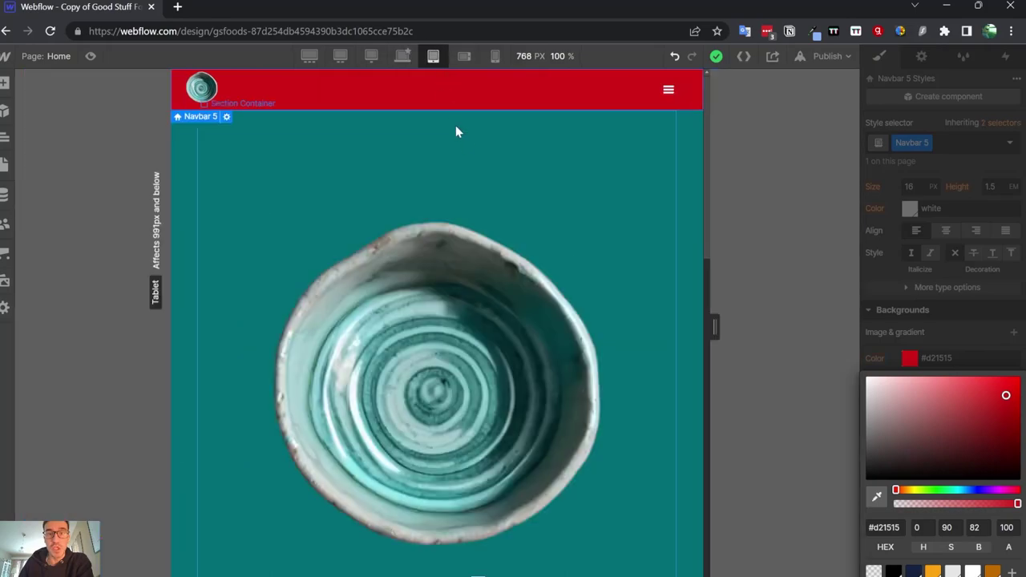
{"action": "left_click", "coordinate": [455, 133]}
{"action": "left_click", "coordinate": [178, 97]}
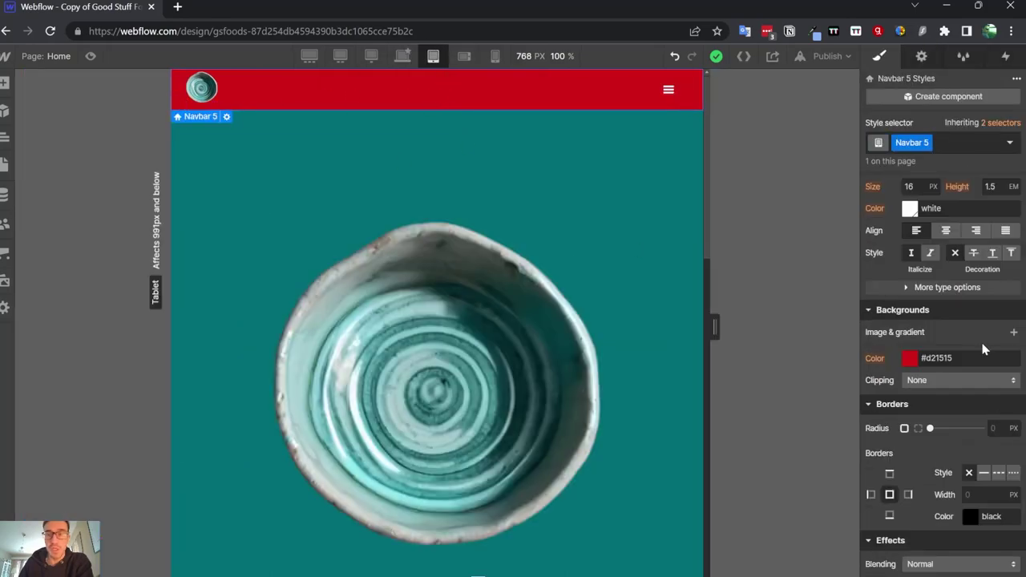
{"action": "left_click", "coordinate": [910, 358]}
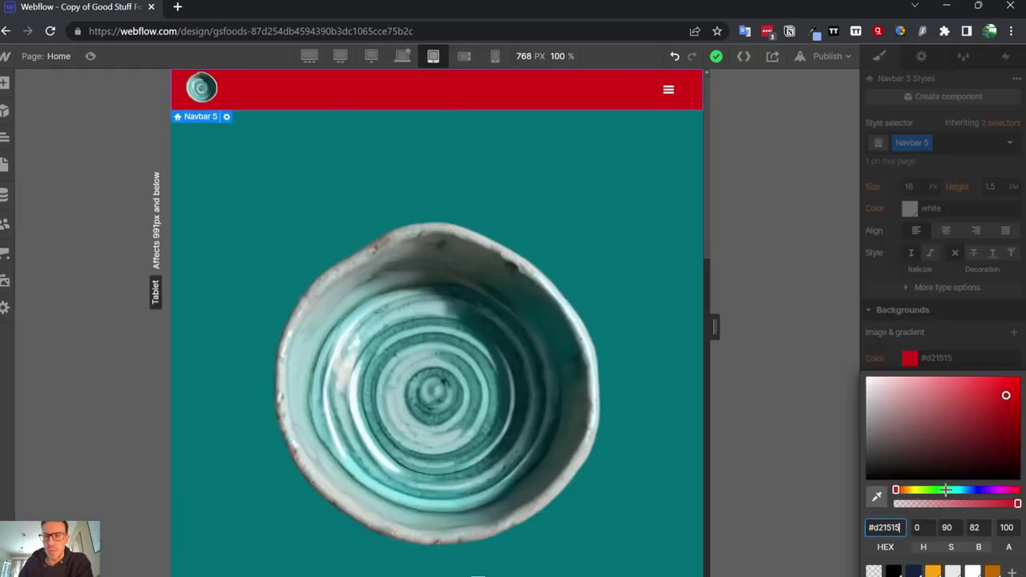
{"action": "type", "text": "#247e56"}
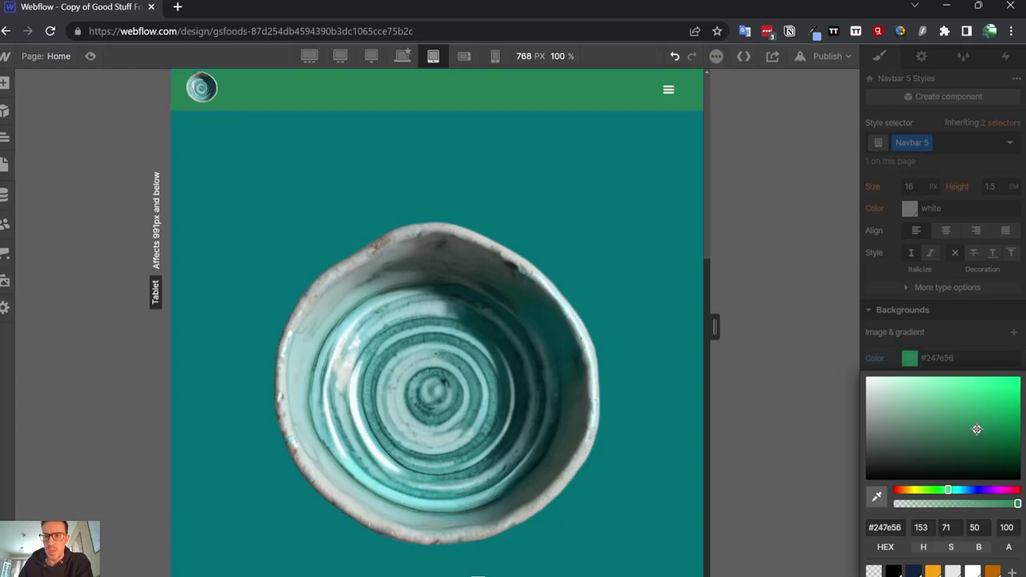
Compare the navbar colour across desktop, tablet, mobile landscape and mobile portrait views.
{"action": "left_click", "coordinate": [403, 55]}
{"action": "left_click", "coordinate": [433, 57]}
{"action": "left_click", "coordinate": [464, 56]}
{"action": "left_click", "coordinate": [494, 55]}
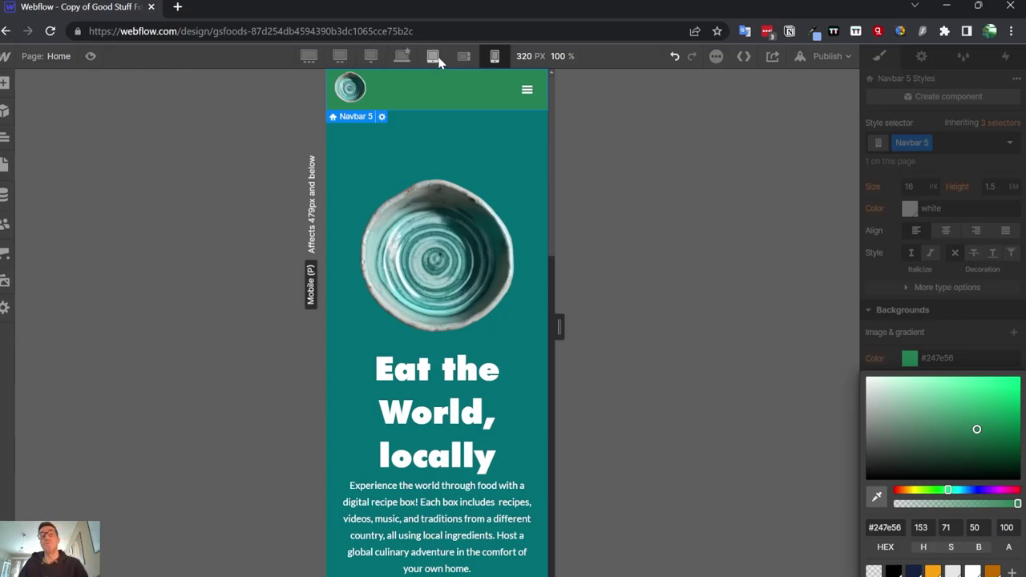
{"action": "left_click", "coordinate": [433, 57]}
{"action": "left_click", "coordinate": [465, 58]}
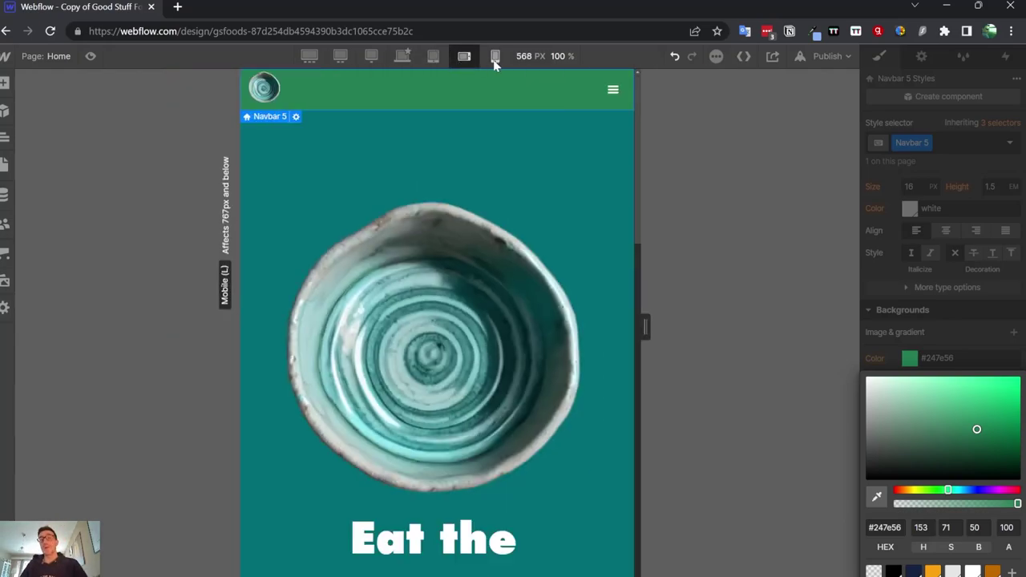
{"action": "left_click", "coordinate": [495, 56]}
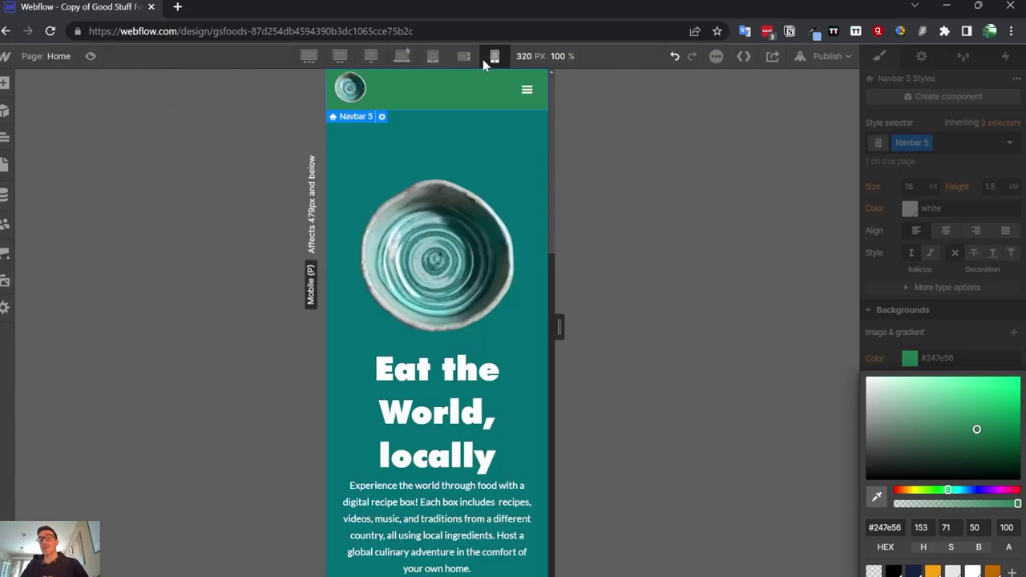
{"action": "left_click", "coordinate": [434, 56]}
Return to desktop width, view the About and Articles pages, then reopen Home.
{"action": "left_click", "coordinate": [402, 56]}
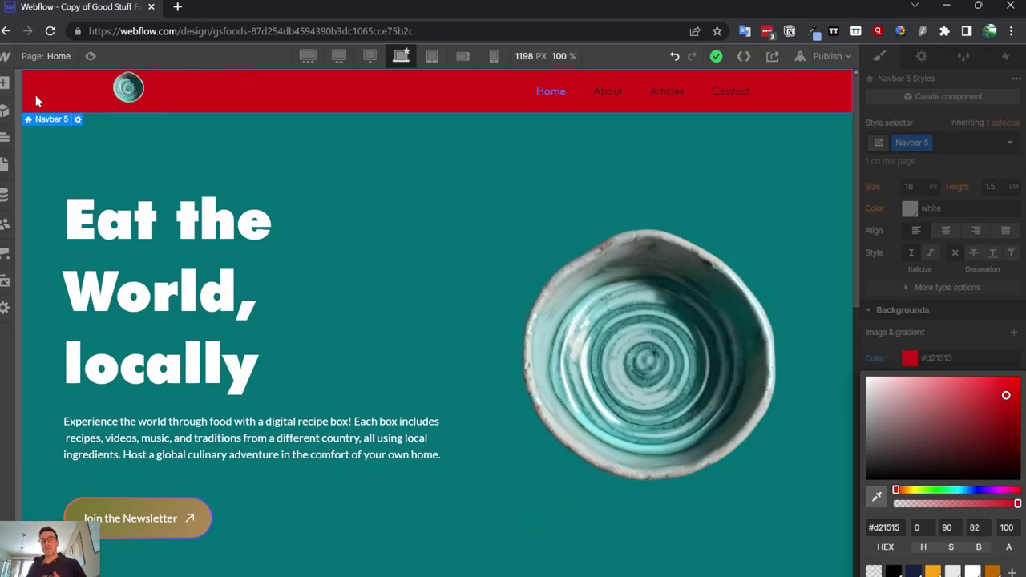
{"action": "left_click", "coordinate": [5, 165]}
{"action": "left_click", "coordinate": [63, 226]}
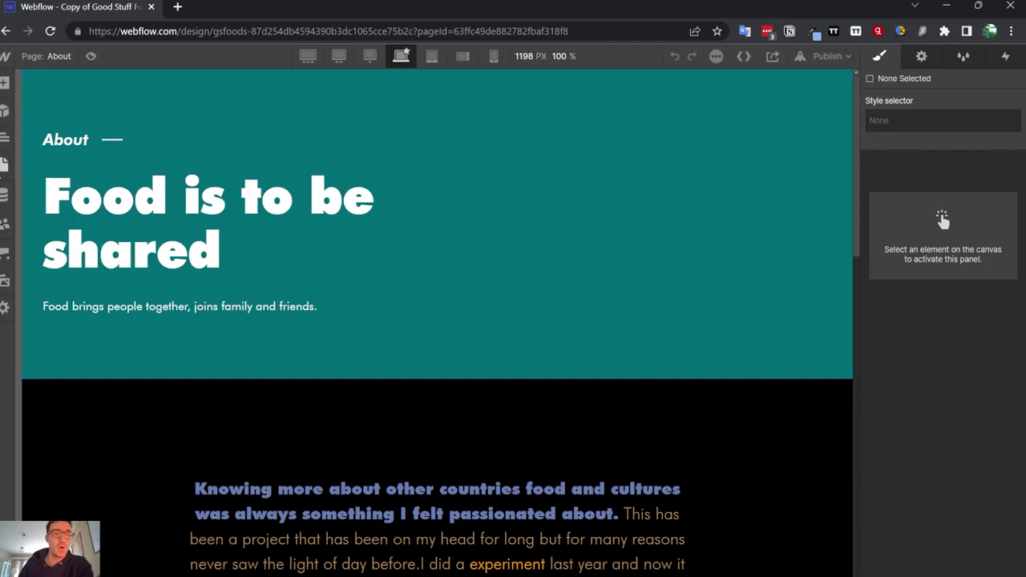
{"action": "left_click", "coordinate": [5, 164]}
{"action": "left_click", "coordinate": [55, 203]}
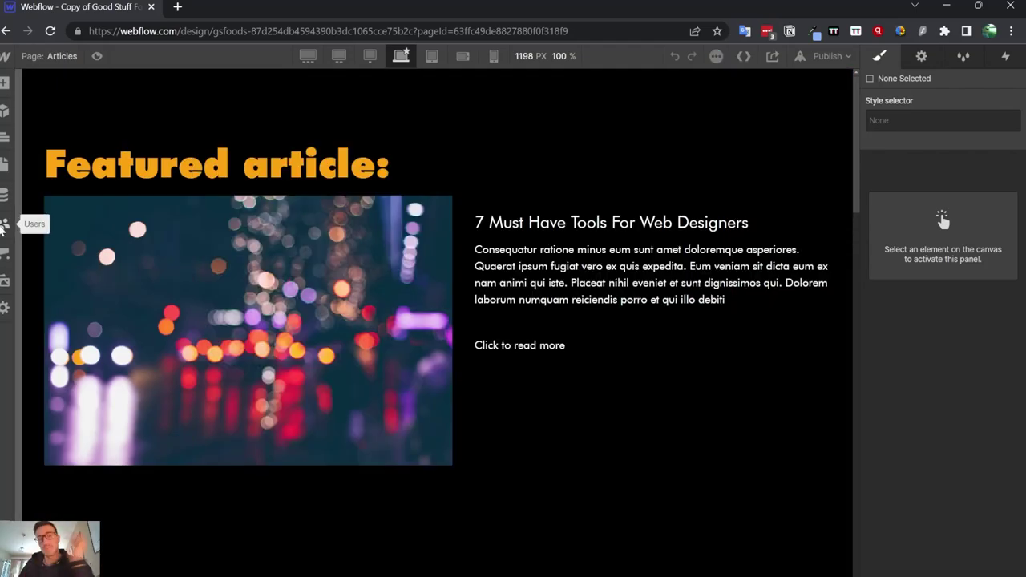
{"action": "left_click", "coordinate": [5, 164]}
{"action": "left_click", "coordinate": [53, 226]}
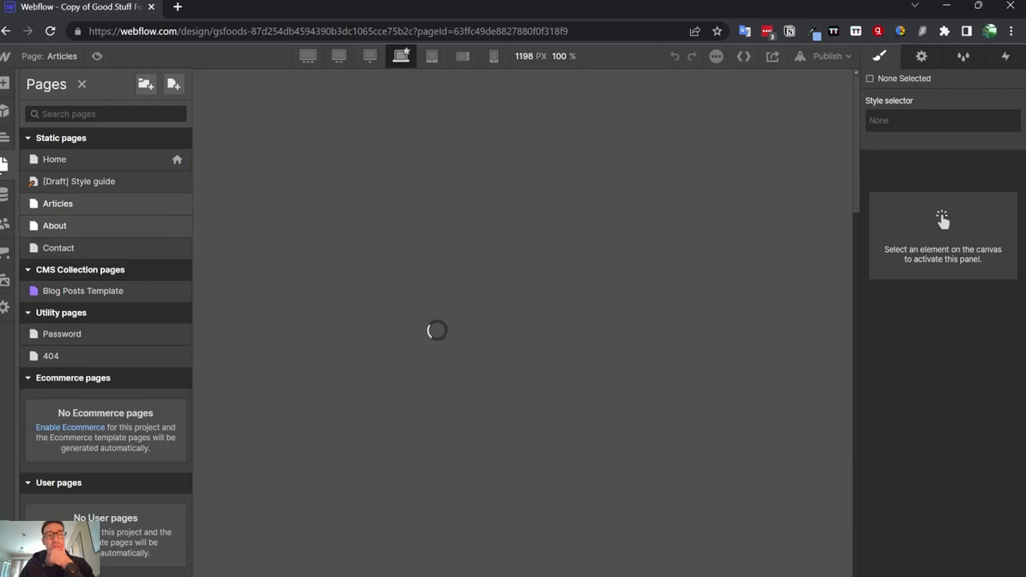
{"action": "left_click", "coordinate": [5, 164]}
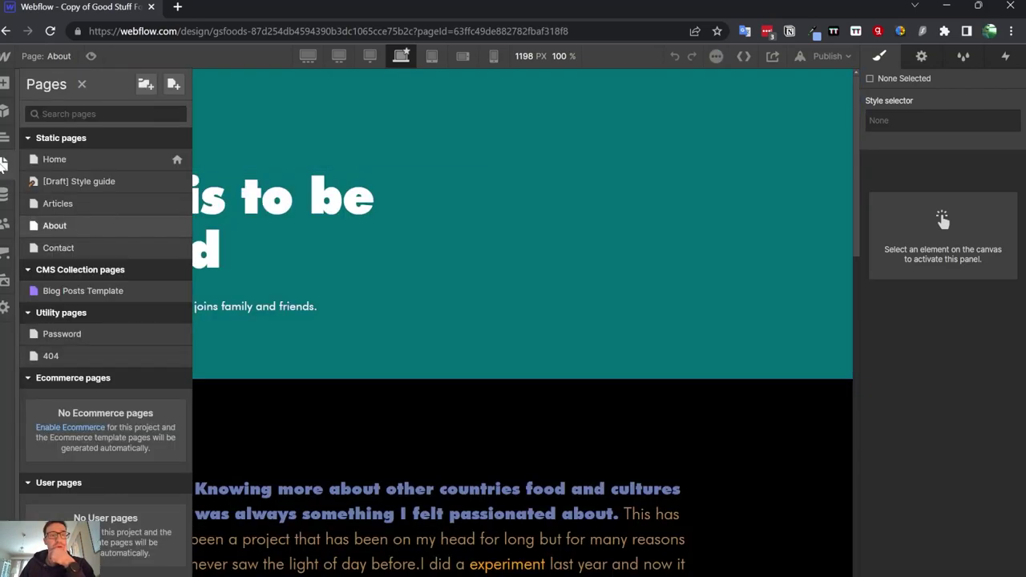
{"action": "left_click", "coordinate": [93, 158]}
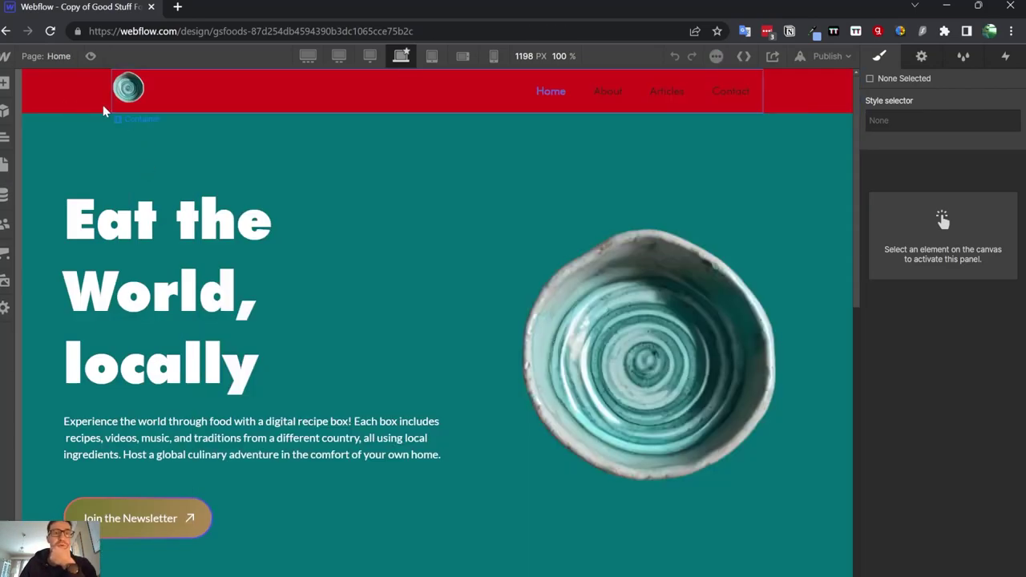
Convert the Home page's navbar into a component named 'Navbar'.
{"action": "left_click", "coordinate": [33, 98]}
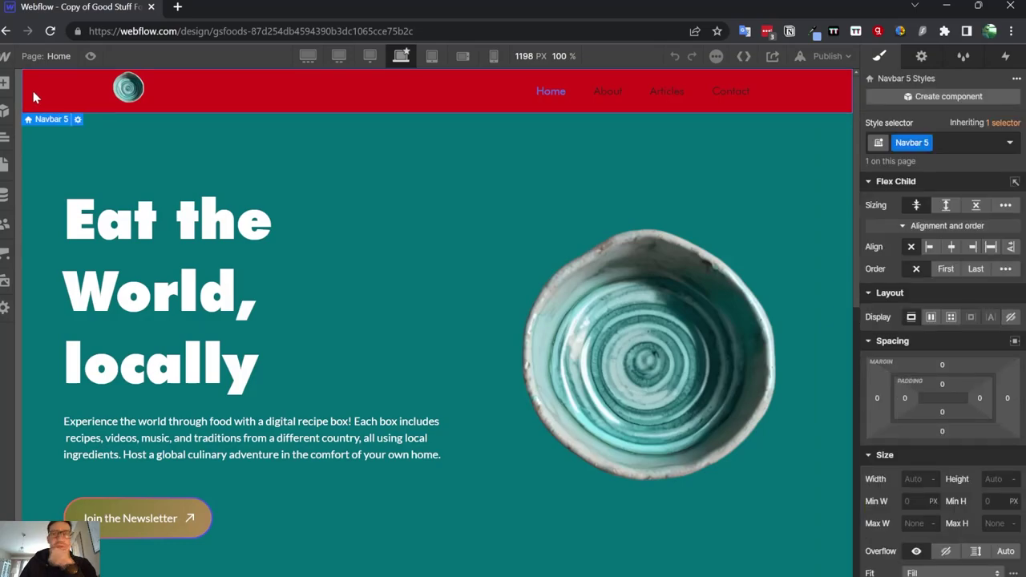
{"action": "left_click", "coordinate": [946, 97]}
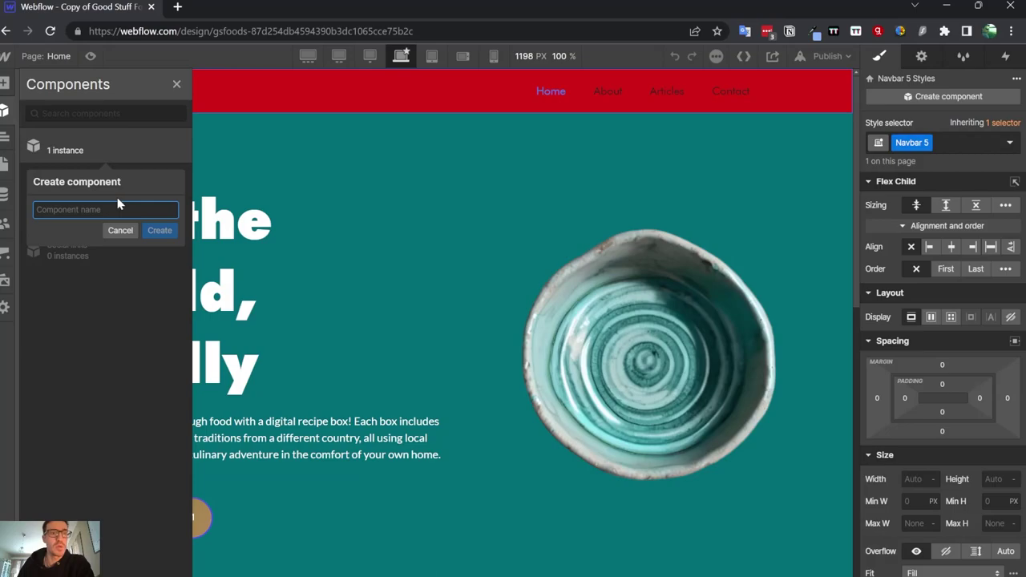
{"action": "type", "text": "Navbar"}
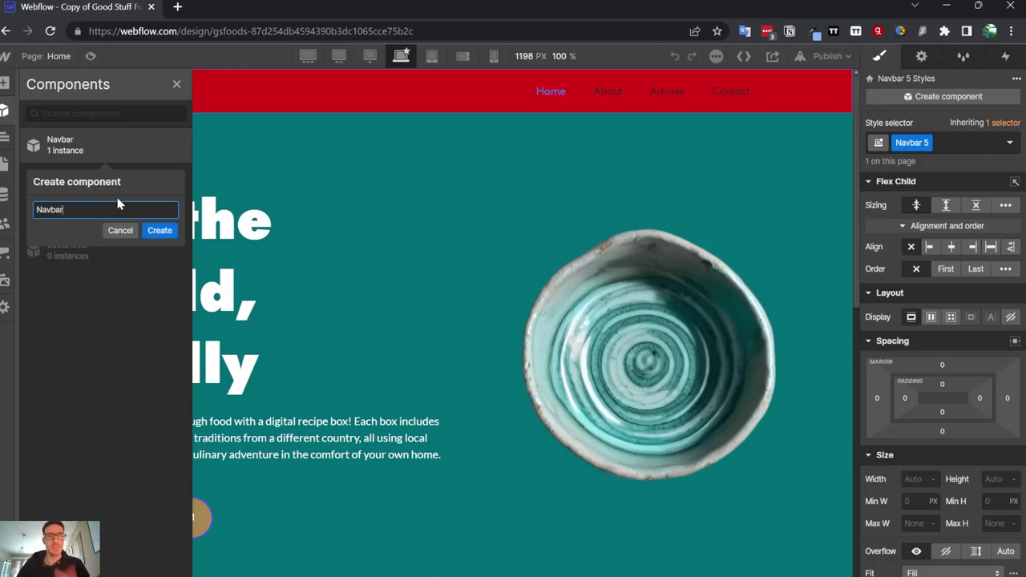
{"action": "left_click", "coordinate": [160, 231]}
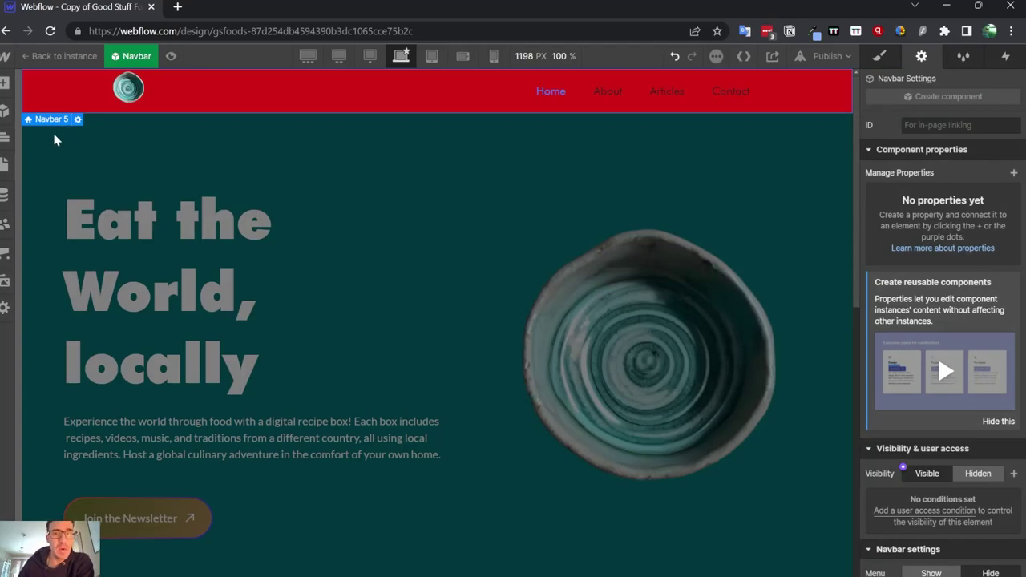
{"action": "left_click", "coordinate": [6, 164]}
Insert the Navbar component onto the About page.
{"action": "left_click", "coordinate": [74, 227]}
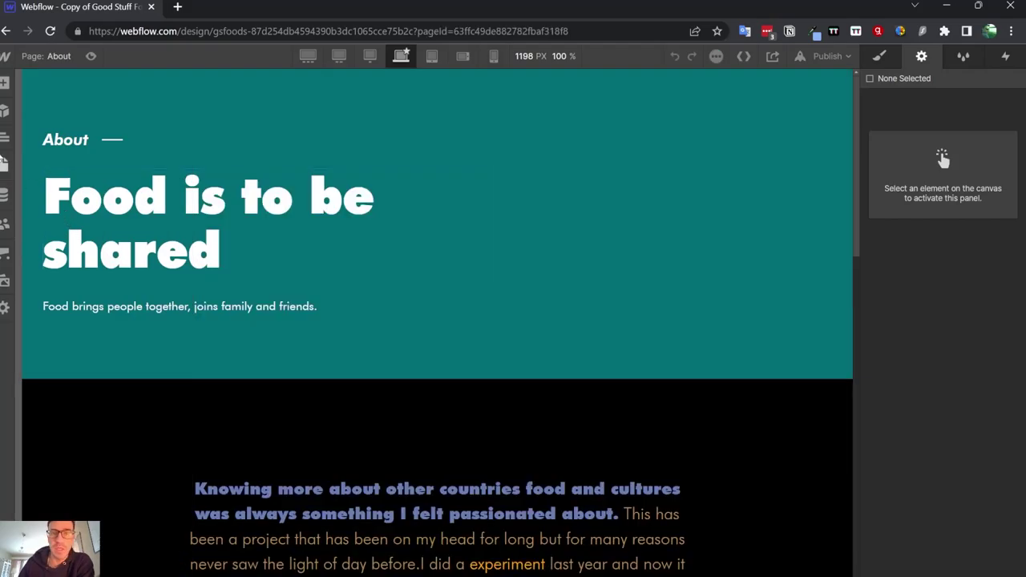
{"action": "left_click", "coordinate": [4, 113]}
{"action": "left_click", "coordinate": [63, 168]}
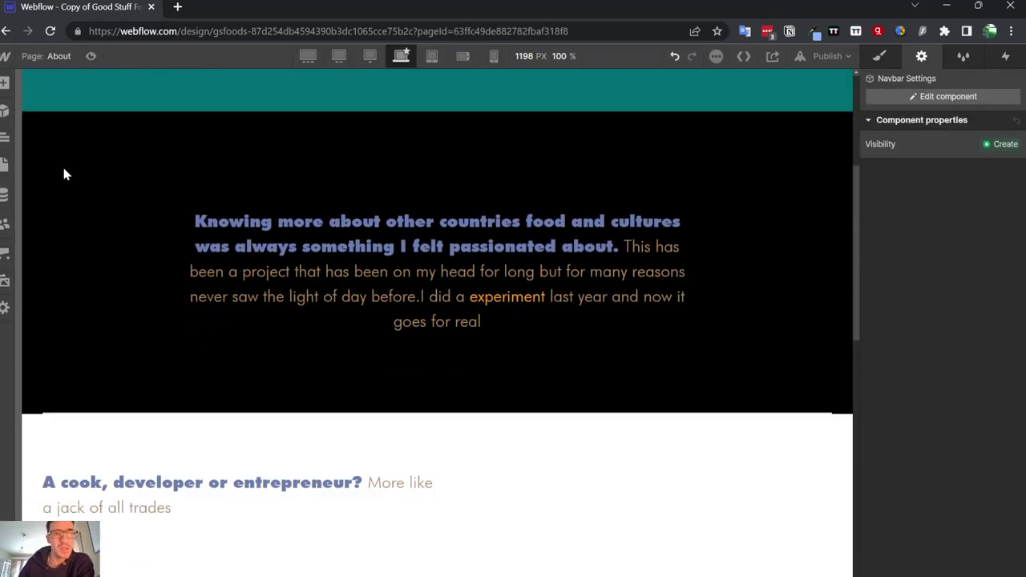
{"action": "left_click_drag", "start_coordinate": [318, 552], "coordinate": [319, 407]}
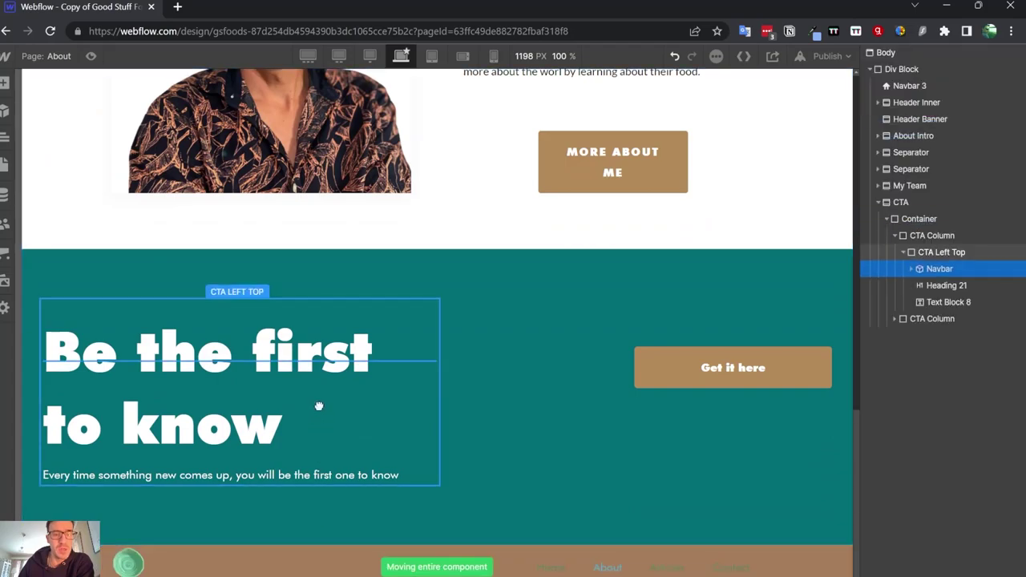
{"action": "left_click_drag", "start_coordinate": [313, 346], "coordinate": [437, 89]}
{"action": "left_click_drag", "start_coordinate": [253, 569], "coordinate": [253, 571]}
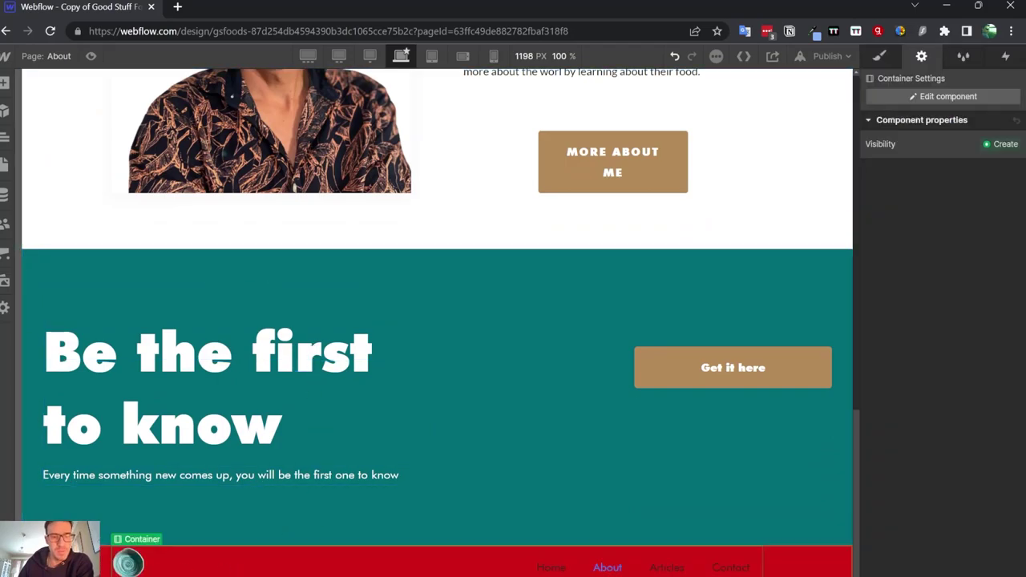
Move the Navbar to be the first element inside Body.
{"action": "left_click", "coordinate": [5, 138]}
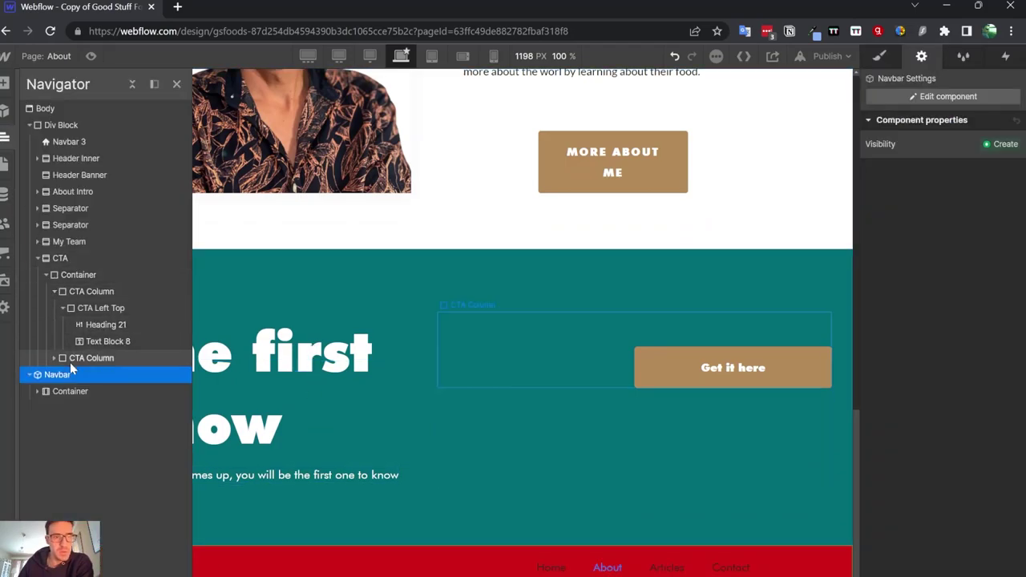
{"action": "left_click_drag", "start_coordinate": [48, 435], "coordinate": [72, 121]}
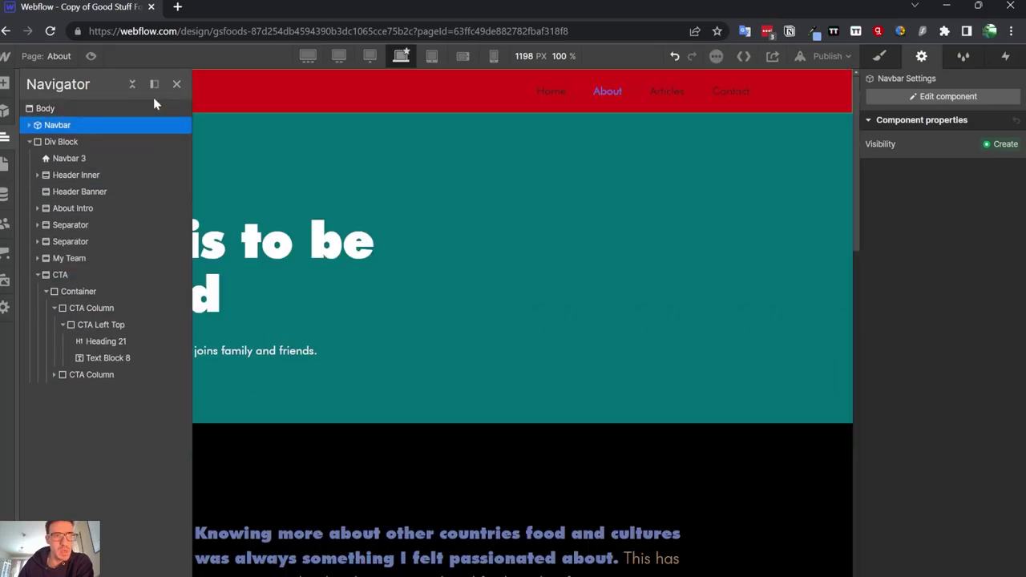
{"action": "left_click", "coordinate": [135, 107]}
{"action": "left_click", "coordinate": [39, 93]}
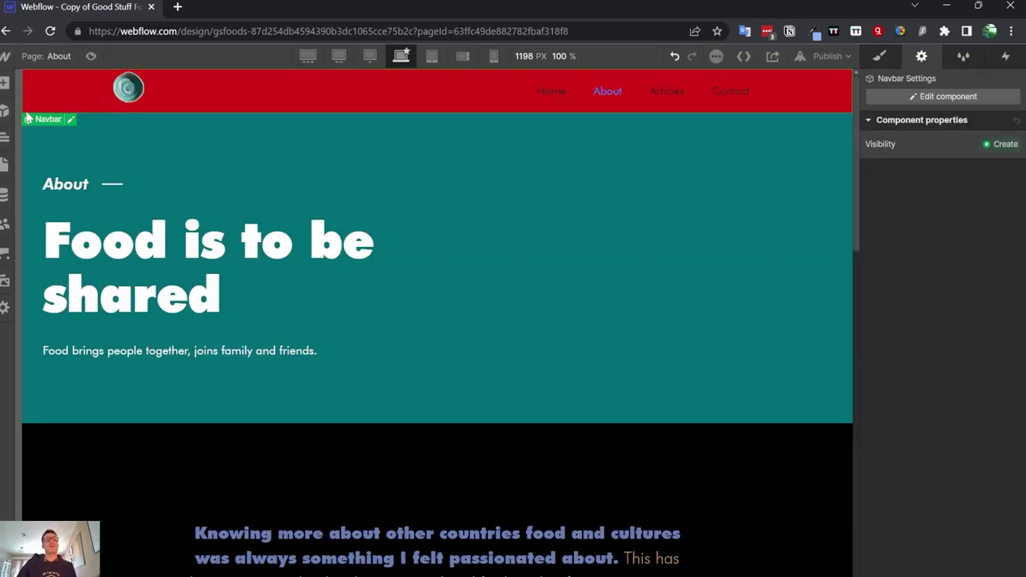
Switch between Home and About, then enter Navbar component editing via the About link.
{"action": "left_click", "coordinate": [4, 165]}
{"action": "left_click", "coordinate": [50, 159]}
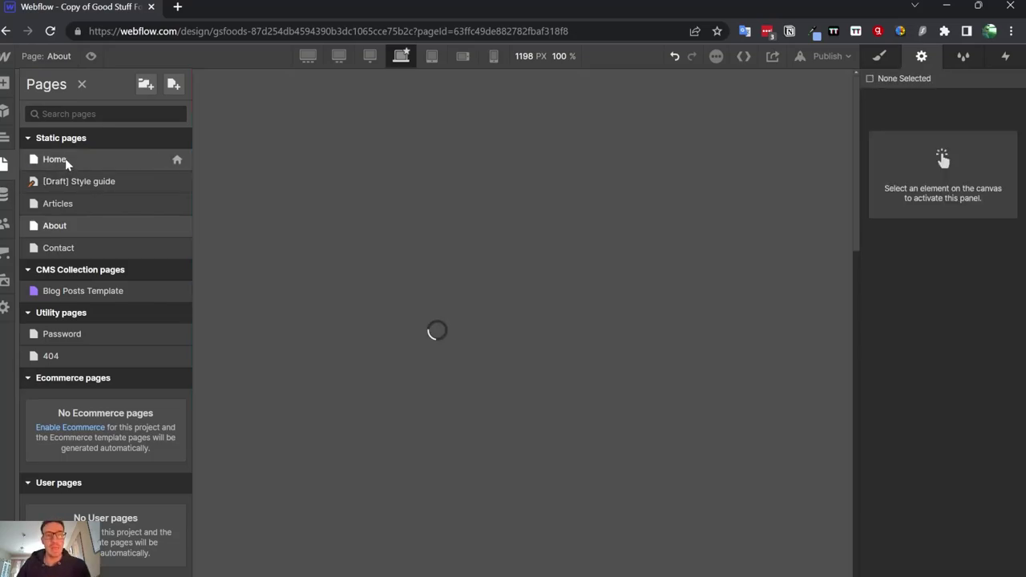
{"action": "left_click", "coordinate": [4, 165]}
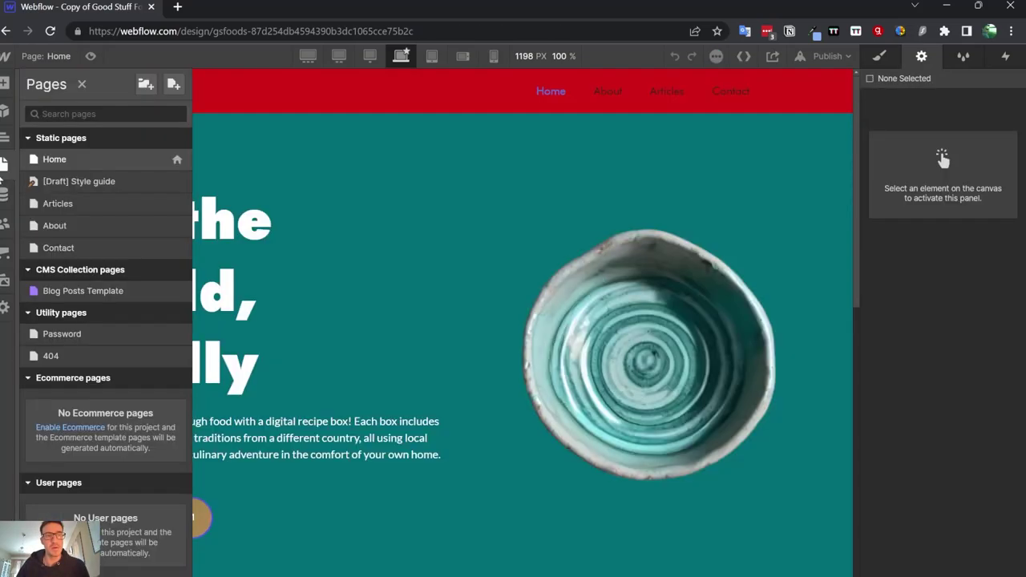
{"action": "left_click", "coordinate": [36, 225]}
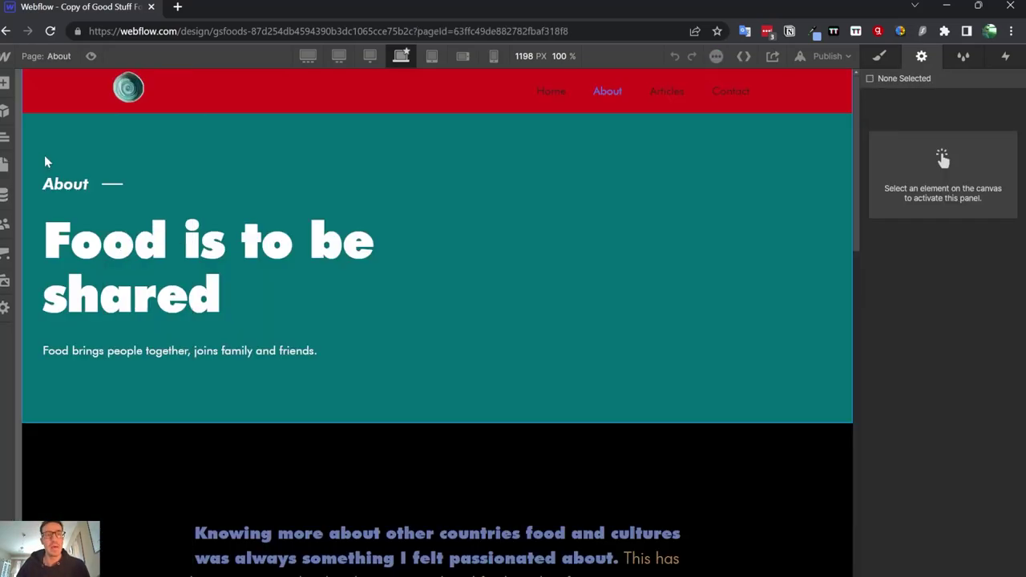
{"action": "left_click", "coordinate": [623, 106]}
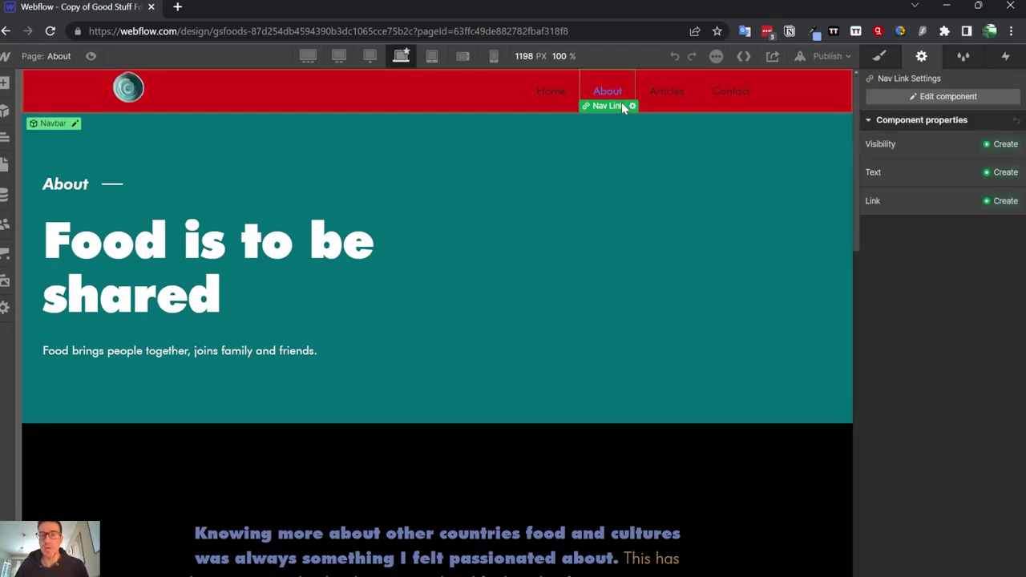
{"action": "left_click", "coordinate": [931, 97]}
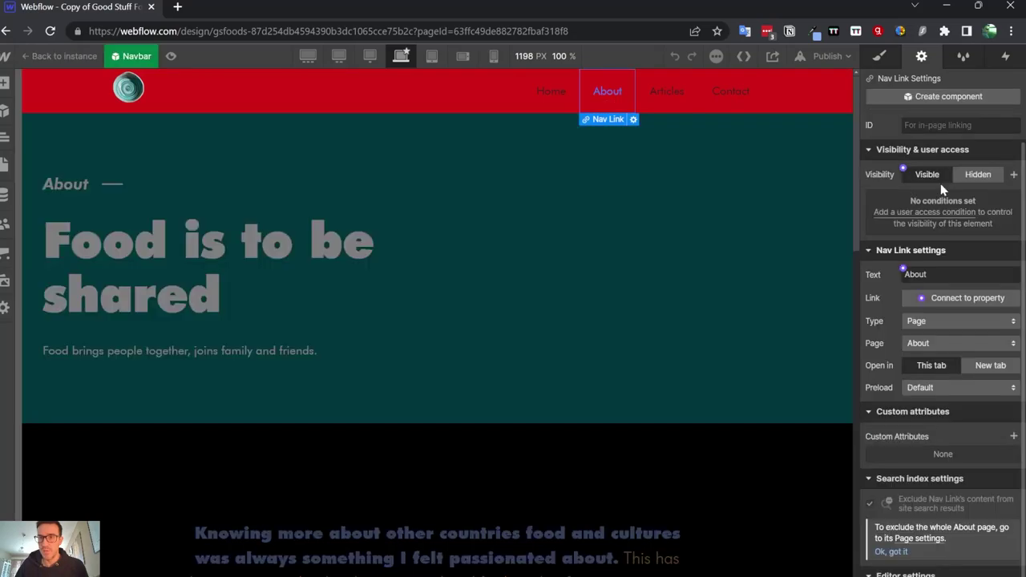
{"action": "left_click", "coordinate": [946, 275]}
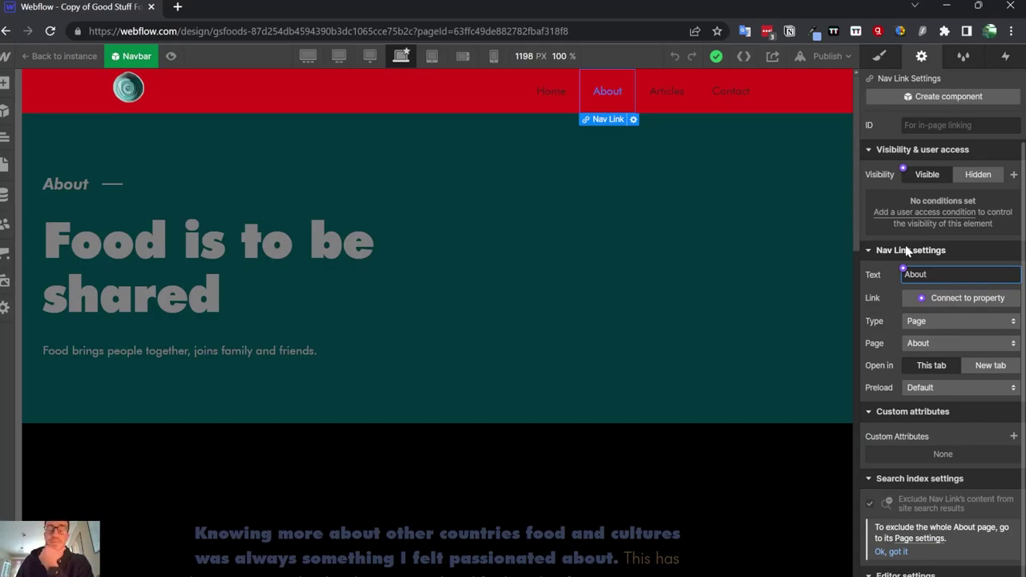
Change the first nav link's text from Home to One and exit component editing.
{"action": "left_click", "coordinate": [563, 91]}
{"action": "double_click", "coordinate": [568, 92]}
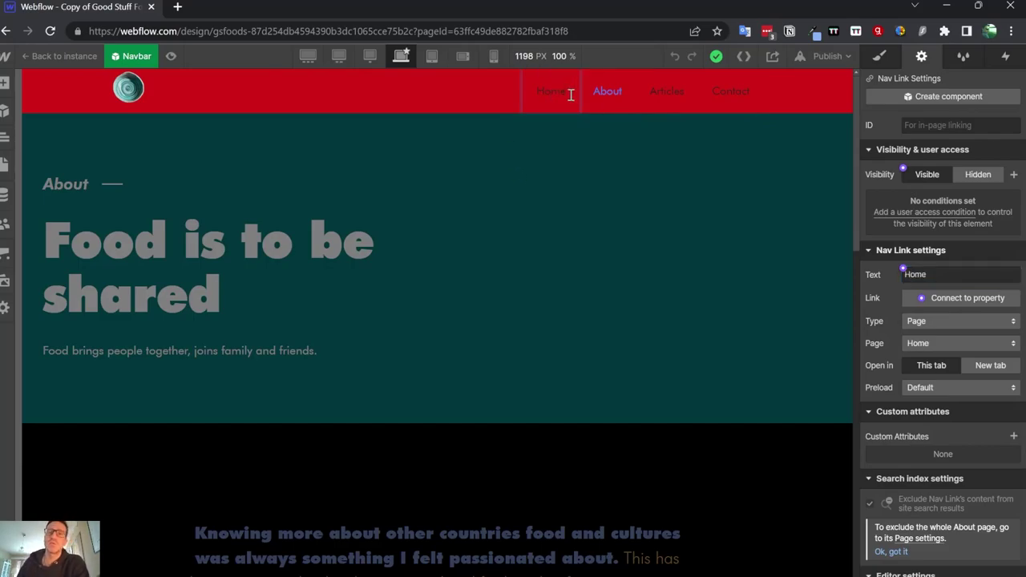
{"action": "key", "text": "BackSpace"}
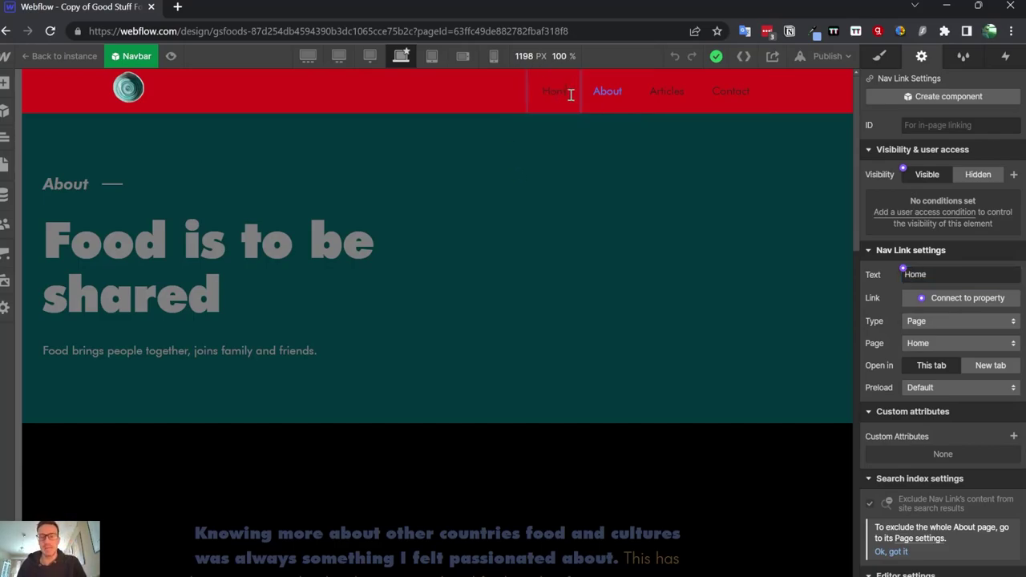
{"action": "key", "text": "BackSpace"}
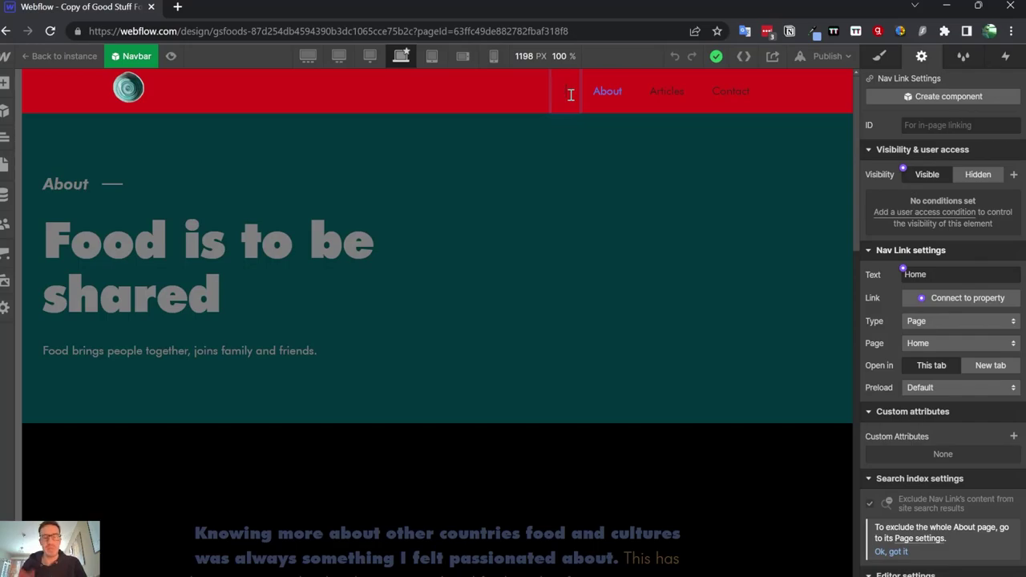
{"action": "type", "text": "One"}
{"action": "key", "text": "Escape"}
{"action": "key", "text": "Escape"}
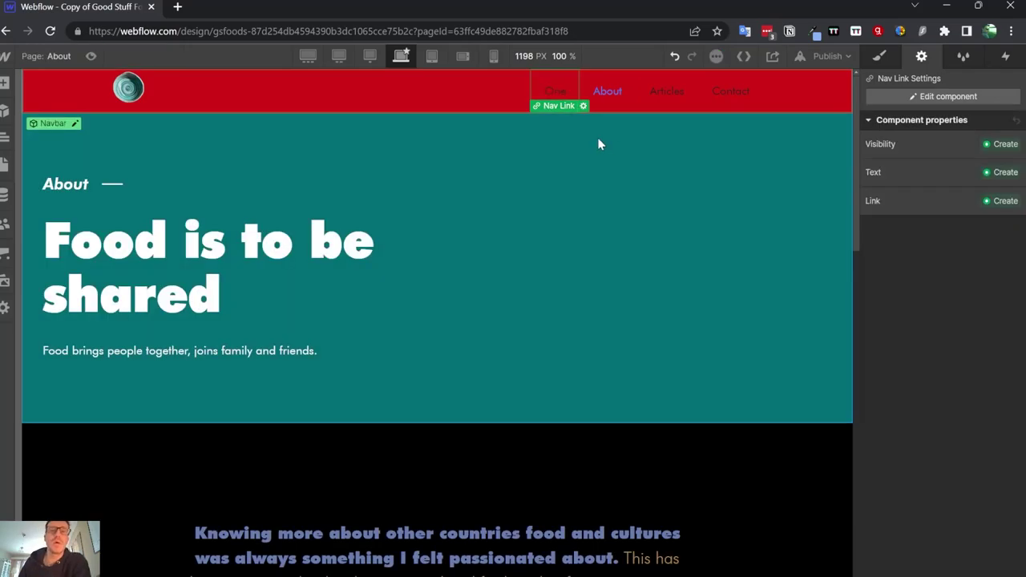
{"action": "left_click", "coordinate": [4, 164]}
On the Home page, enter Navbar component editing from the One link.
{"action": "left_click", "coordinate": [48, 158]}
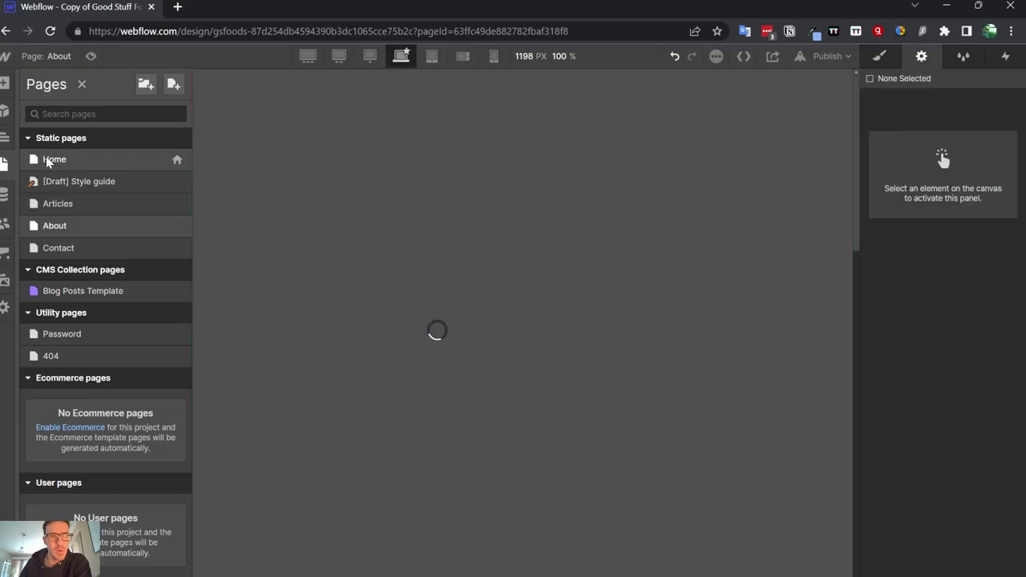
{"action": "left_click", "coordinate": [569, 92]}
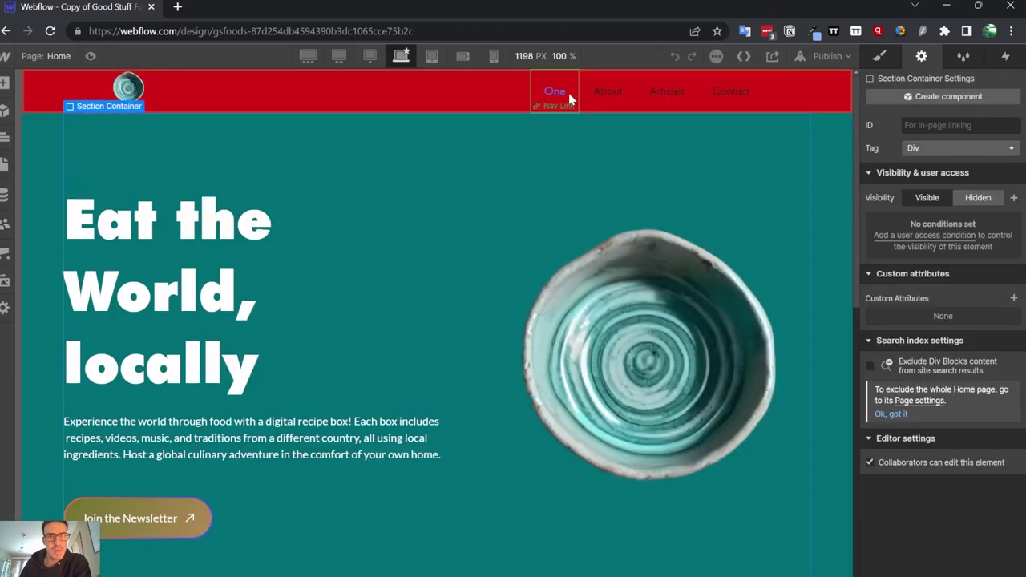
{"action": "left_click", "coordinate": [569, 92]}
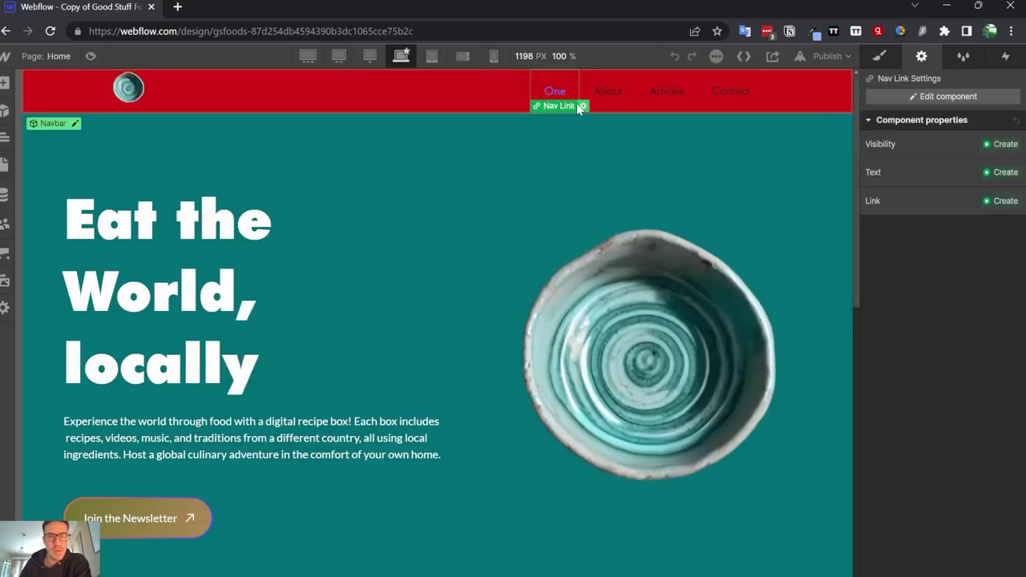
{"action": "left_click", "coordinate": [962, 96]}
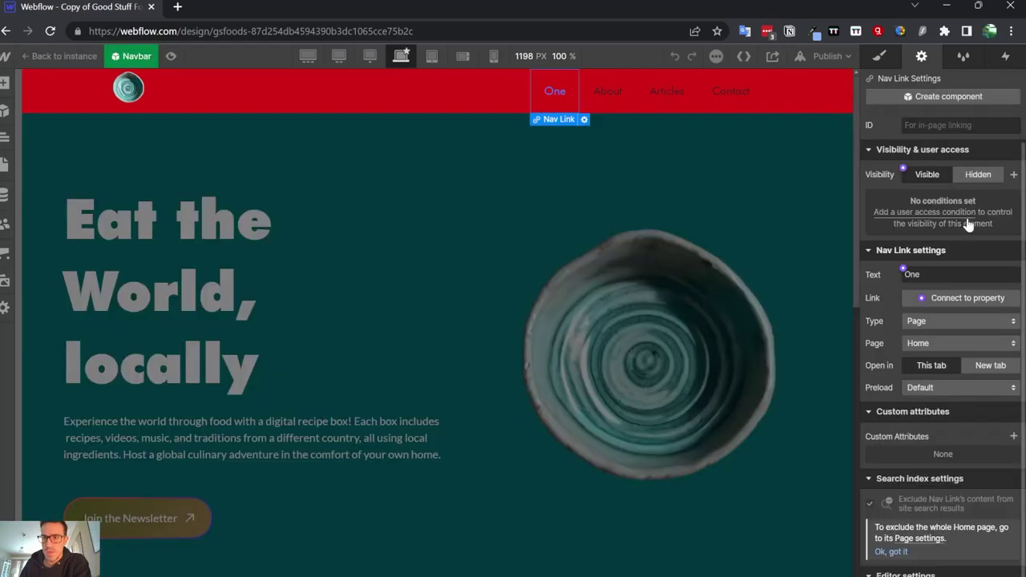
{"action": "left_click", "coordinate": [583, 119]}
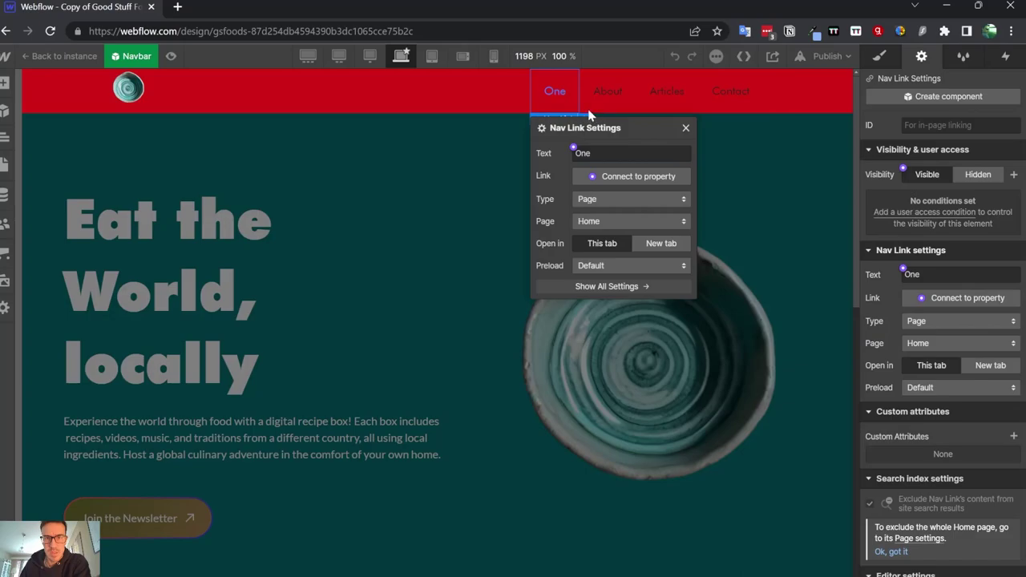
Rename the About nav link to Abouts and confirm it shows on the About page.
{"action": "left_click", "coordinate": [614, 100]}
{"action": "left_click", "coordinate": [632, 120]}
{"action": "left_click", "coordinate": [650, 154]}
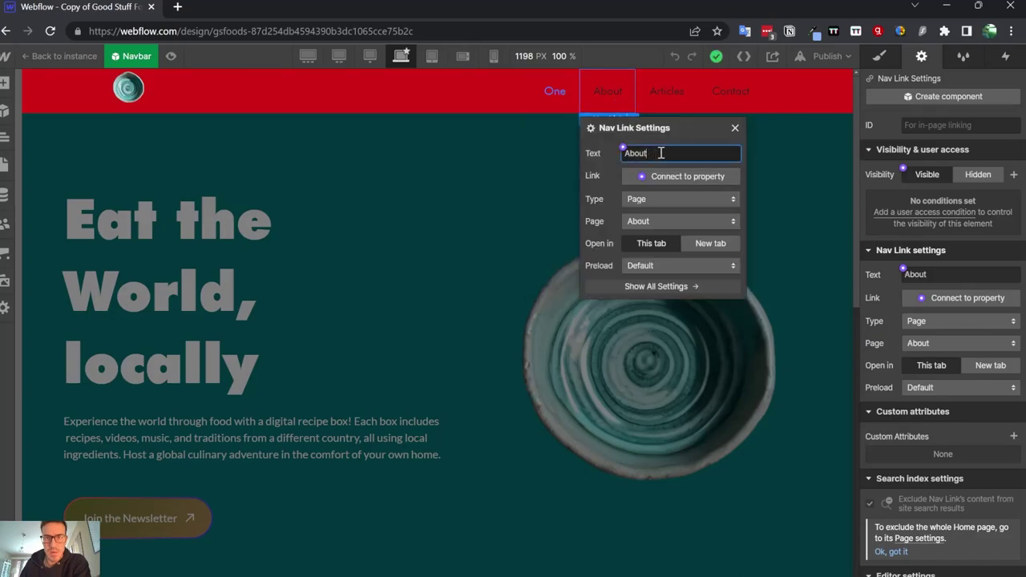
{"action": "key", "text": "ctrl+a"}
{"action": "type", "text": "Abouts"}
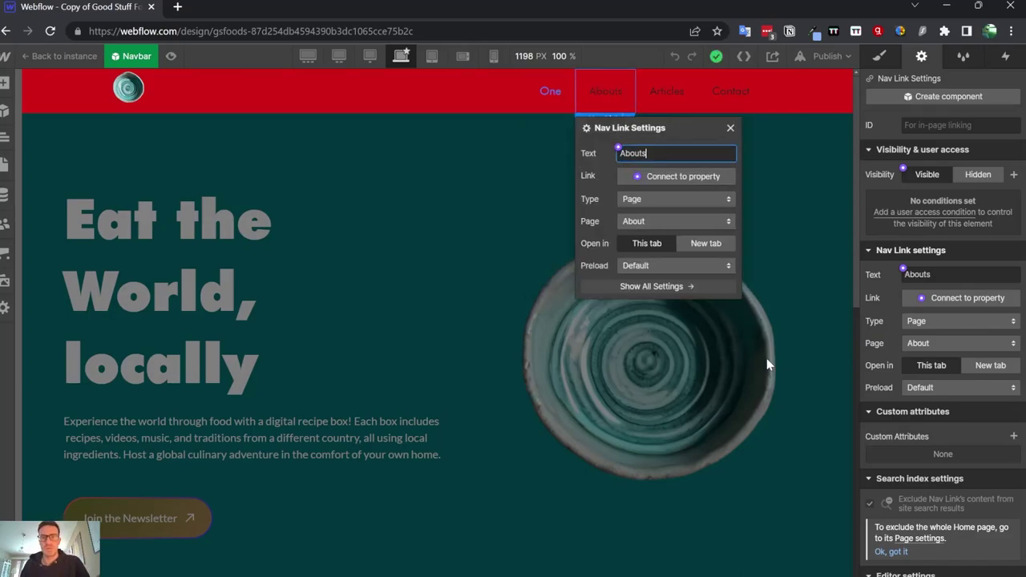
{"action": "left_click", "coordinate": [488, 172]}
{"action": "left_click", "coordinate": [3, 165]}
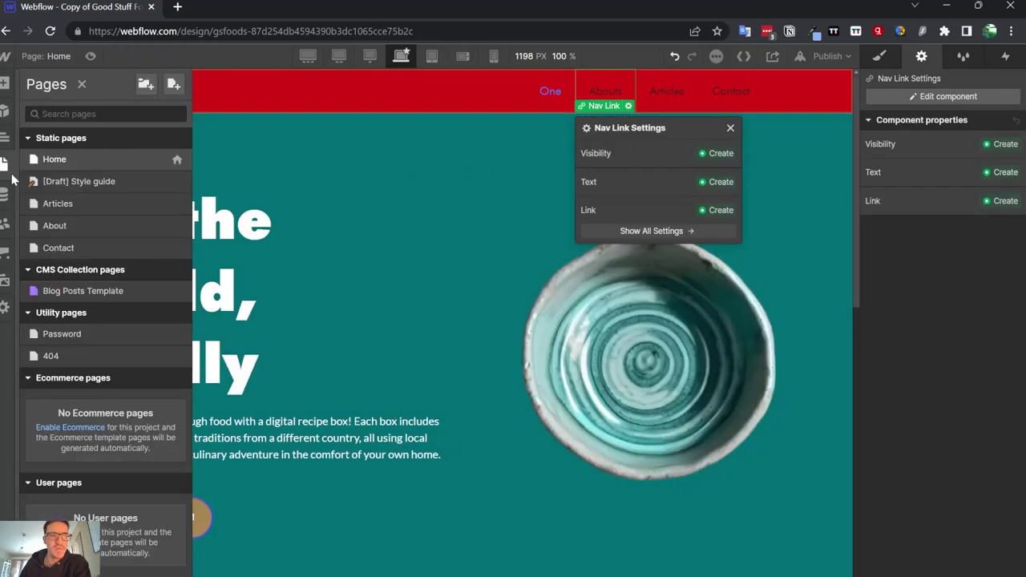
{"action": "left_click", "coordinate": [55, 226]}
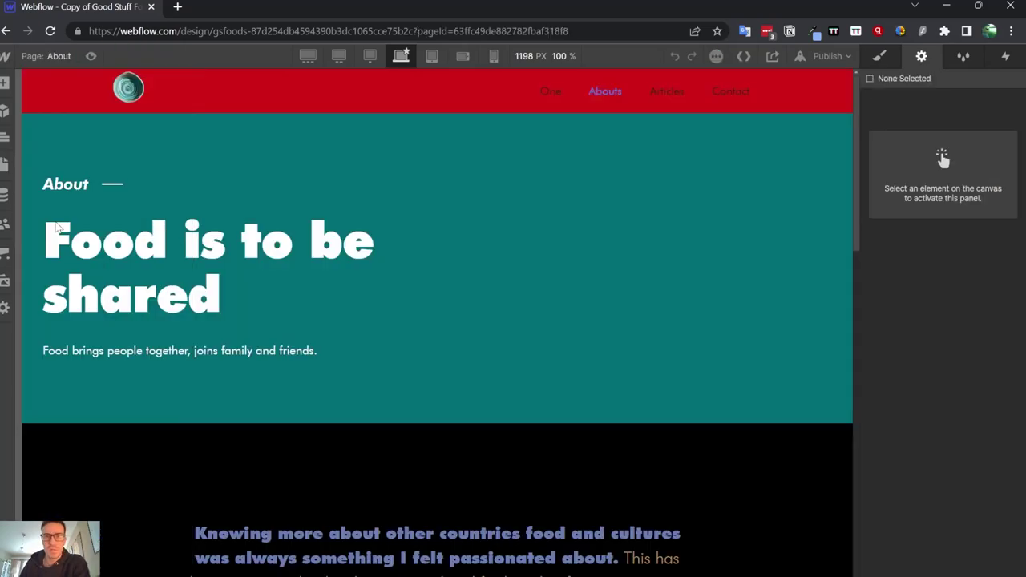
{"action": "left_click", "coordinate": [607, 102]}
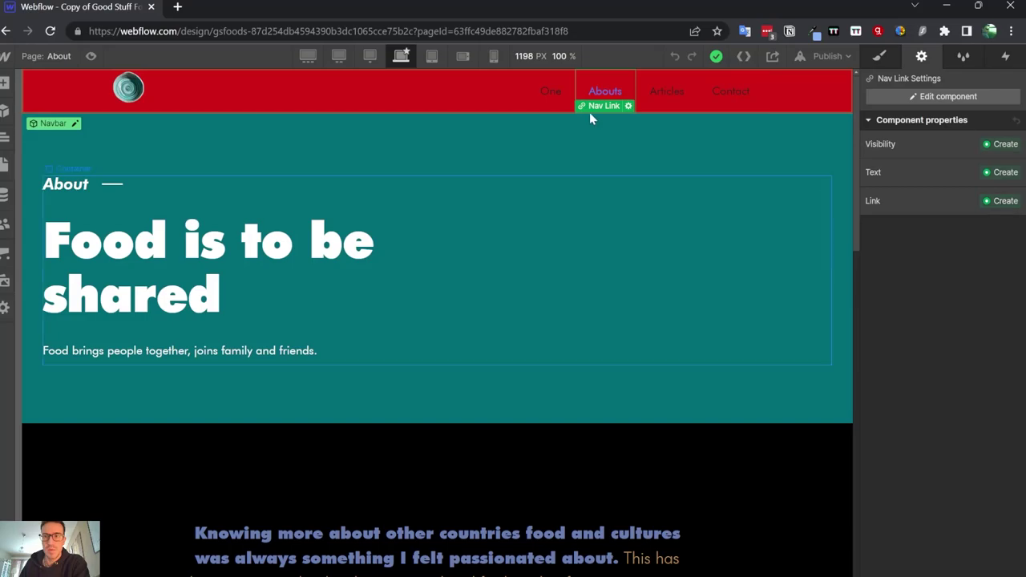
Restore the component's link label from Abouts back to About.
{"action": "left_click", "coordinate": [955, 97]}
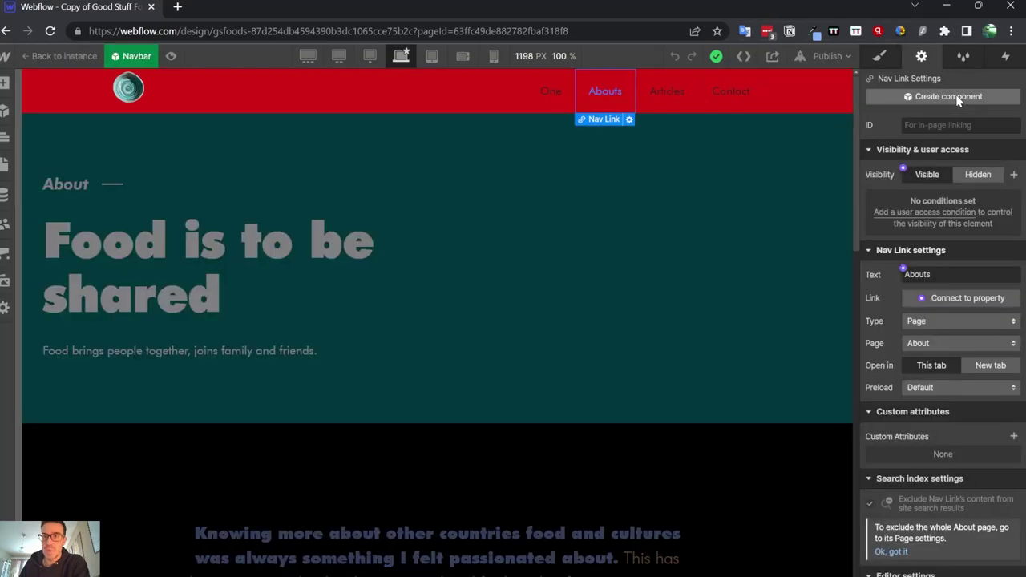
{"action": "left_click", "coordinate": [957, 275]}
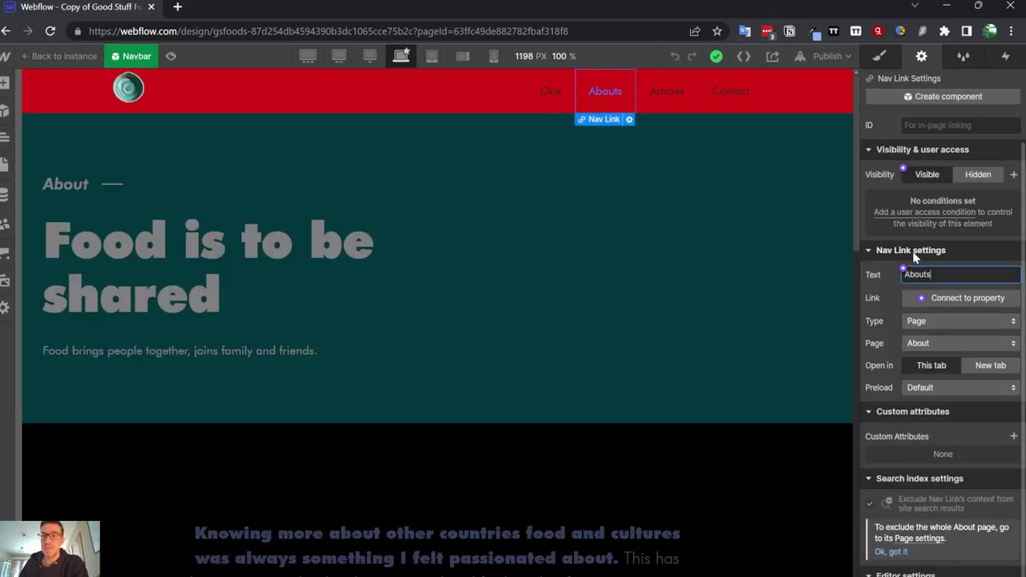
{"action": "key", "text": "BackSpace"}
{"action": "key", "text": "BackSpace"}
{"action": "key", "text": "BackSpace"}
{"action": "key", "text": "BackSpace"}
{"action": "key", "text": "BackSpace"}
{"action": "key", "text": "BackSpace"}
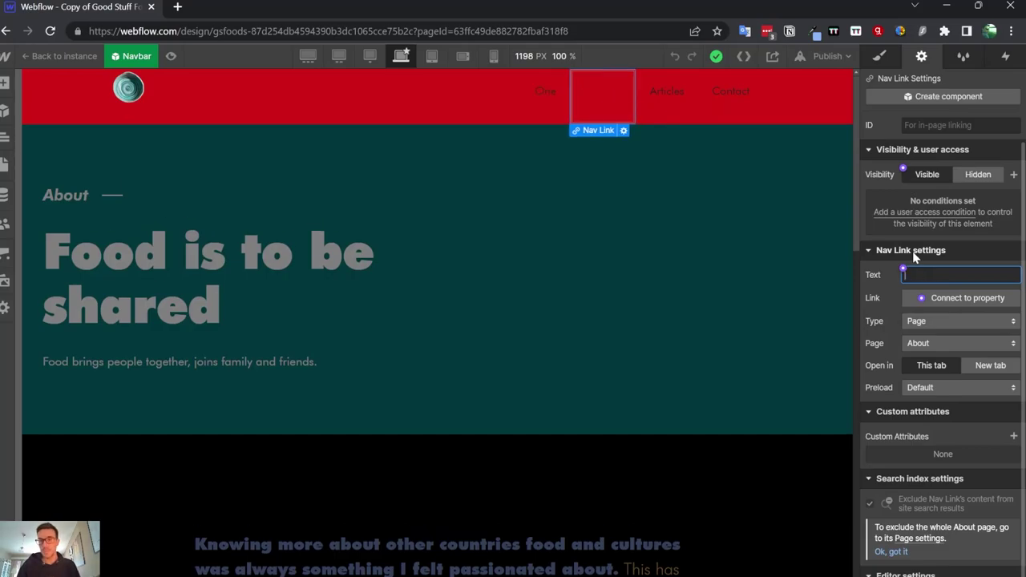
{"action": "type", "text": "About"}
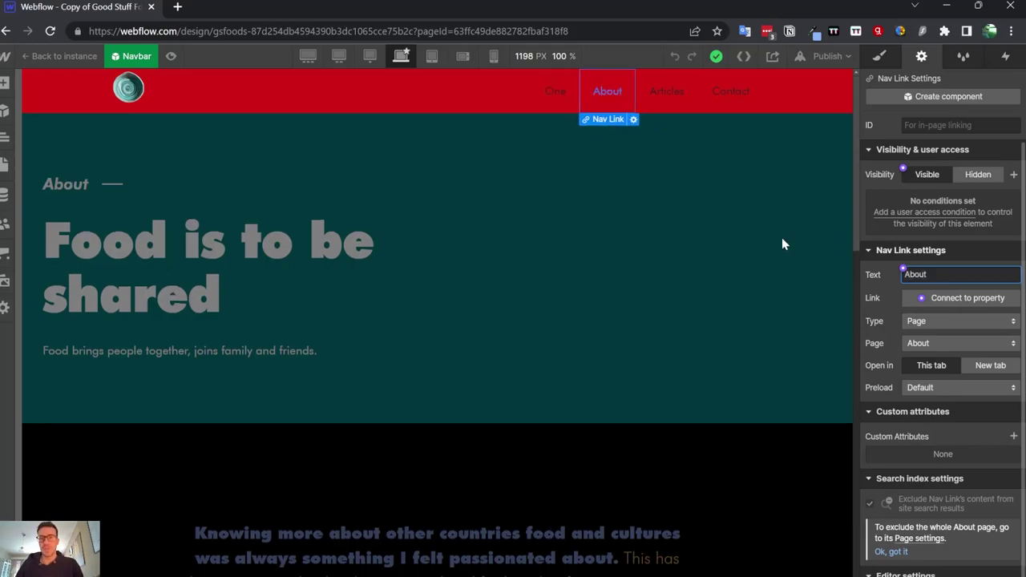
{"action": "left_click", "coordinate": [783, 244]}
{"action": "left_click", "coordinate": [4, 164]}
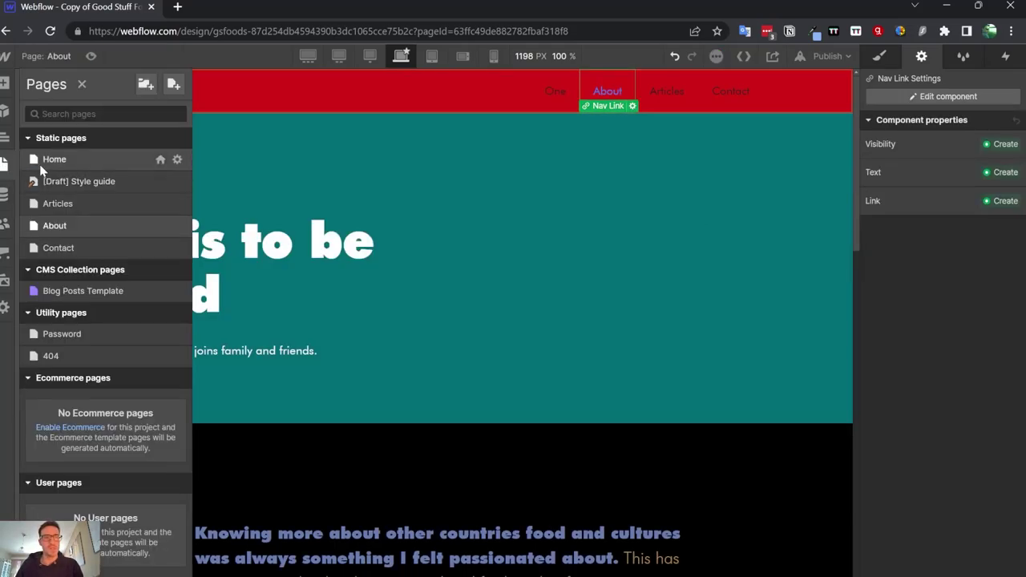
On the Home page, select the About nav link and show its full link settings.
{"action": "left_click", "coordinate": [48, 161]}
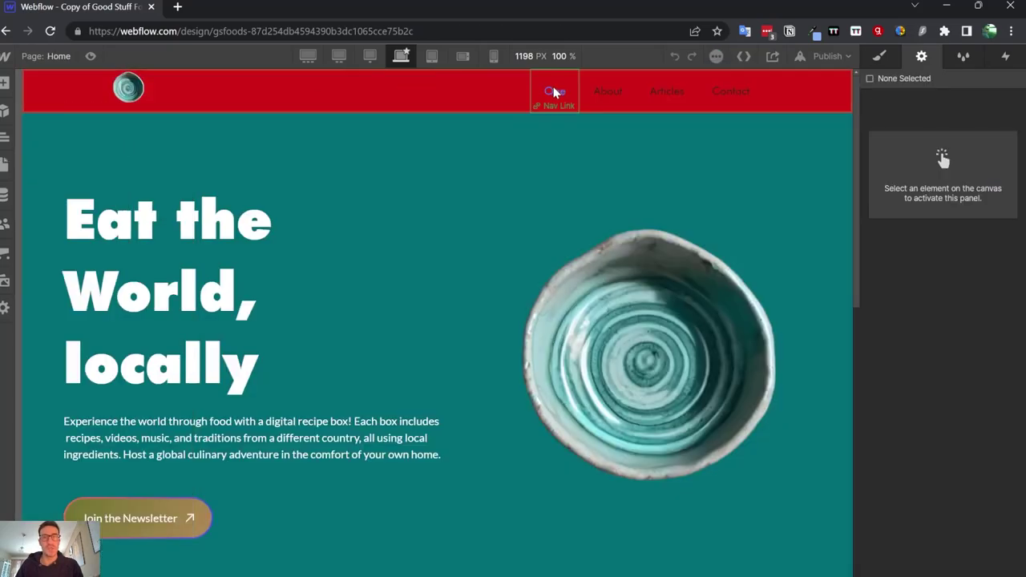
{"action": "left_click", "coordinate": [618, 97]}
{"action": "left_click", "coordinate": [632, 105]}
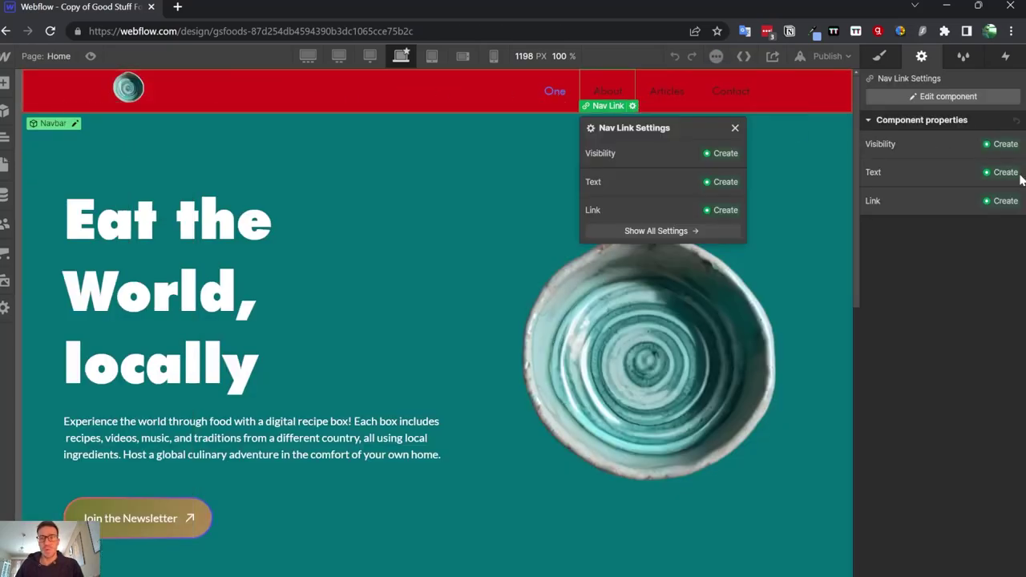
{"action": "left_click", "coordinate": [662, 231]}
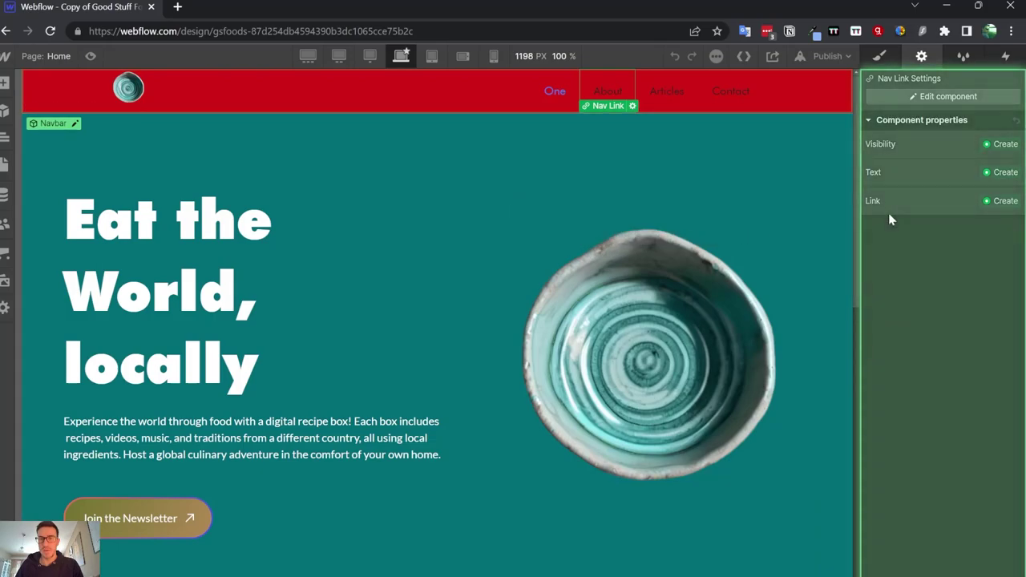
In the Navbar component, keep the About link's type as Page, then exit component editing.
{"action": "left_click", "coordinate": [938, 98]}
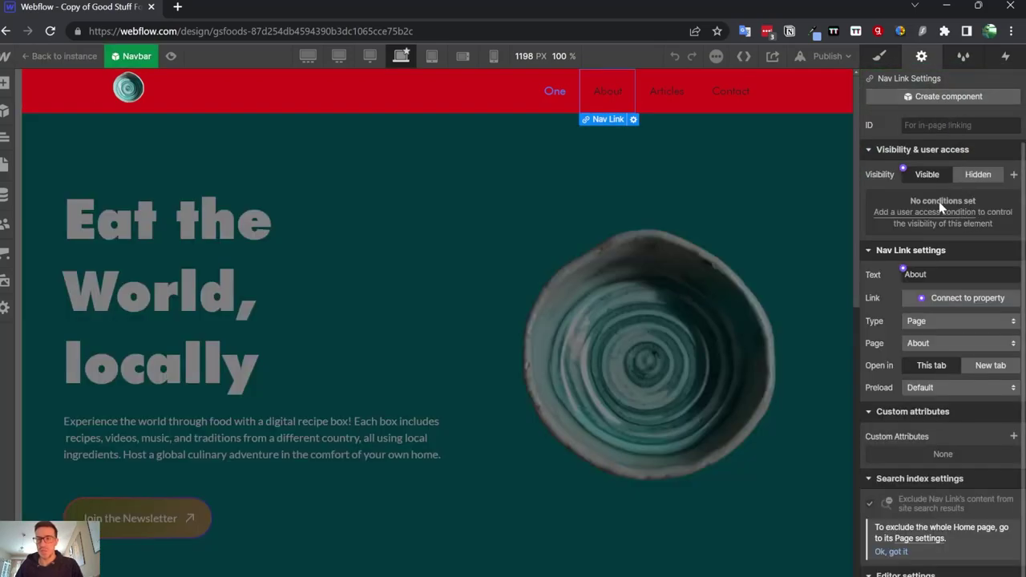
{"action": "left_click", "coordinate": [980, 317]}
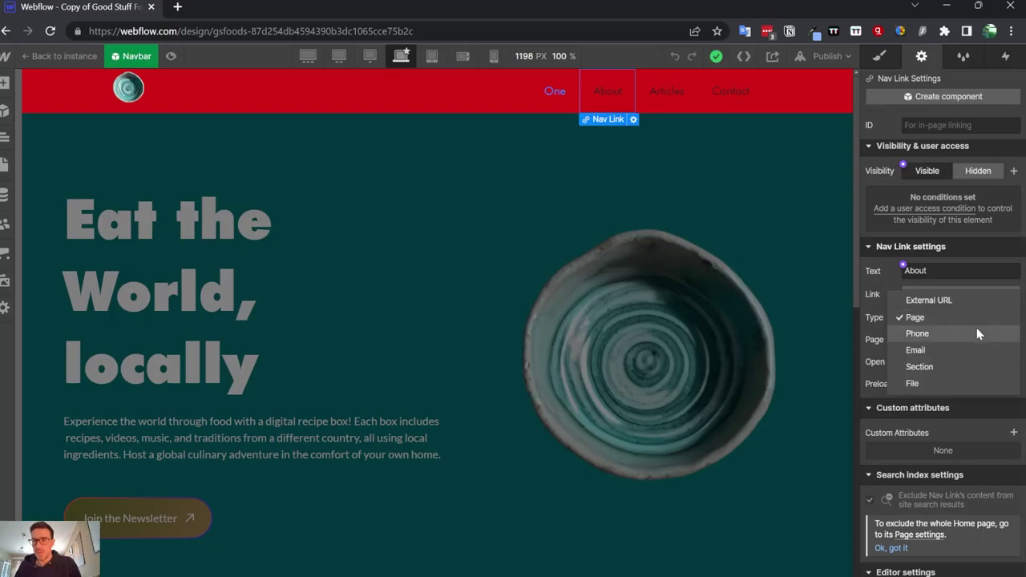
{"action": "left_click", "coordinate": [874, 305]}
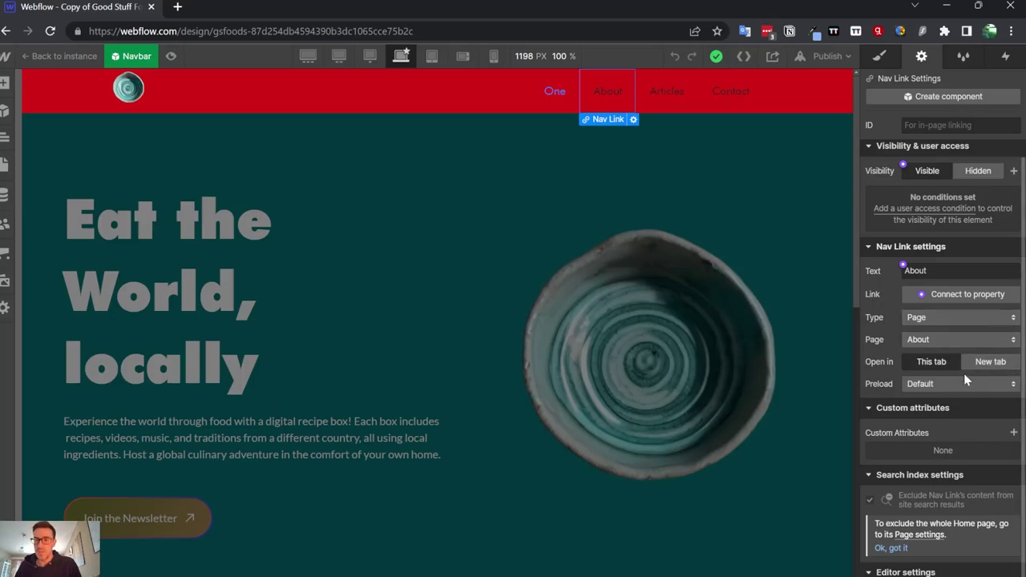
{"action": "left_click", "coordinate": [710, 140]}
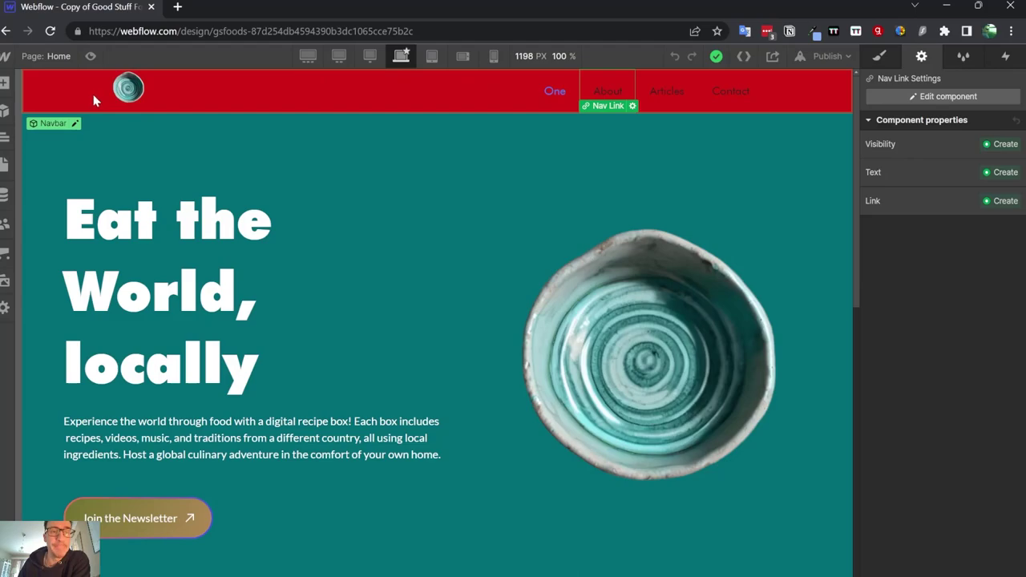
Try the tablet, phone and desktop breakpoints, then settle on 768 px Tablet with the menu icon selected.
{"action": "left_click", "coordinate": [431, 56]}
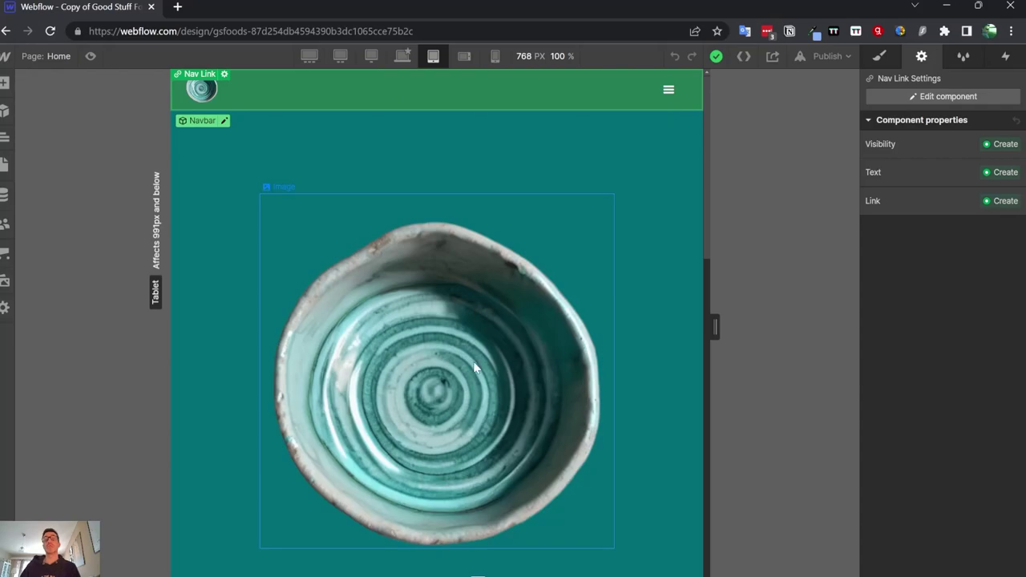
{"action": "left_click", "coordinate": [465, 61]}
{"action": "left_click", "coordinate": [494, 59]}
{"action": "left_click", "coordinate": [403, 56]}
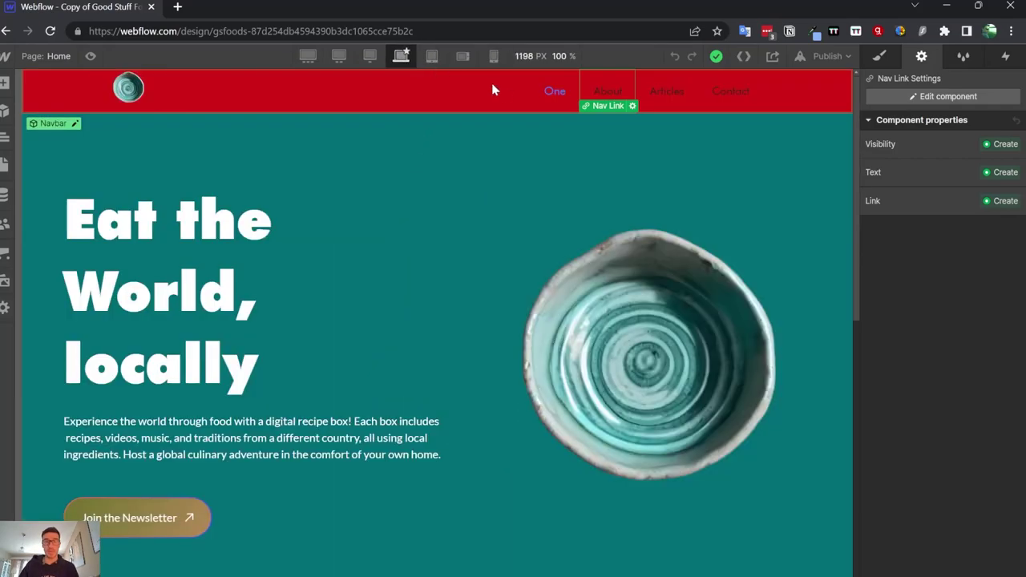
{"action": "left_click", "coordinate": [432, 56]}
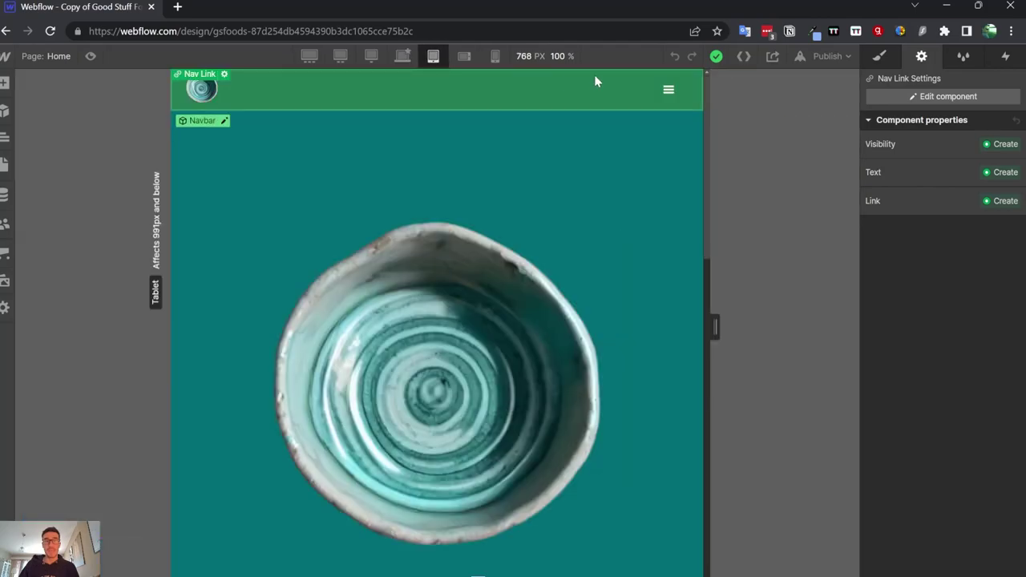
{"action": "left_click", "coordinate": [670, 91]}
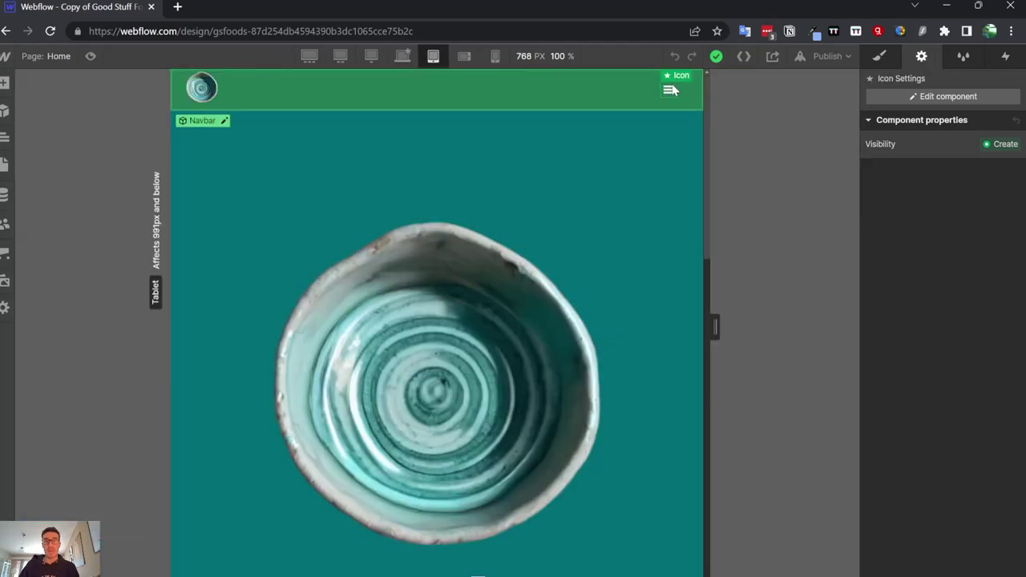
In the Navbar component, inspect the styles of the menu icon, container and navbar.
{"action": "left_click", "coordinate": [930, 97]}
{"action": "scroll", "coordinate": [962, 259], "scroll_direction": "down", "scroll_amount": 2}
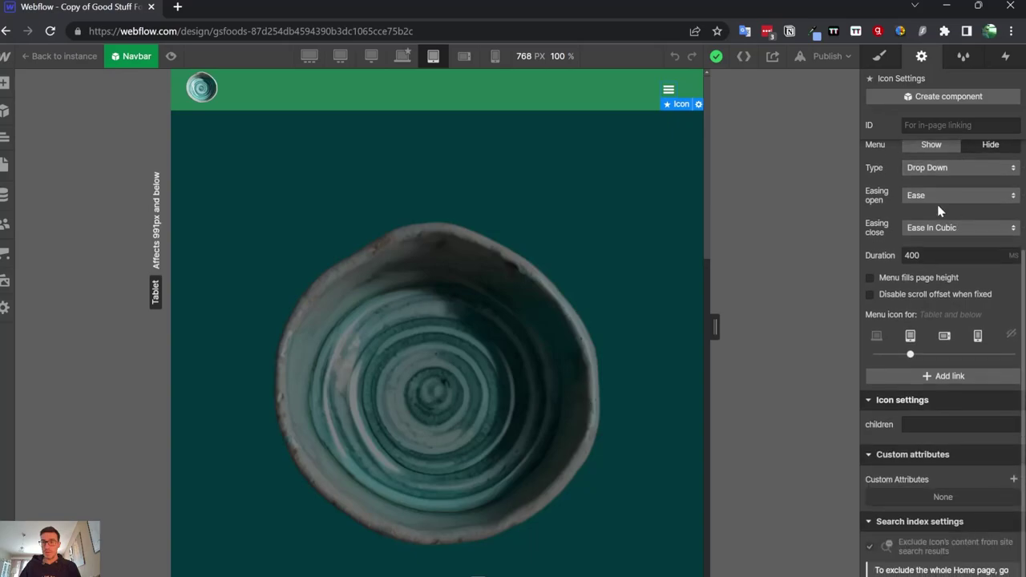
{"action": "scroll", "coordinate": [937, 328], "scroll_direction": "up", "scroll_amount": 3}
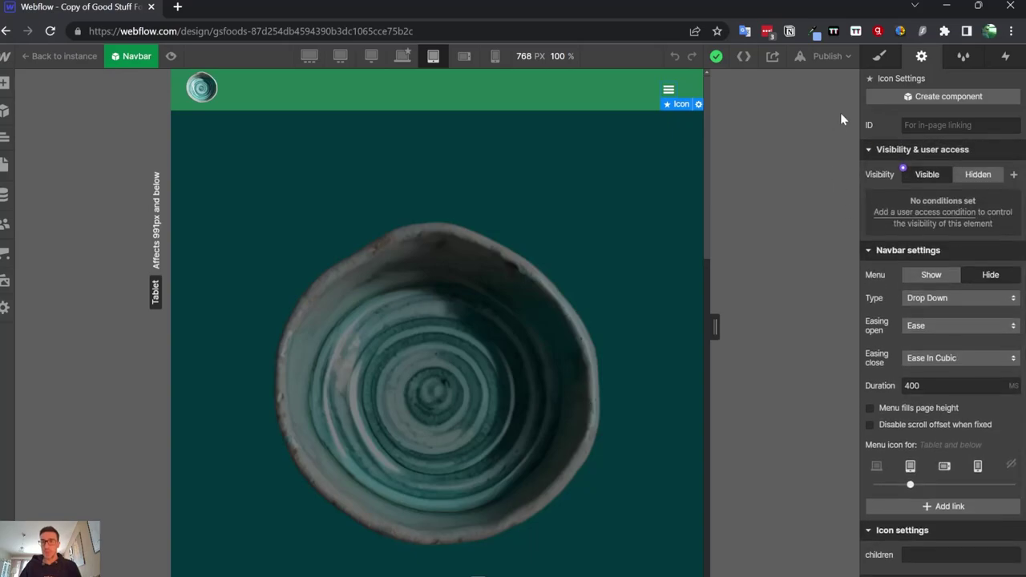
{"action": "left_click", "coordinate": [880, 56]}
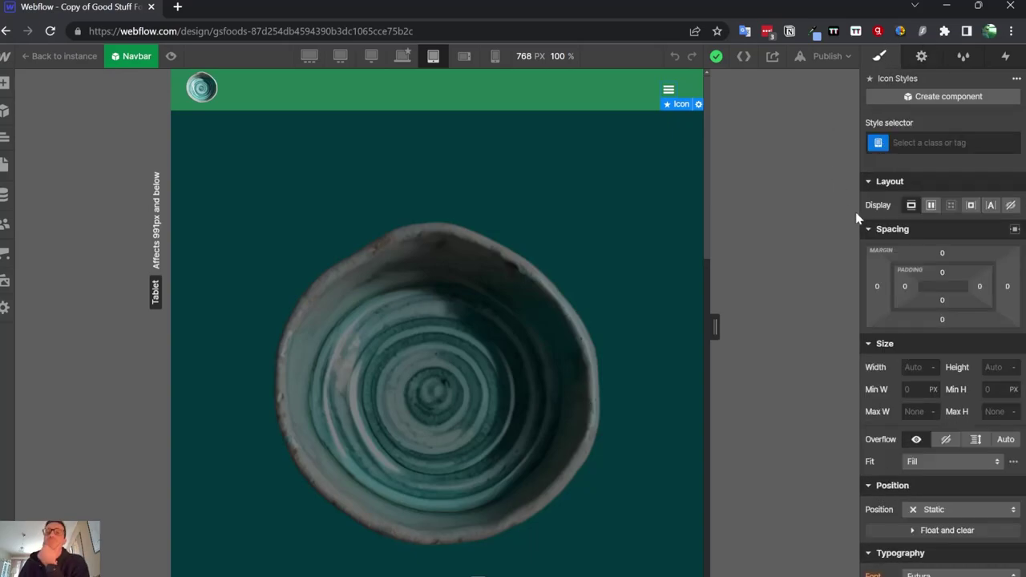
{"action": "left_click", "coordinate": [511, 80]}
{"action": "left_click", "coordinate": [177, 99]}
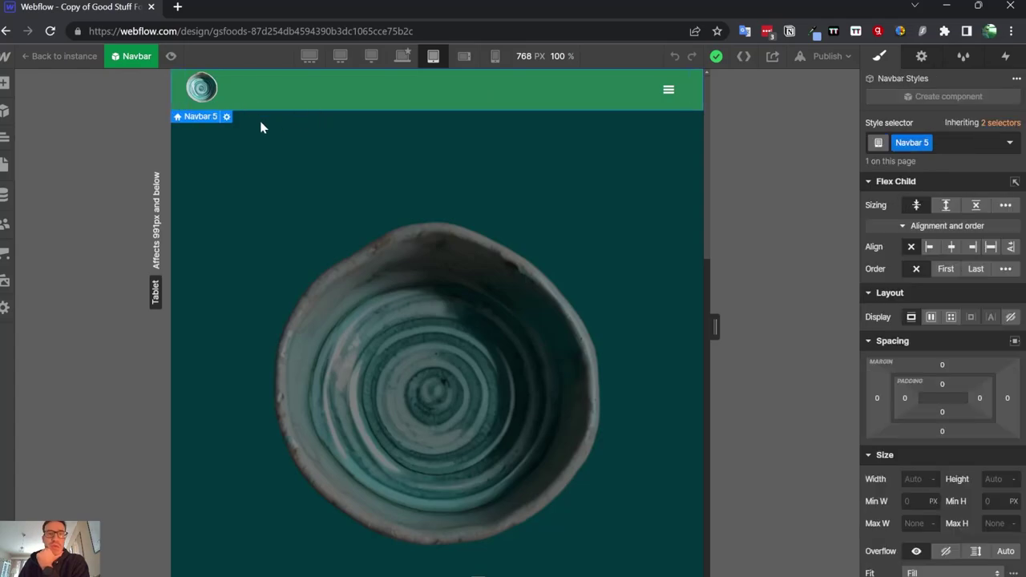
{"action": "left_click", "coordinate": [671, 93]}
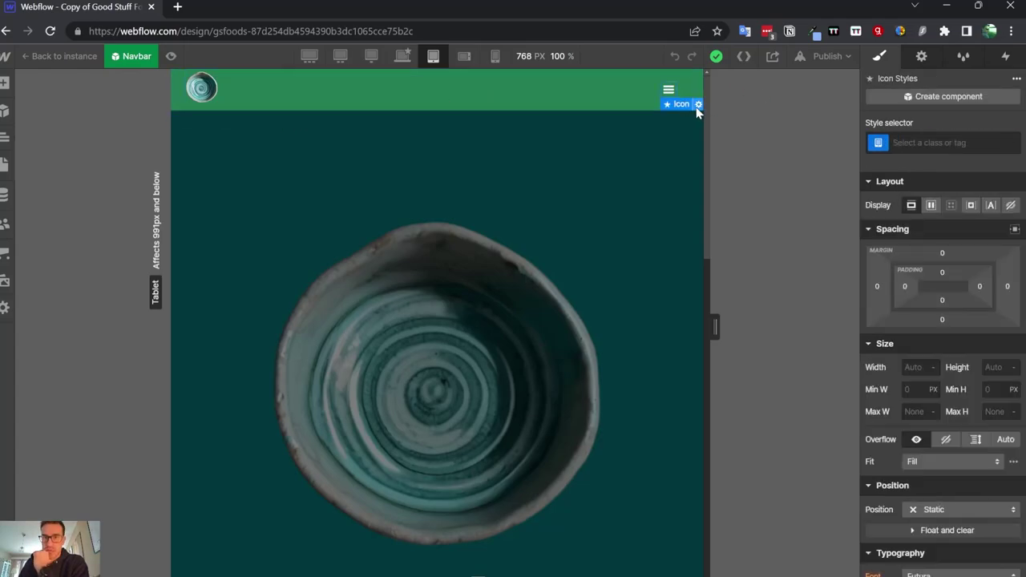
Review the menu icon's font options and settings popup, then show the Navigator element tree.
{"action": "mouse_move", "coordinate": [679, 111]}
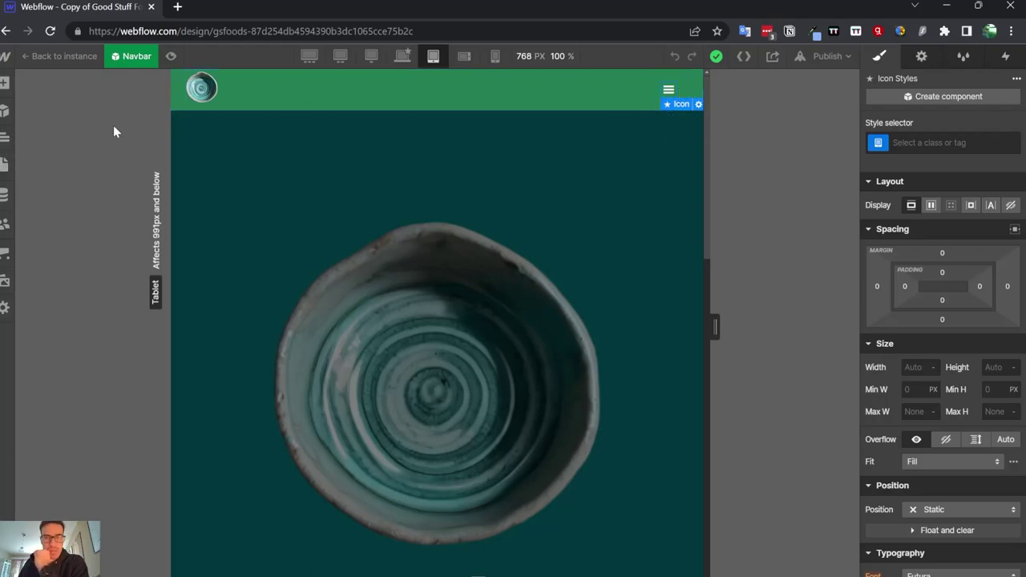
{"action": "scroll", "coordinate": [942, 201], "scroll_direction": "down", "scroll_amount": 8}
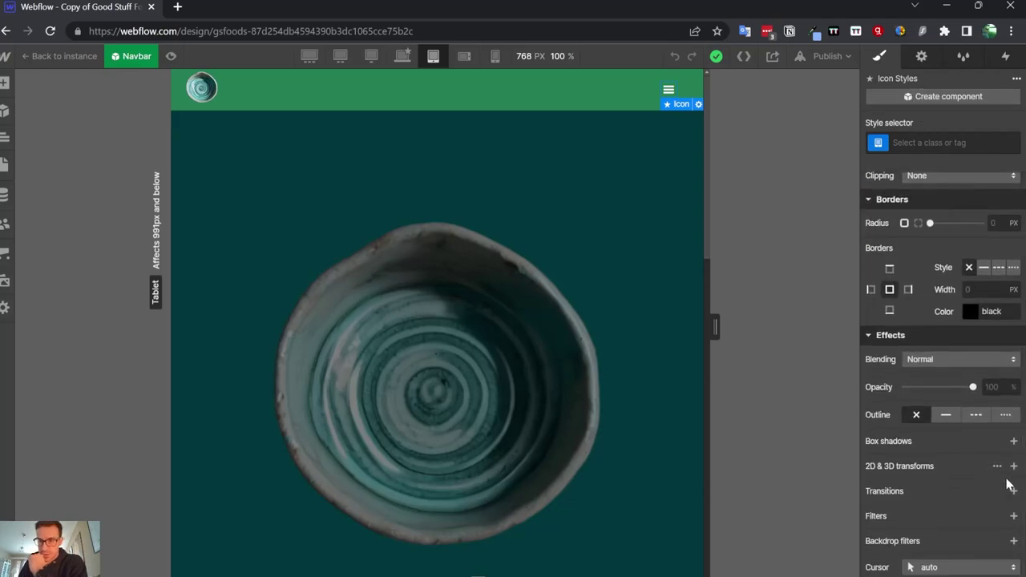
{"action": "scroll", "coordinate": [1010, 485], "scroll_direction": "up", "scroll_amount": 10}
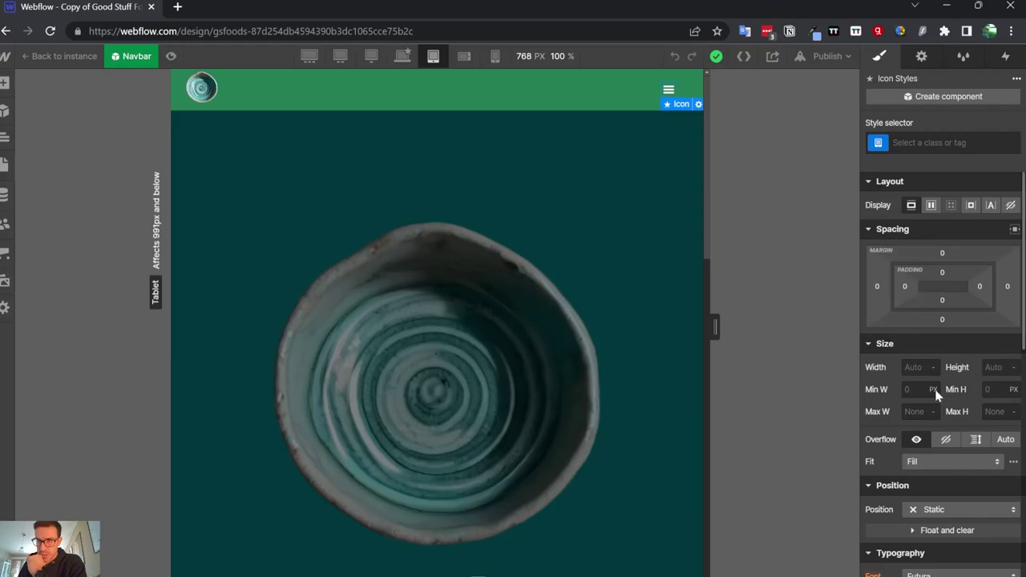
{"action": "scroll", "coordinate": [900, 449], "scroll_direction": "down", "scroll_amount": 3}
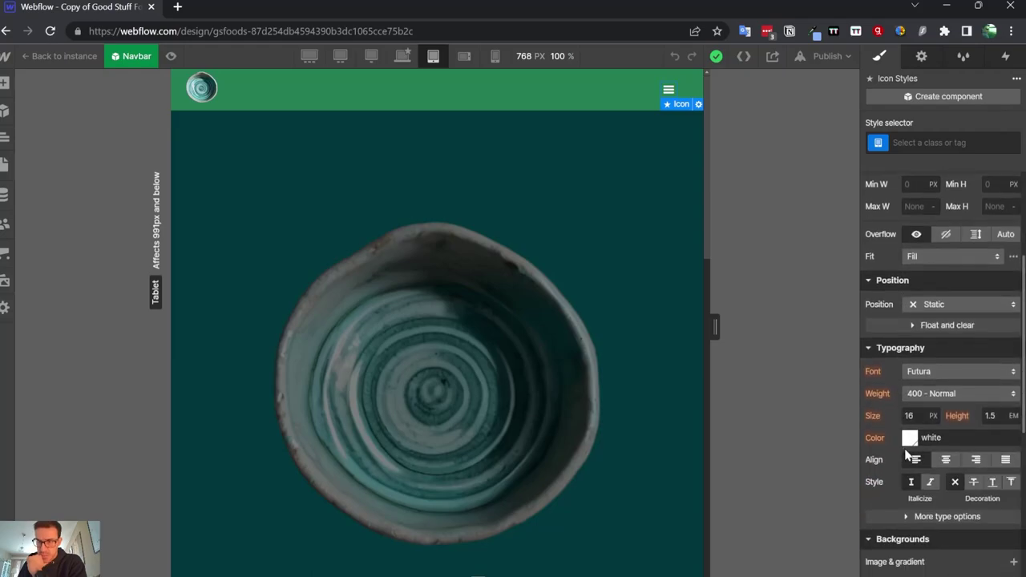
{"action": "left_click", "coordinate": [959, 370]}
{"action": "left_click", "coordinate": [668, 93]}
{"action": "left_click", "coordinate": [728, 138]}
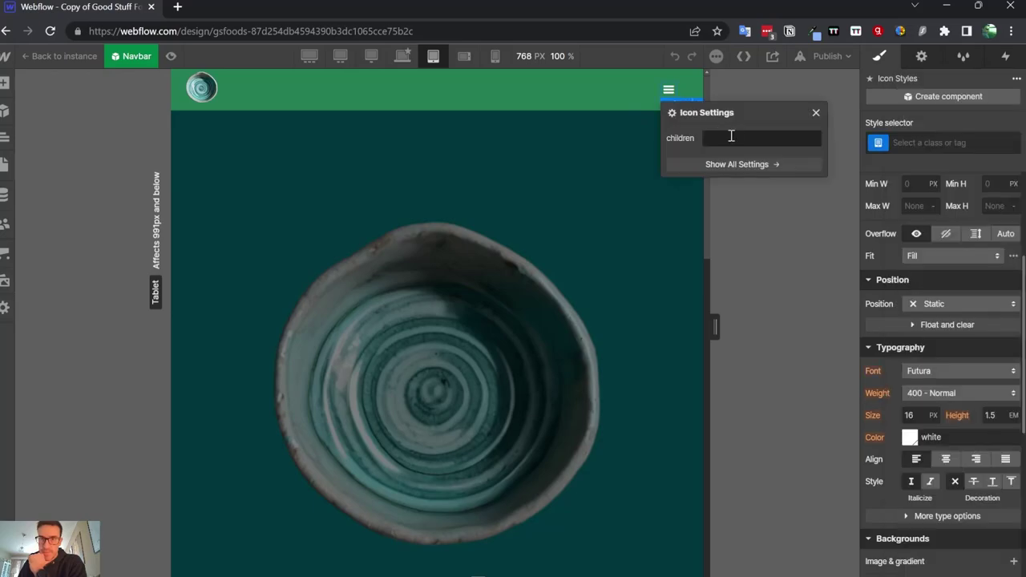
{"action": "left_click", "coordinate": [816, 113]}
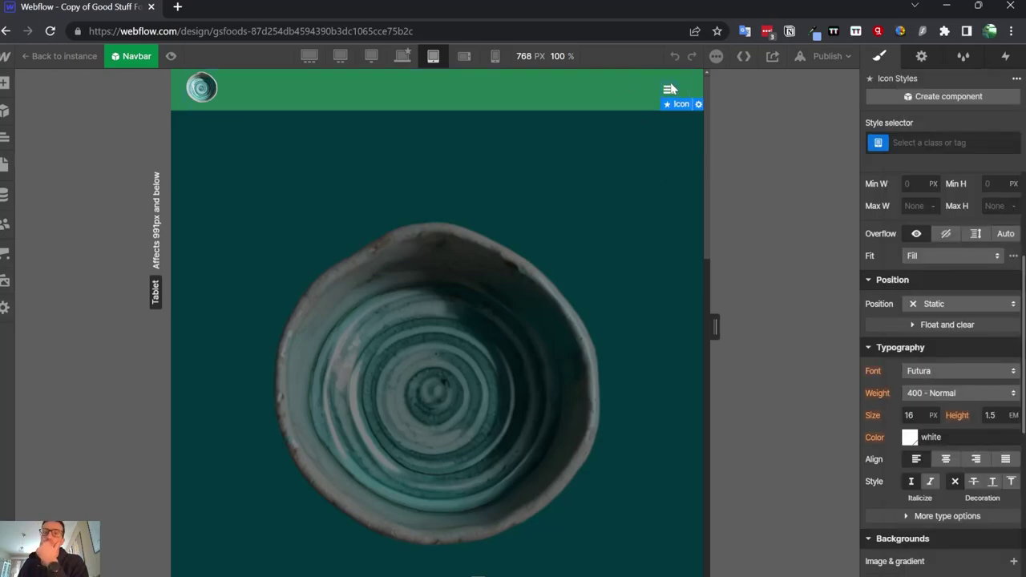
{"action": "left_click", "coordinate": [5, 137]}
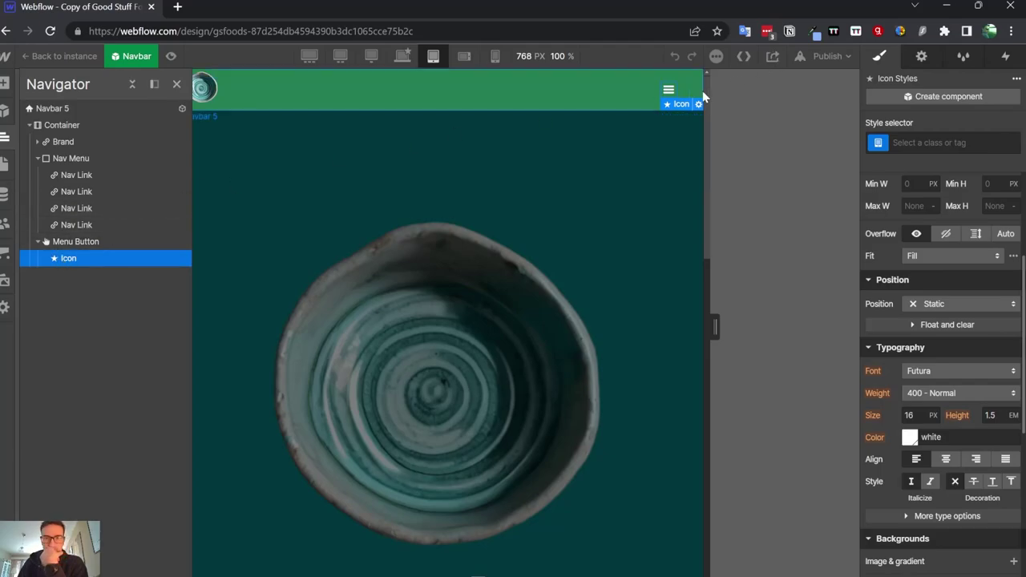
Check the menu icon's class options and Settings tab, then leave the Navbar component for the Home page.
{"action": "mouse_move", "coordinate": [702, 105]}
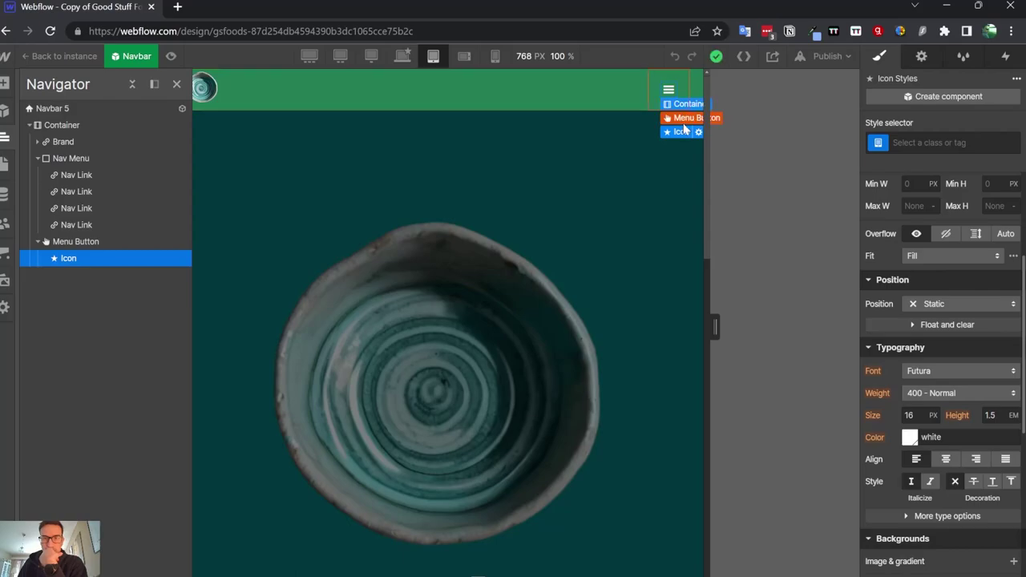
{"action": "left_click", "coordinate": [943, 142]}
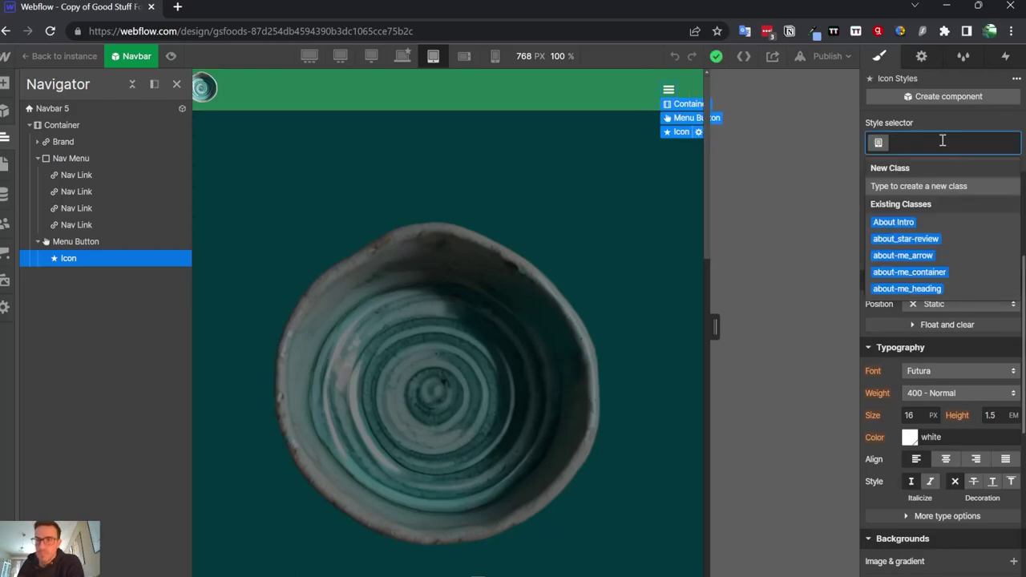
{"action": "left_click", "coordinate": [921, 58]}
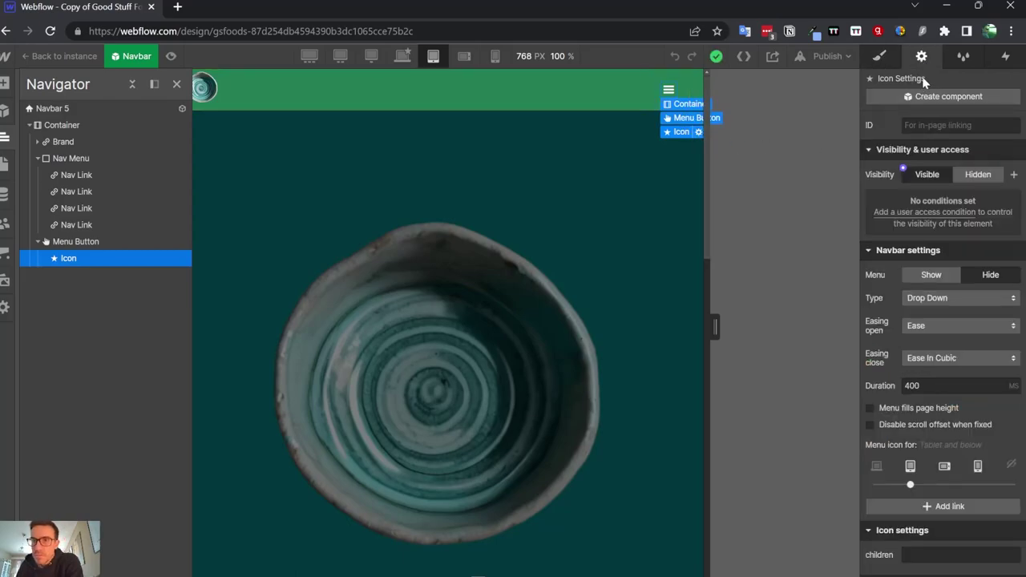
{"action": "scroll", "coordinate": [941, 281], "scroll_direction": "down", "scroll_amount": 3}
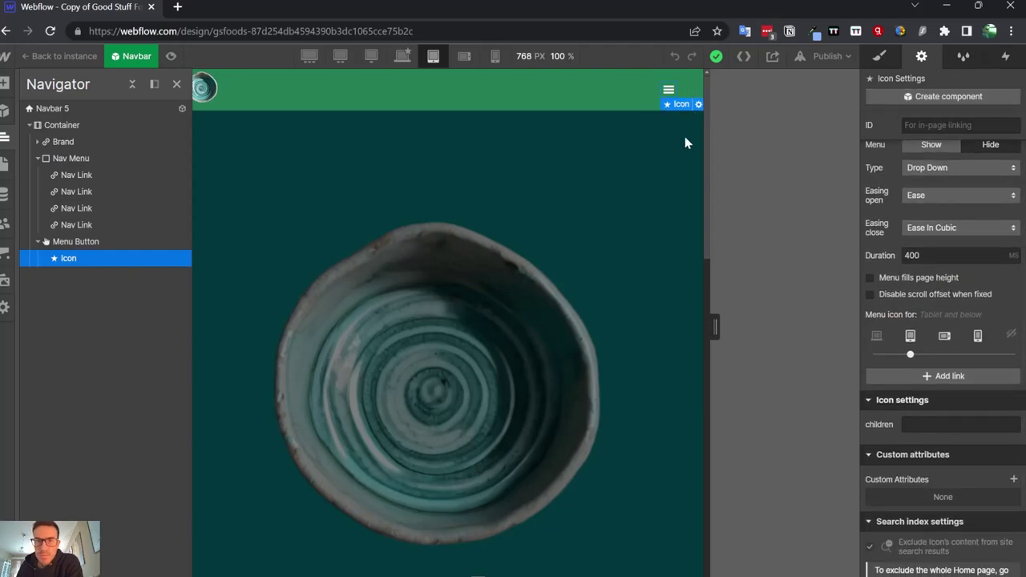
{"action": "left_click", "coordinate": [434, 143]}
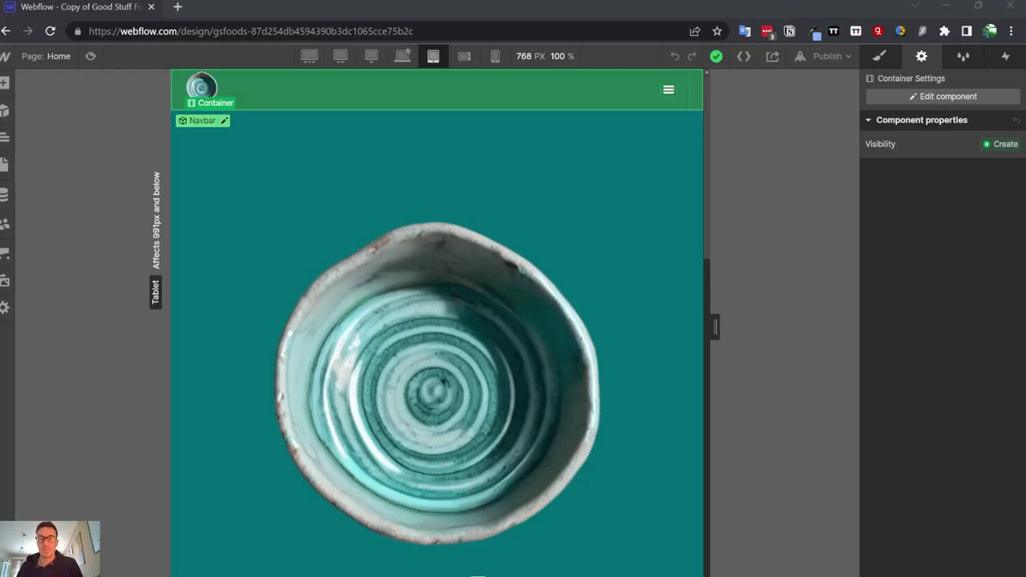
Switch the Home page to the 1198 px desktop layout and select the Navbar component instance.
{"action": "left_click", "coordinate": [908, 480]}
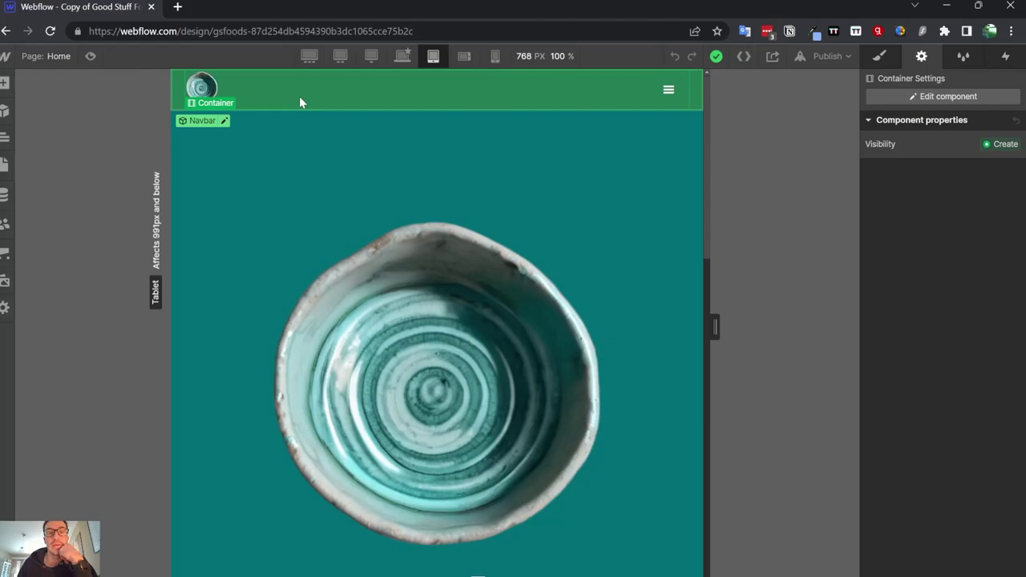
{"action": "left_click", "coordinate": [402, 56]}
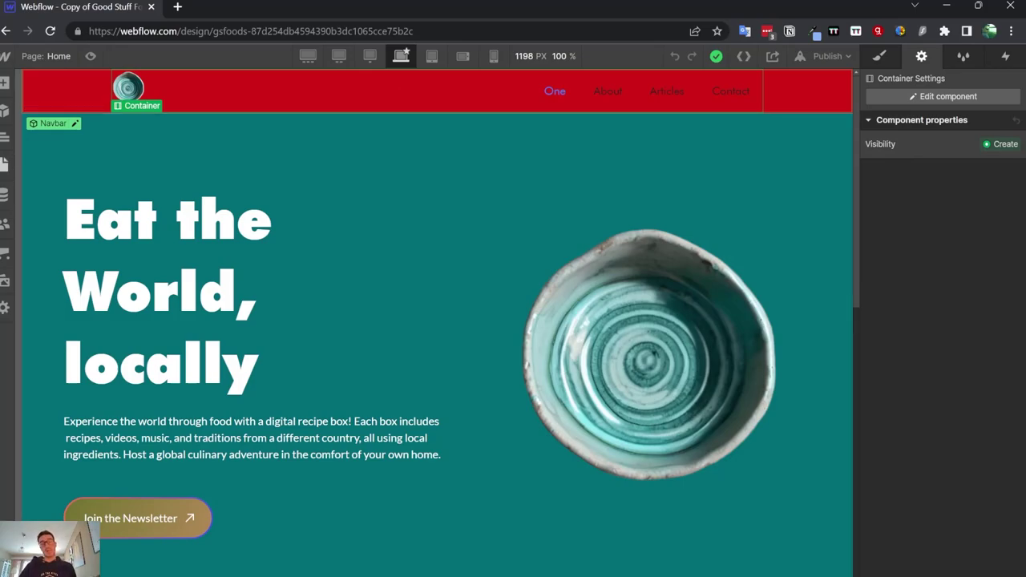
{"action": "left_click", "coordinate": [36, 120]}
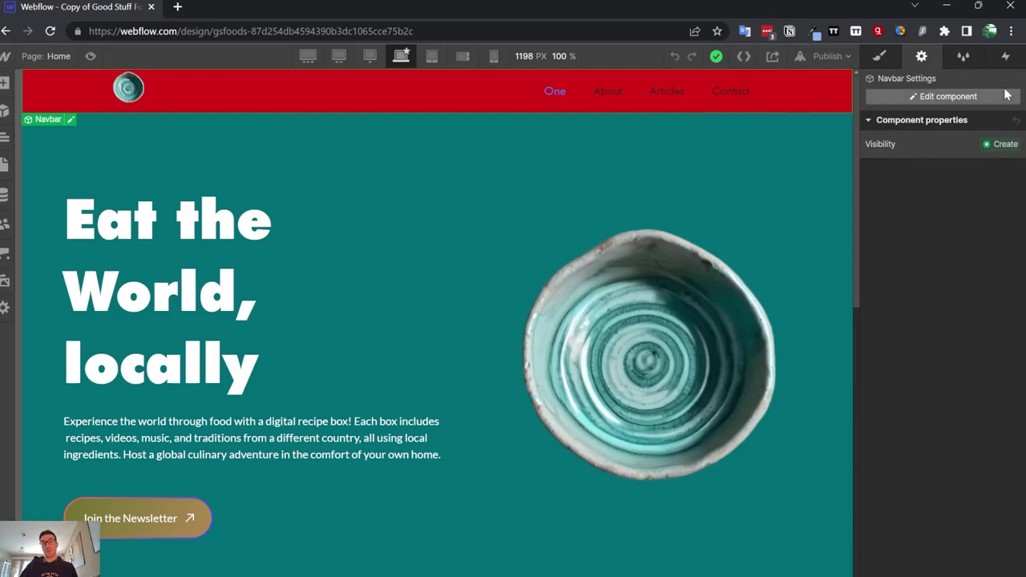
In the Navbar component editor, change the background from red to dark green #224831, then exit.
{"action": "left_click", "coordinate": [978, 96]}
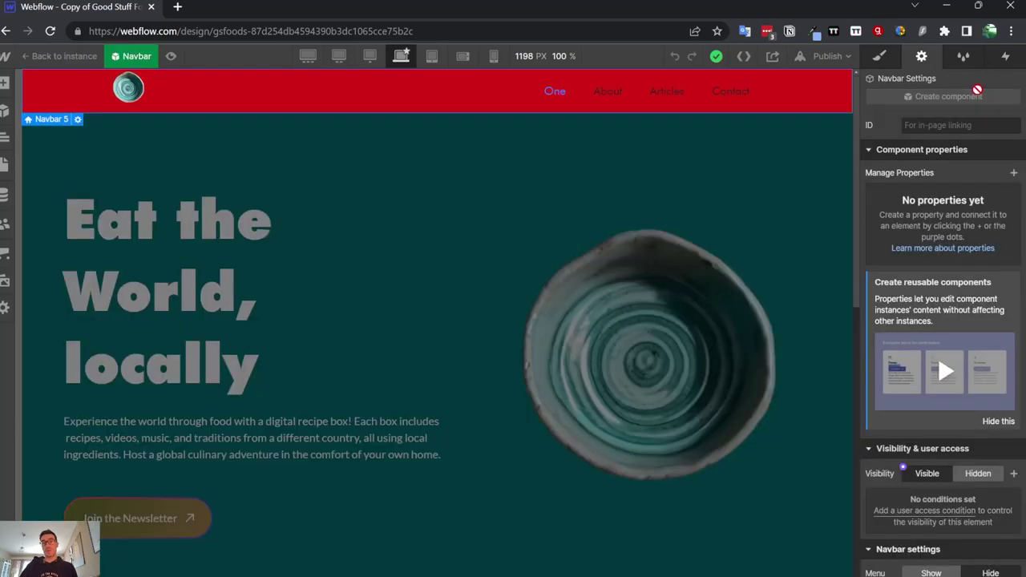
{"action": "scroll", "coordinate": [920, 225], "scroll_direction": "down", "scroll_amount": 5}
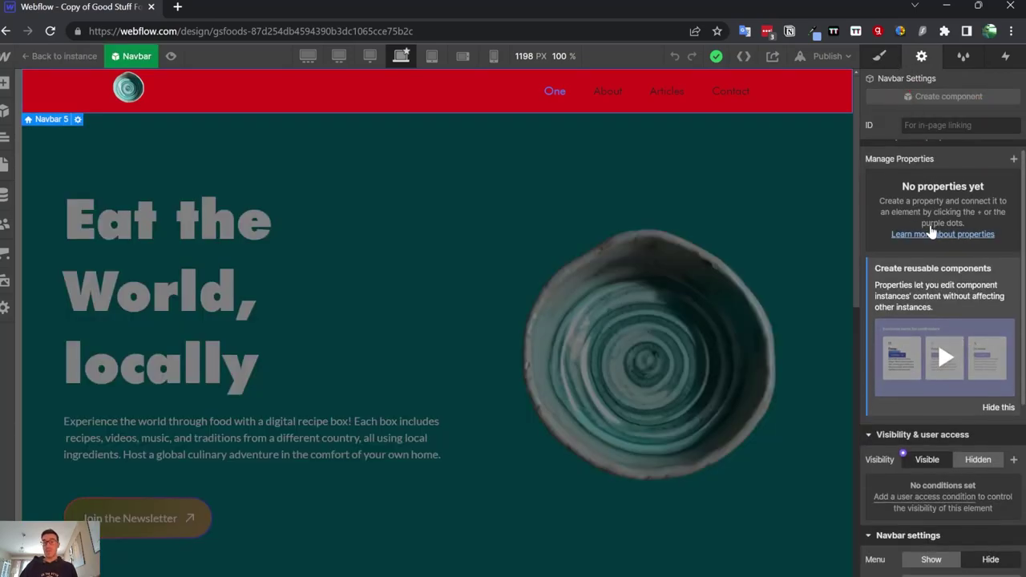
{"action": "scroll", "coordinate": [922, 231], "scroll_direction": "down", "scroll_amount": 2}
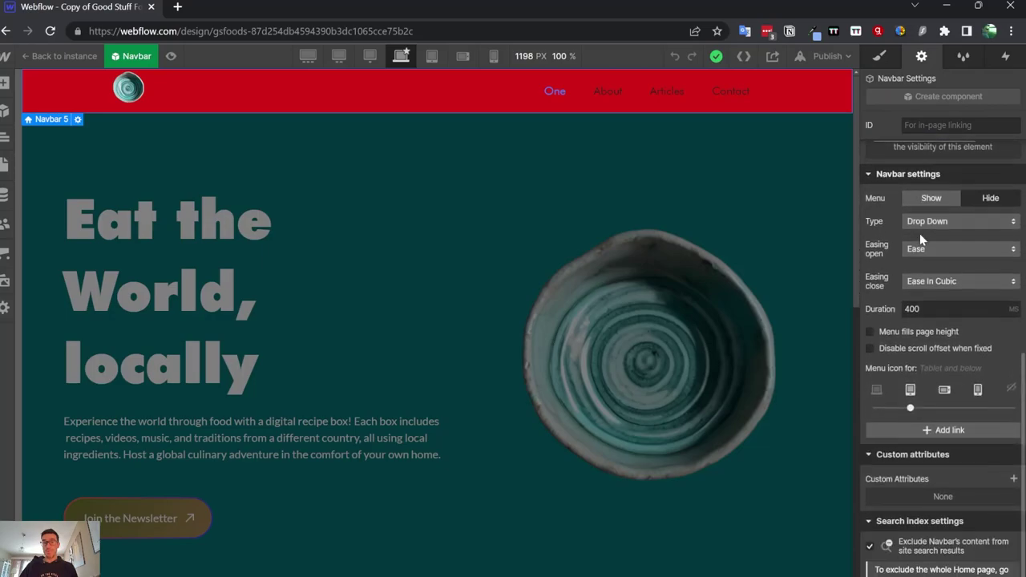
{"action": "left_click", "coordinate": [879, 56]}
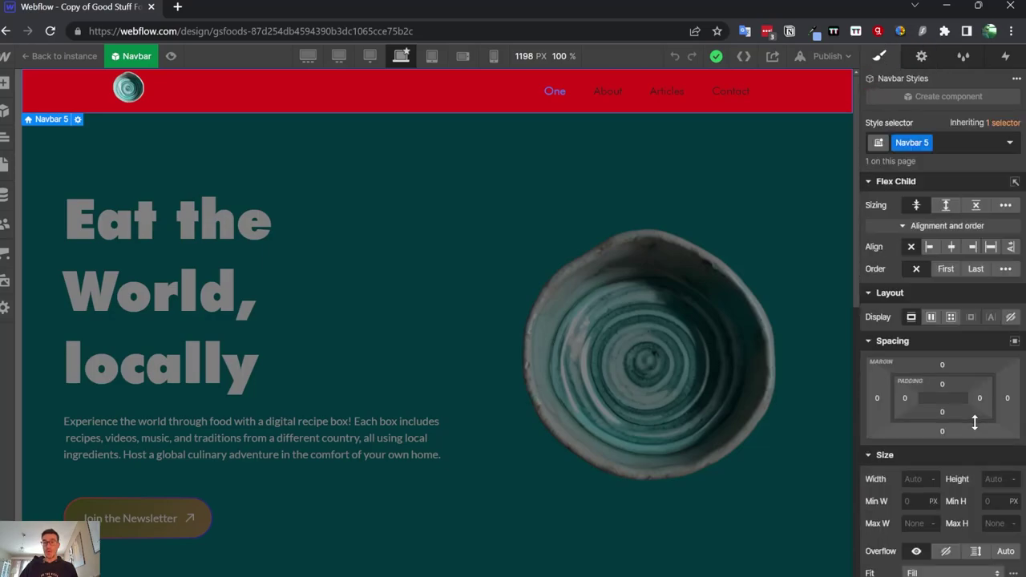
{"action": "scroll", "coordinate": [934, 430], "scroll_direction": "down", "scroll_amount": 8}
{"action": "left_click", "coordinate": [910, 572]}
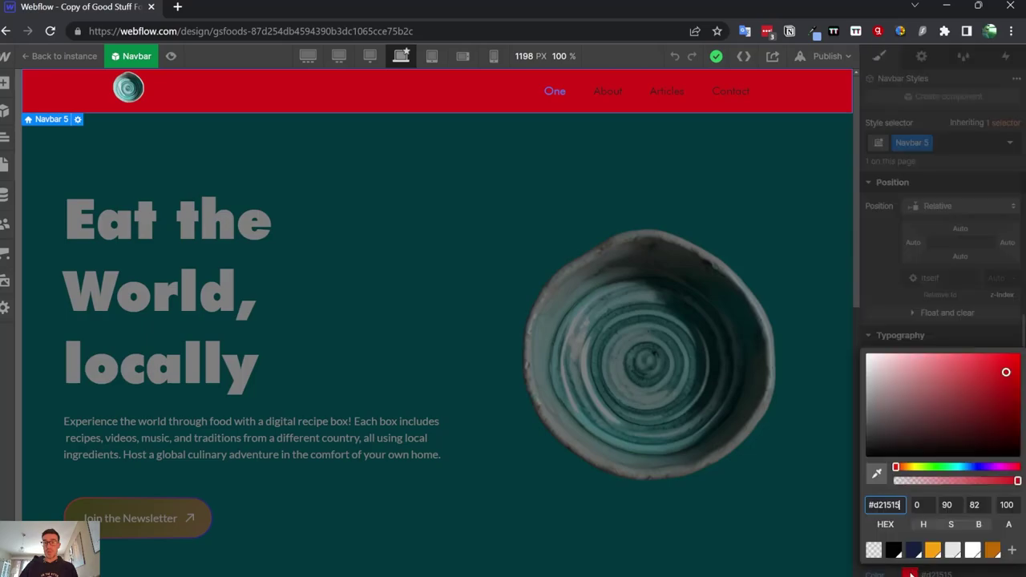
{"action": "left_click", "coordinate": [874, 551]}
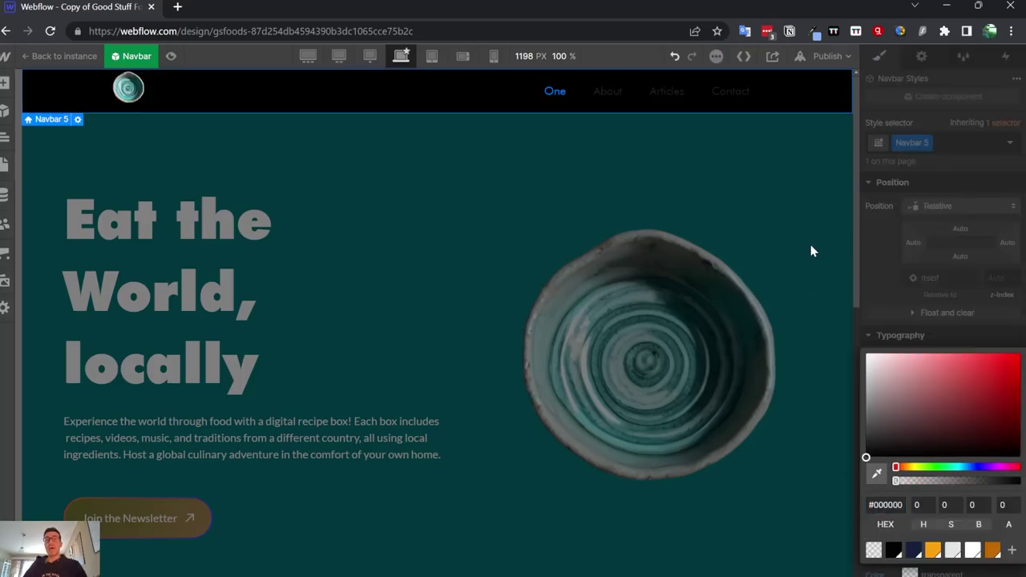
{"action": "left_click", "coordinate": [942, 467]}
{"action": "left_click", "coordinate": [947, 424]}
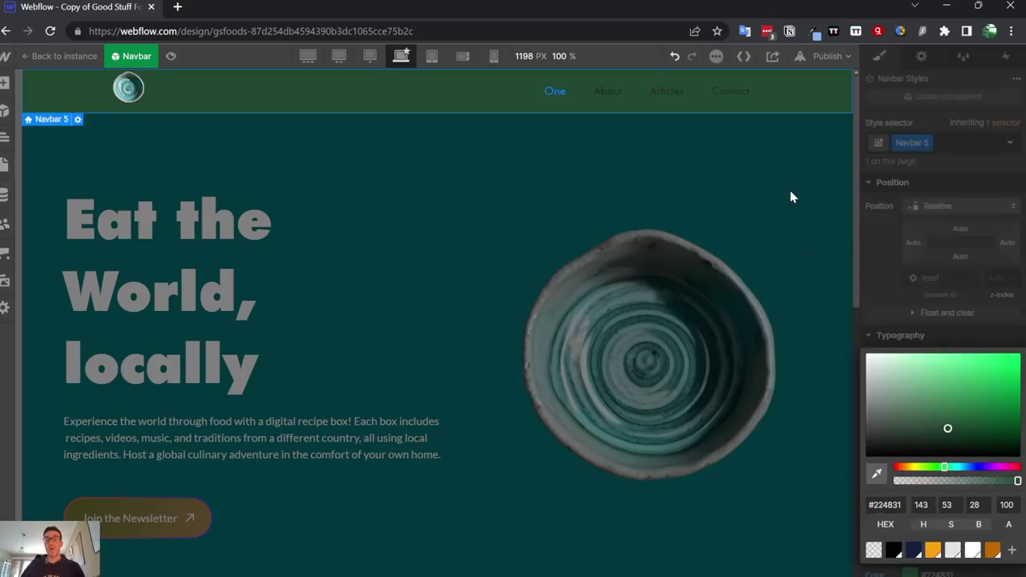
{"action": "left_click", "coordinate": [771, 199]}
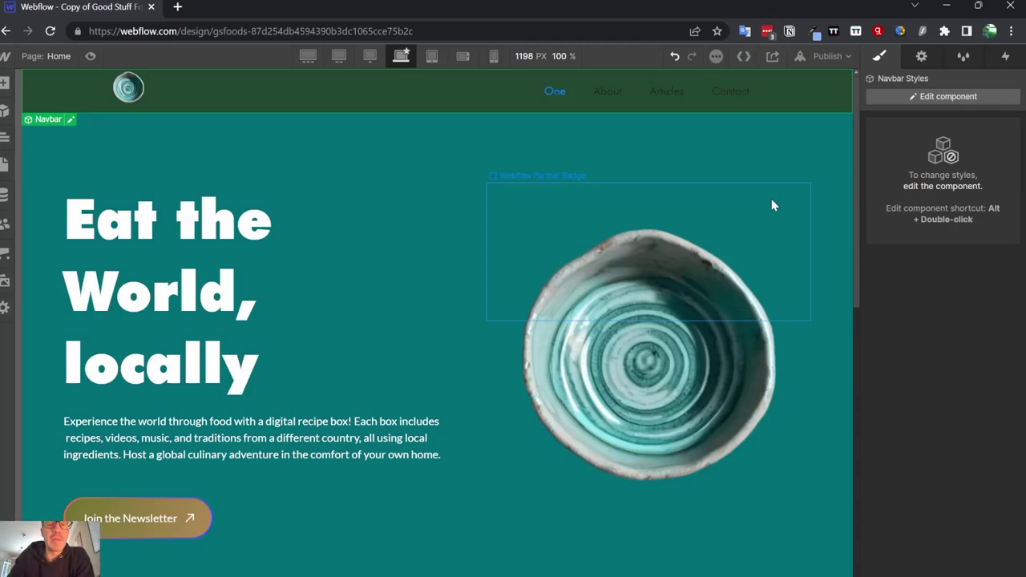